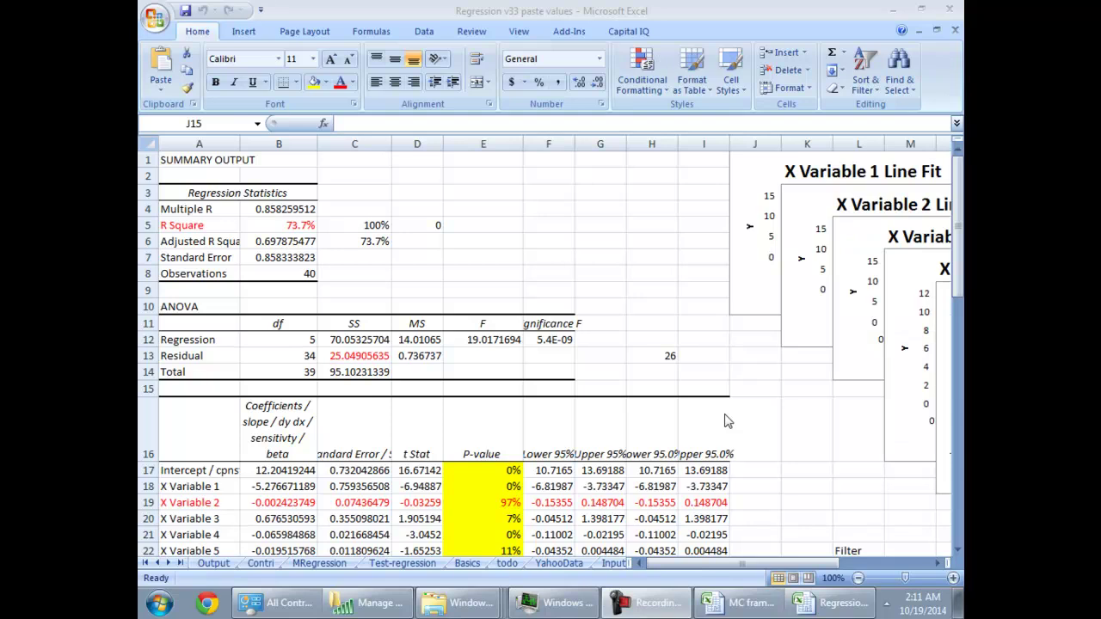
# Look over the regression summary's coefficients and p-values, and inspect the LINEST formula in F53 of the MRegression sheet.
pyautogui.scroll(-2, 618, 370)
pyautogui.scroll(-2, 617, 369)
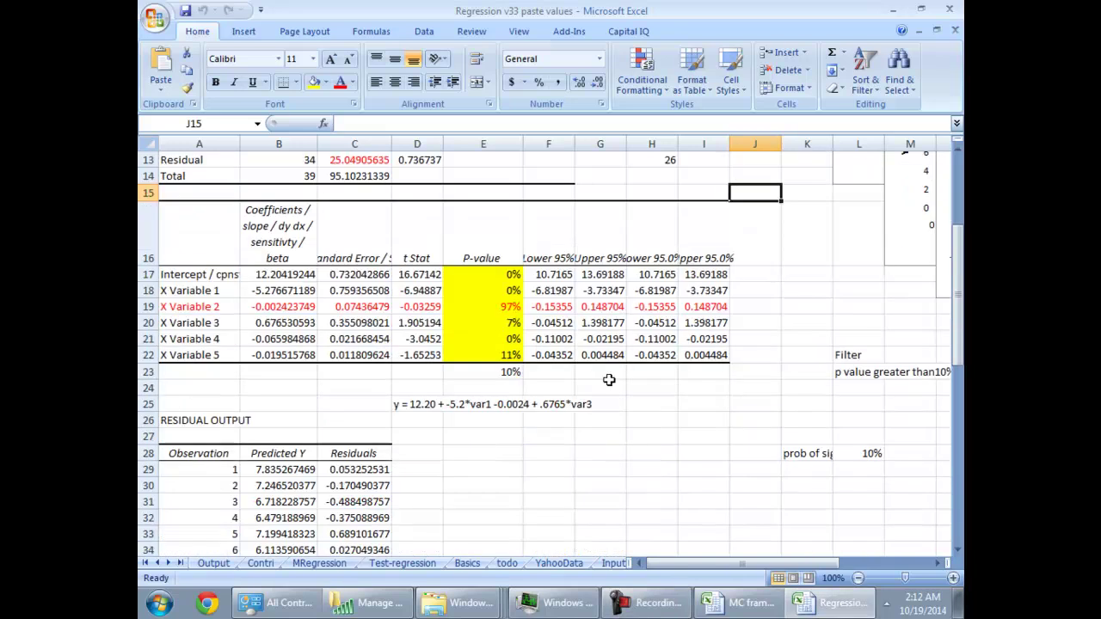
pyautogui.click(319, 562)
pyautogui.scroll(13, 756, 353)
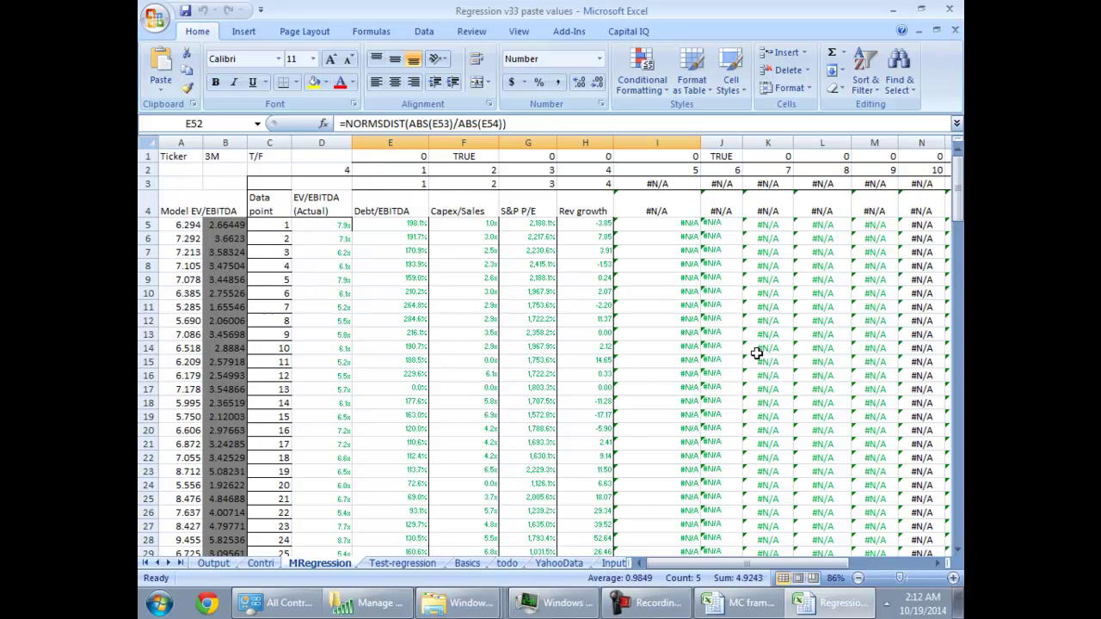
pyautogui.click(440, 291)
pyautogui.scroll(-9, 585, 342)
pyautogui.scroll(-4, 585, 342)
pyautogui.click(456, 326)
pyautogui.click(452, 342)
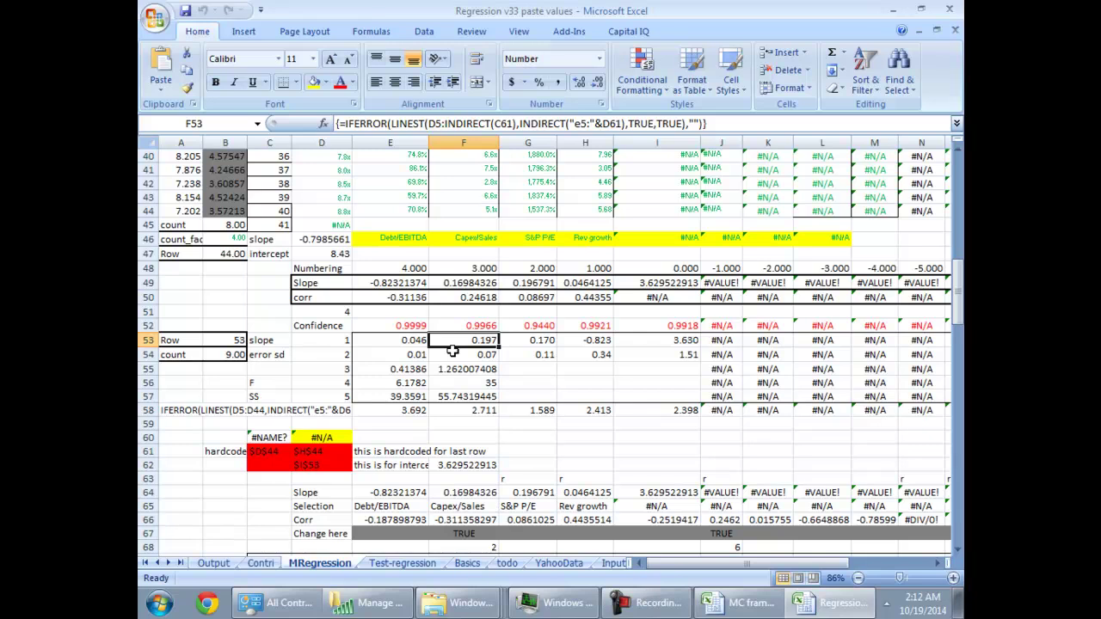
# Examine the factor data on MRegression and the "Change here" flags in row 67 from Return on Equity to Debt/EBITDA.
pyautogui.scroll(13, 358, 440)
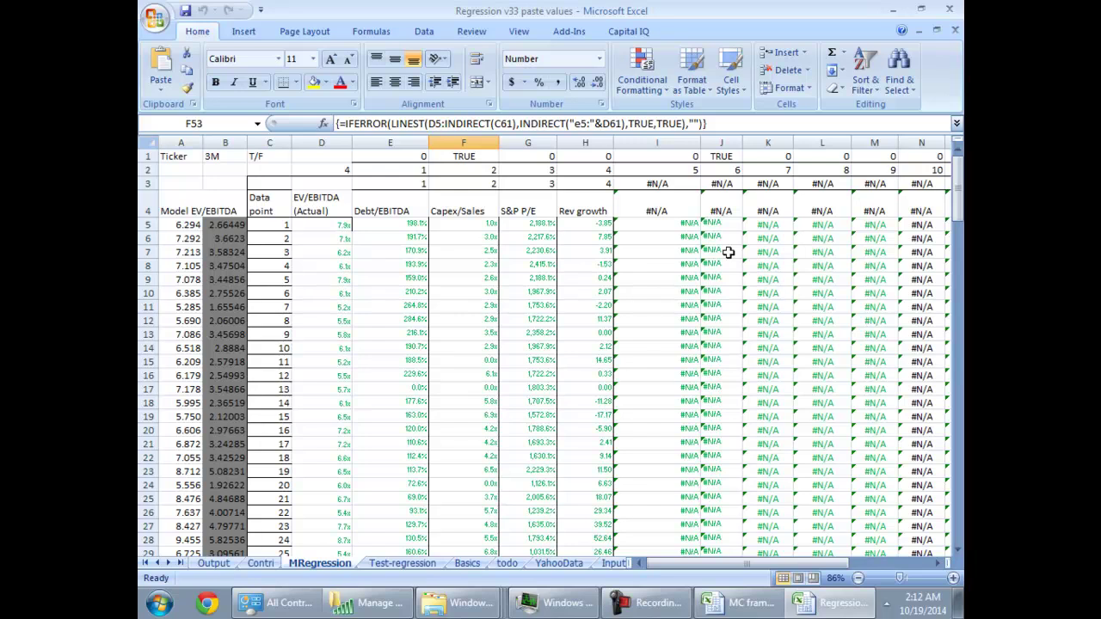
pyautogui.scroll(-19, 641, 295)
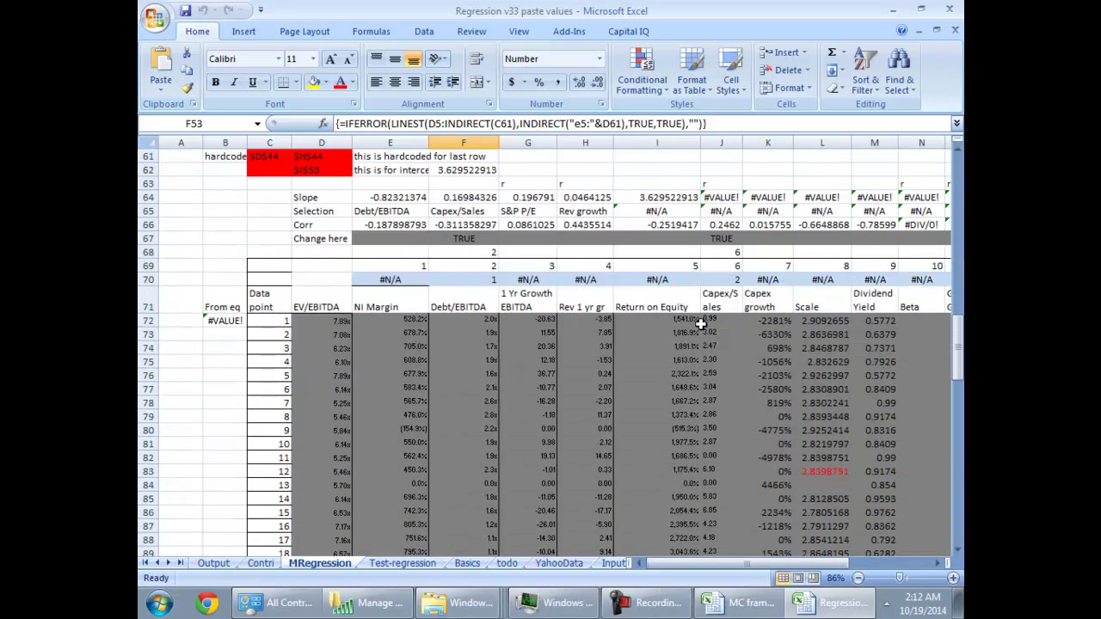
pyautogui.click(694, 241)
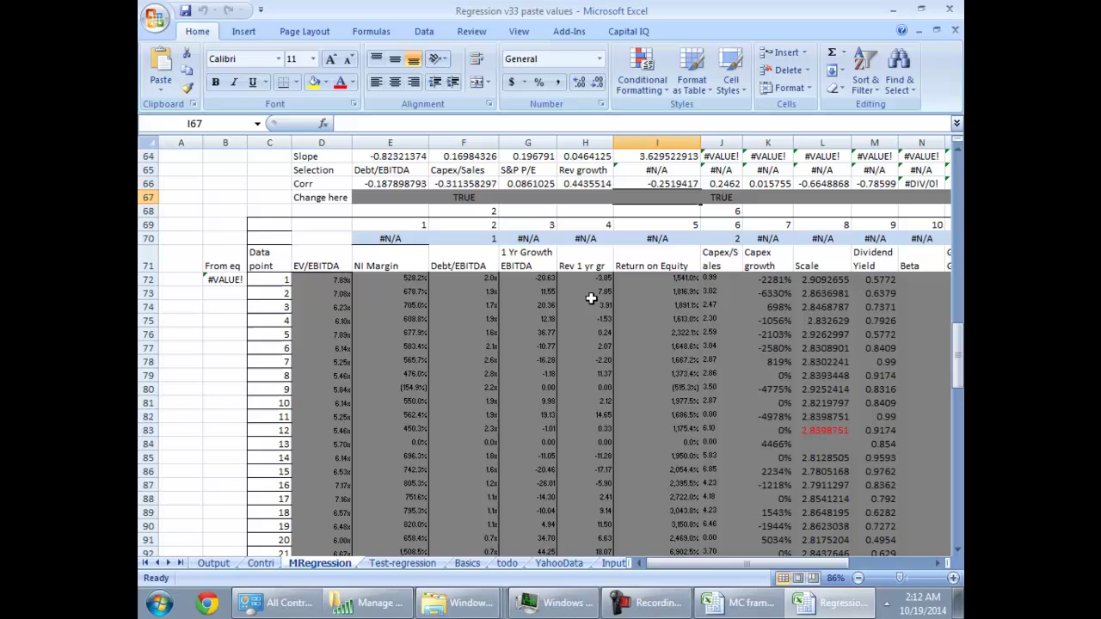
pyautogui.click(675, 306)
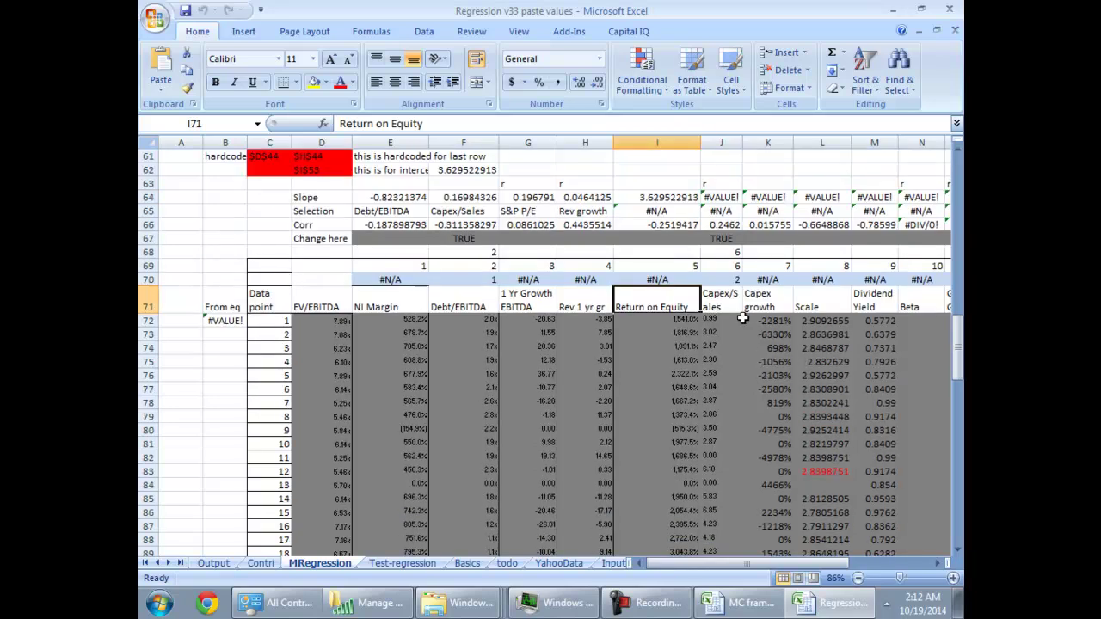
pyautogui.press('Up')
pyautogui.press('Up')
pyautogui.press('Up')
pyautogui.scroll(3, 741, 319)
pyautogui.press('Up')
pyautogui.press('Left')
pyautogui.press('Left')
pyautogui.press('Left')
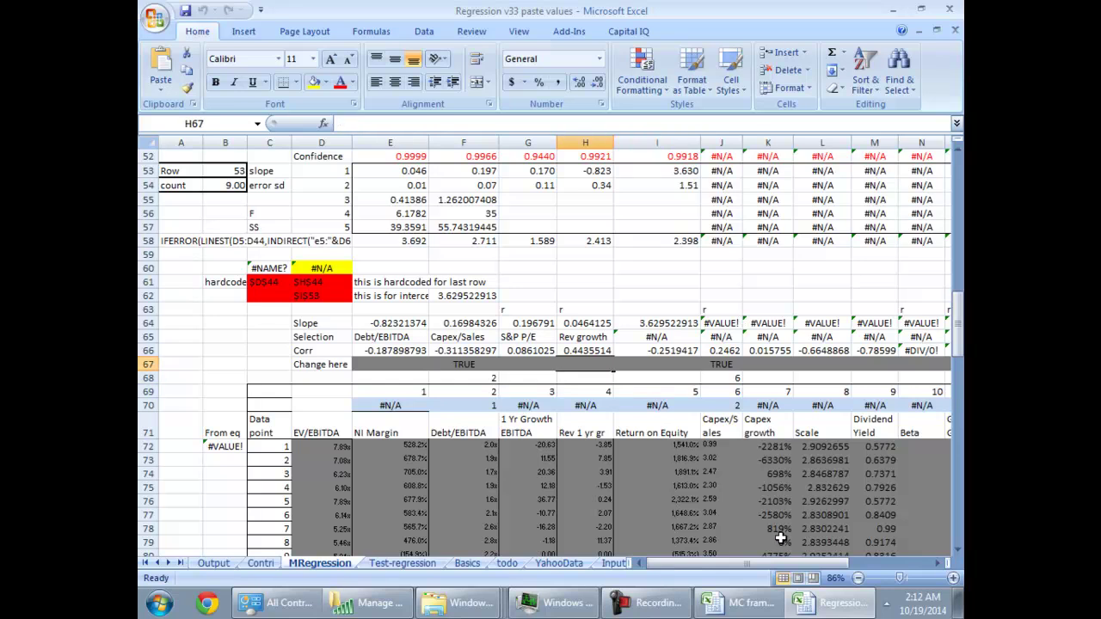
pyautogui.scroll(-1, 783, 539)
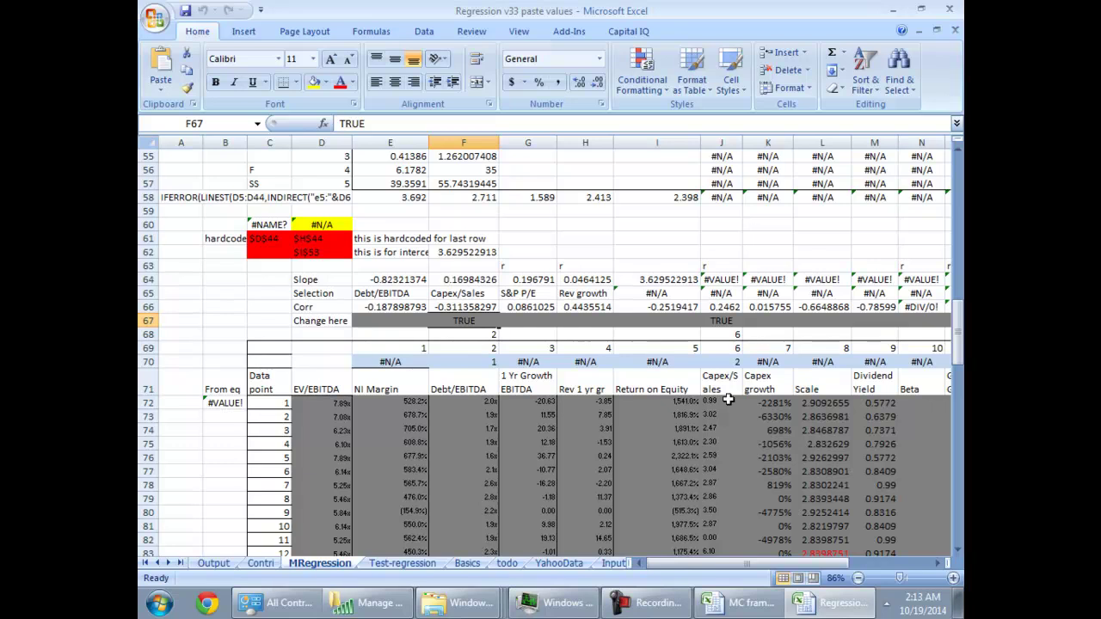
# Compare the factor headers in row 4 of the model table with the selection cell I67 above Return on Equity.
pyautogui.scroll(18, 727, 399)
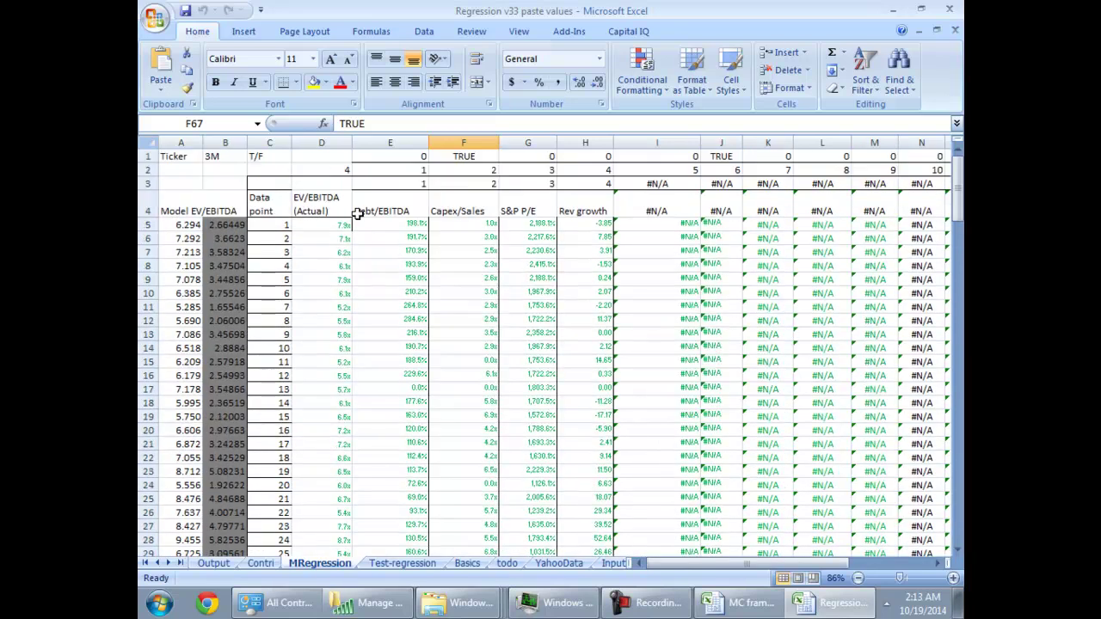
pyautogui.scroll(-11, 491, 356)
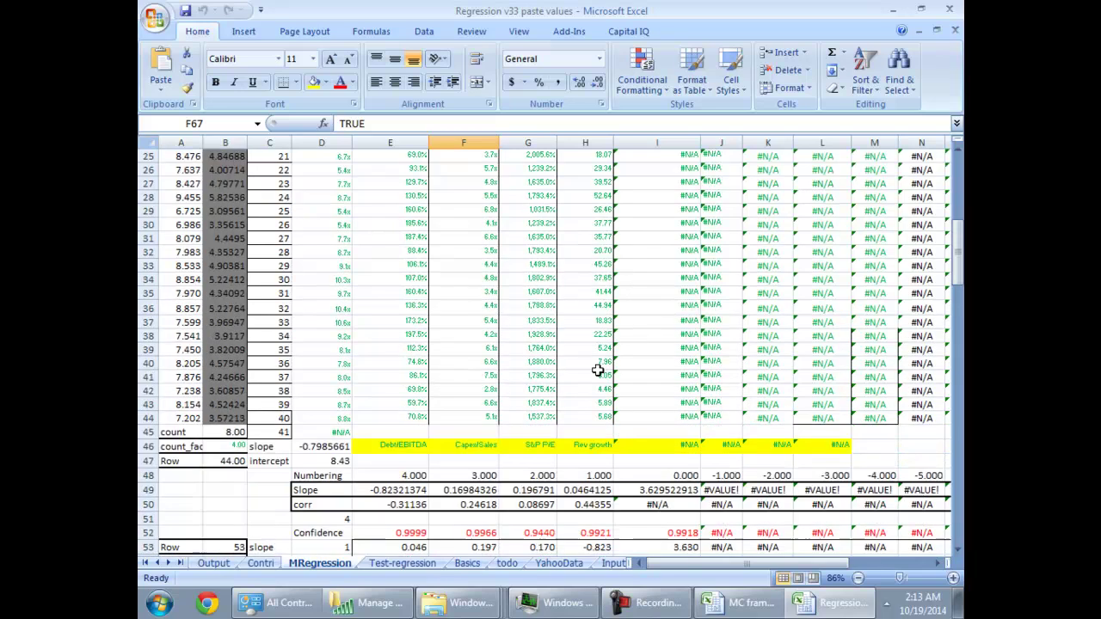
pyautogui.scroll(-7, 741, 415)
pyautogui.click(675, 320)
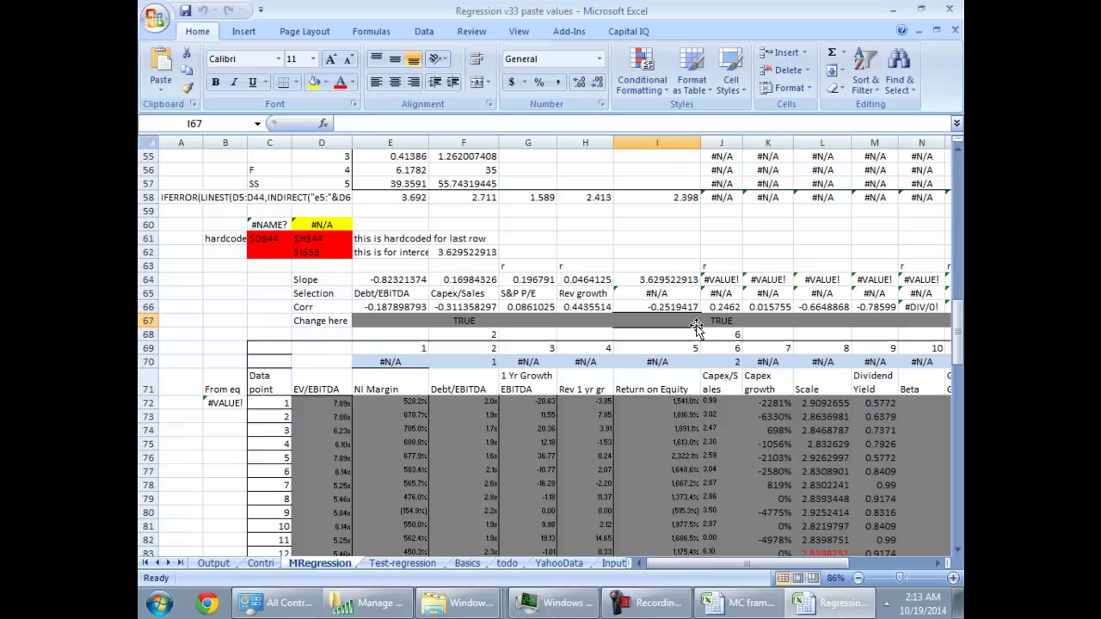
# Inspect the LINEST array formula in H56 and the ADDRESS formula it references in C61.
pyautogui.scroll(4, 698, 327)
pyautogui.click(573, 339)
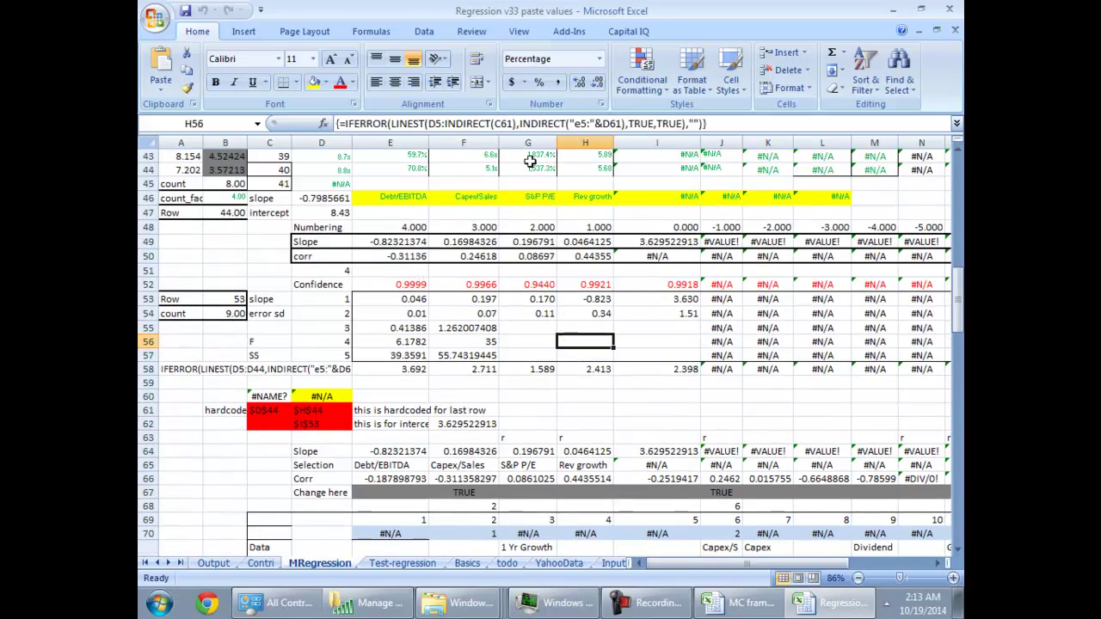
pyautogui.press('F2')
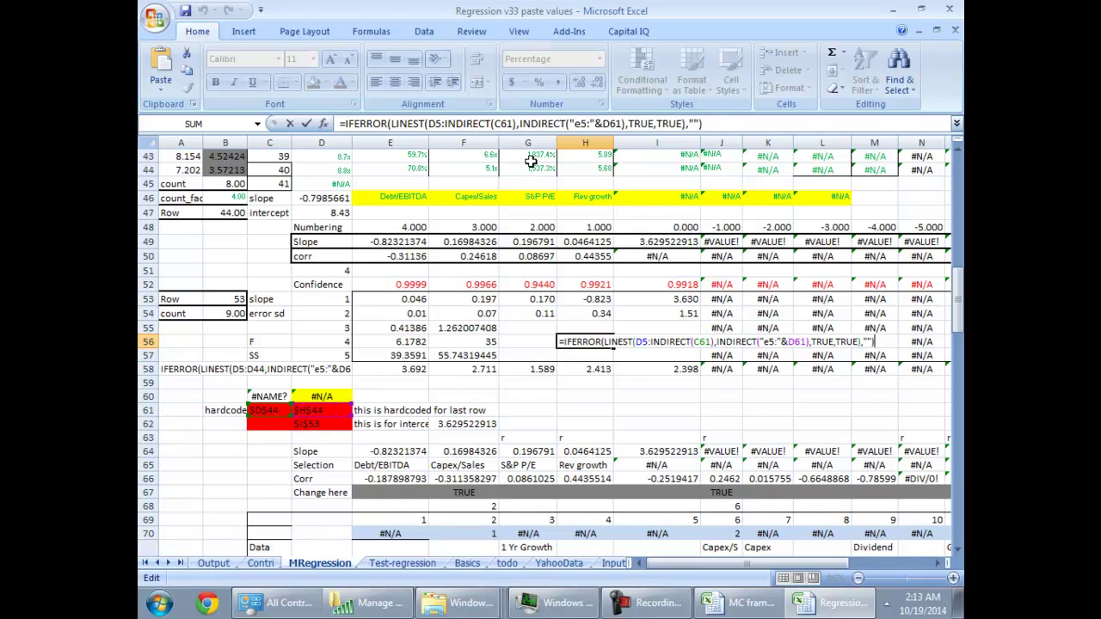
pyautogui.press('Escape')
pyautogui.click(268, 410)
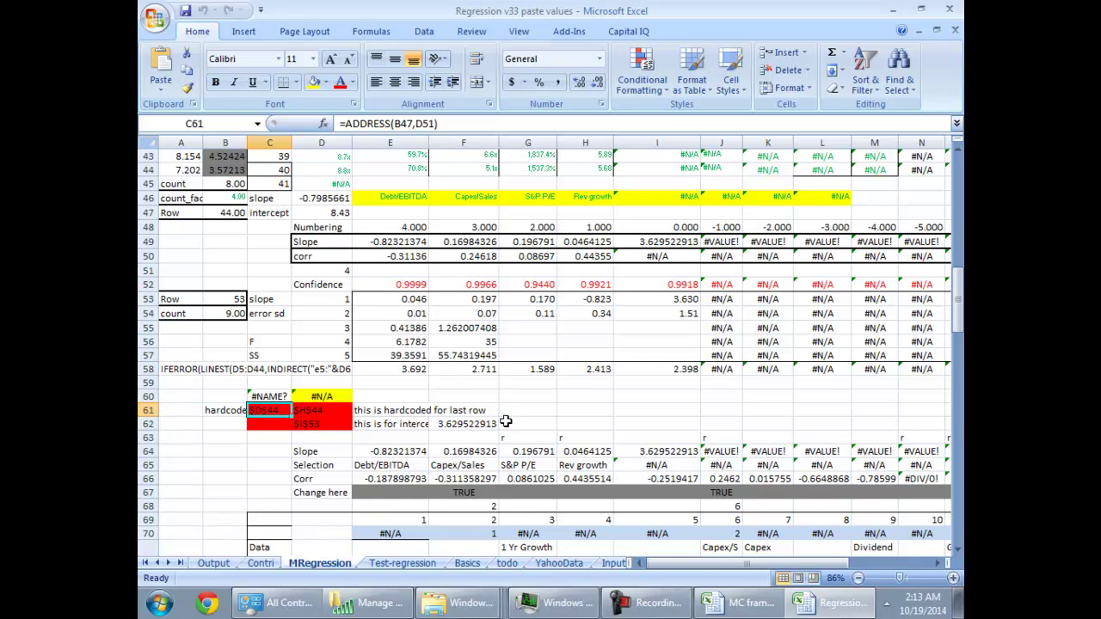
# Include Return on Equity in the regression by entering TRUE in I67 of the "Change here" row.
pyautogui.scroll(-6, 626, 401)
pyautogui.click(675, 242)
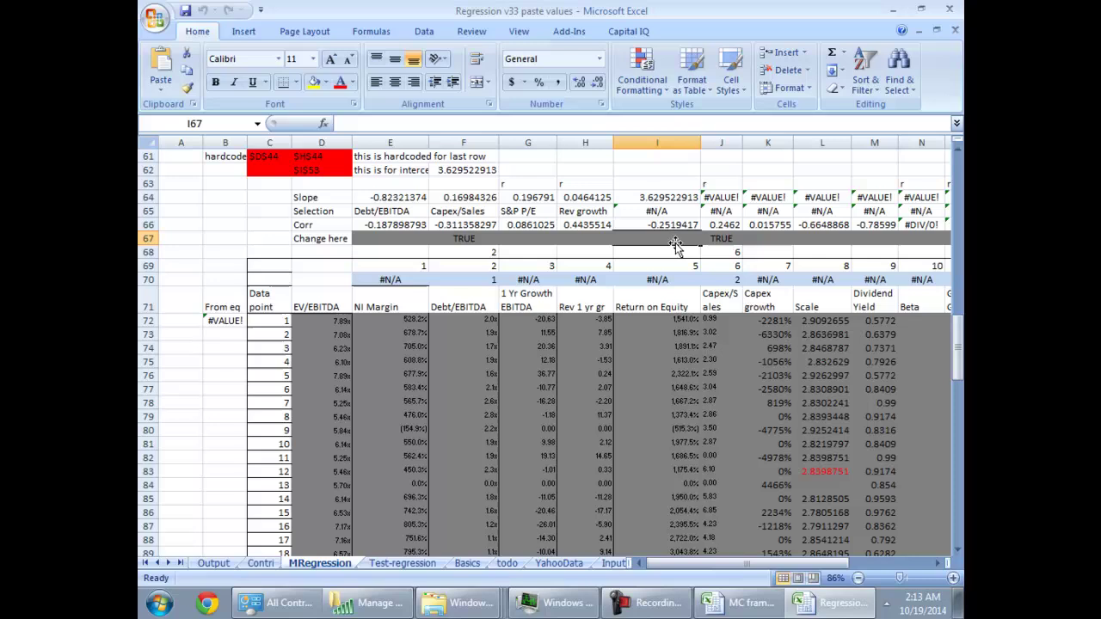
pyautogui.write('TRUE')
pyautogui.press('Return')
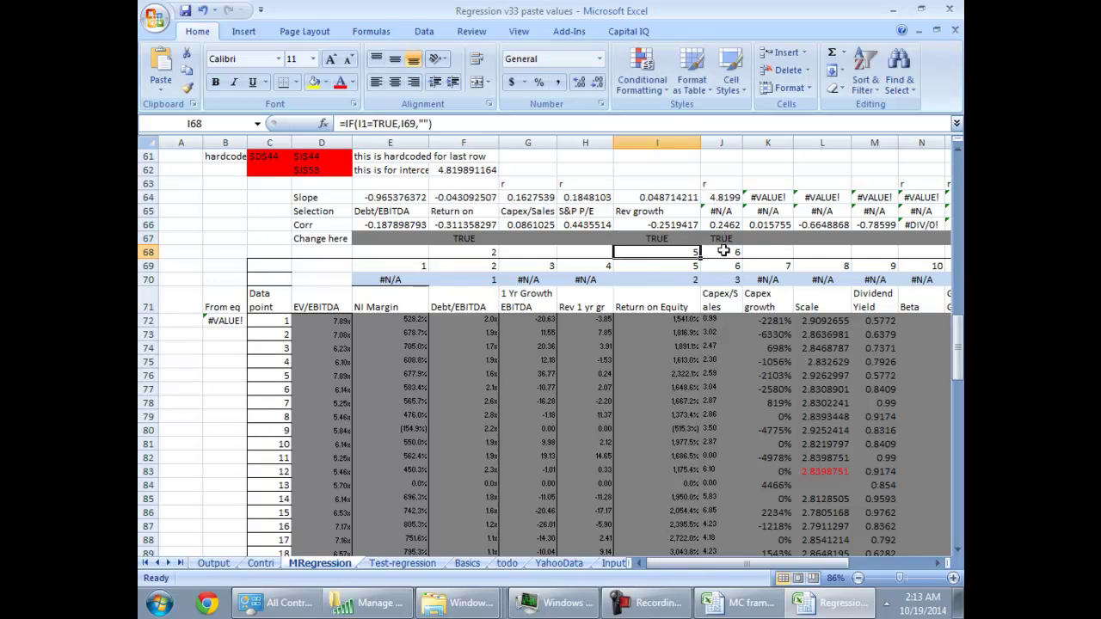
# Check the Return on Equity header lookup in F4 and the recalculated regression statistics in rows 48 to 58.
pyautogui.scroll(20, 720, 236)
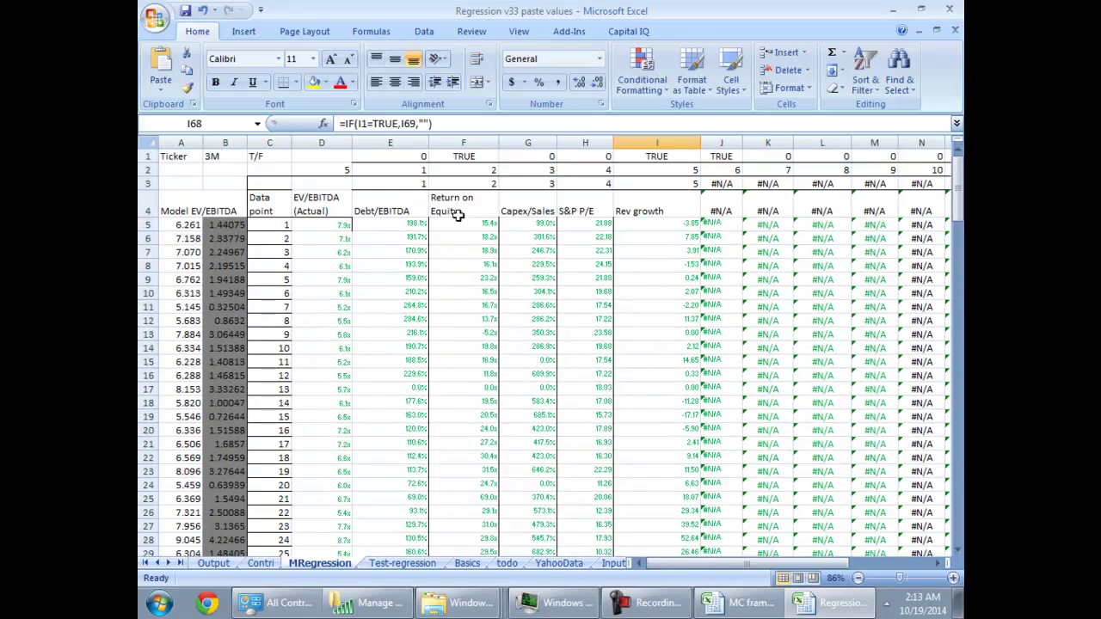
pyautogui.click(460, 221)
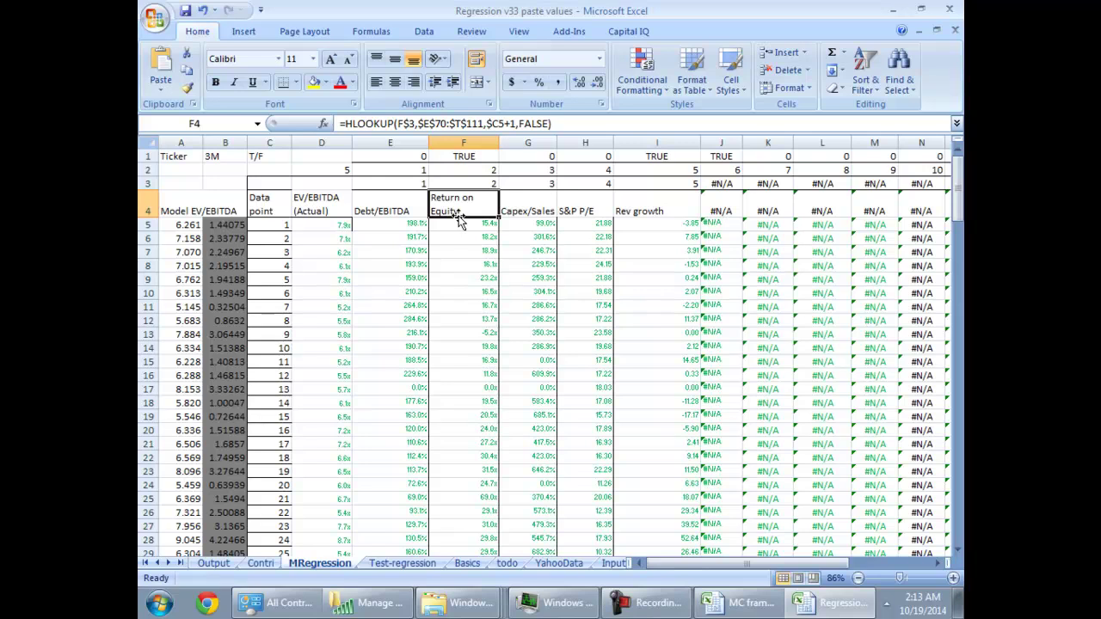
pyautogui.scroll(-15, 460, 220)
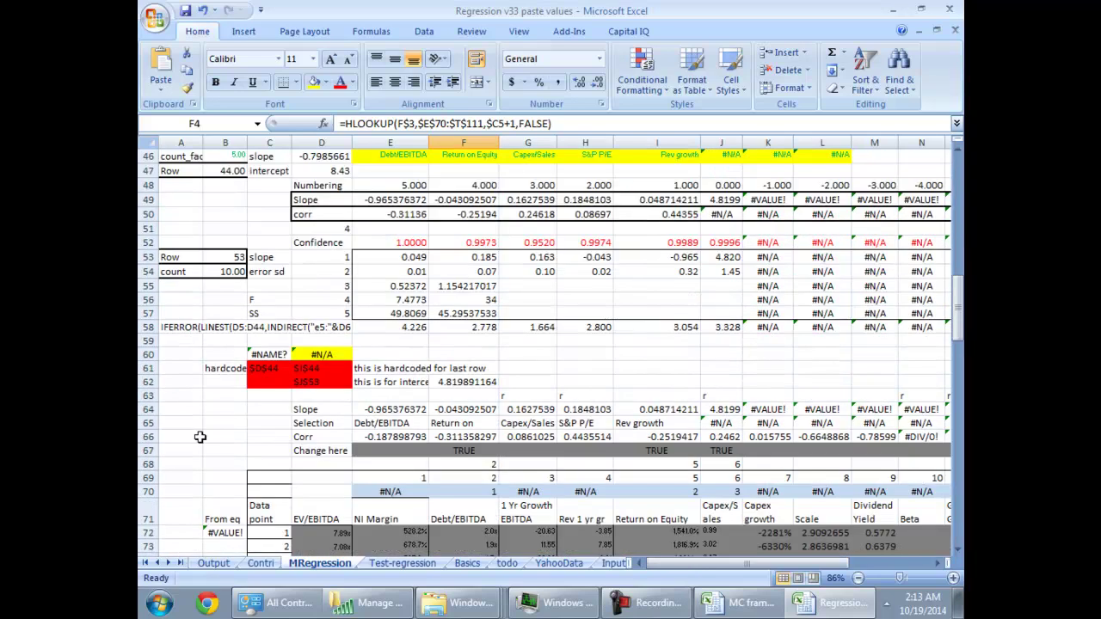
pyautogui.scroll(1, 338, 358)
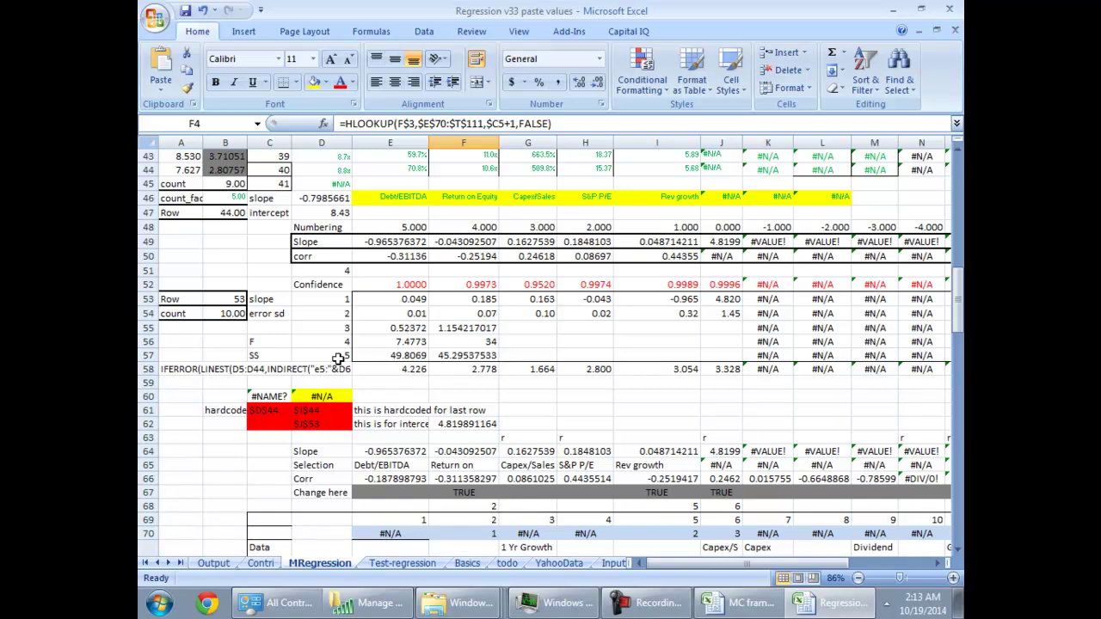
# Remove Return on Equity from the regression by clearing its flag in I67.
pyautogui.scroll(-3, 626, 407)
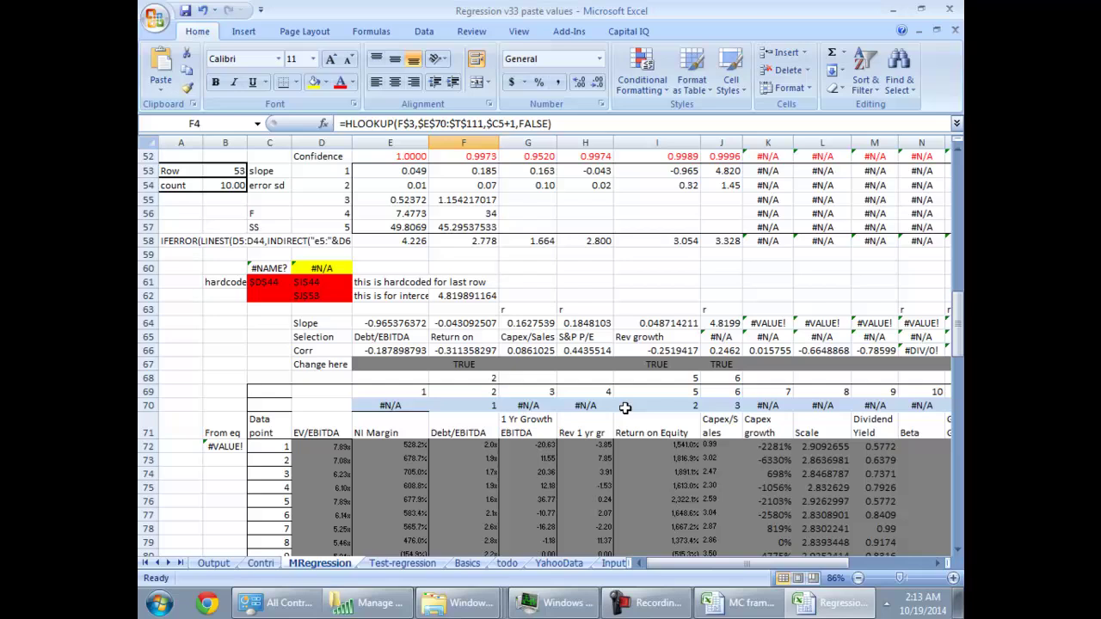
pyautogui.click(650, 368)
pyautogui.press('Delete')
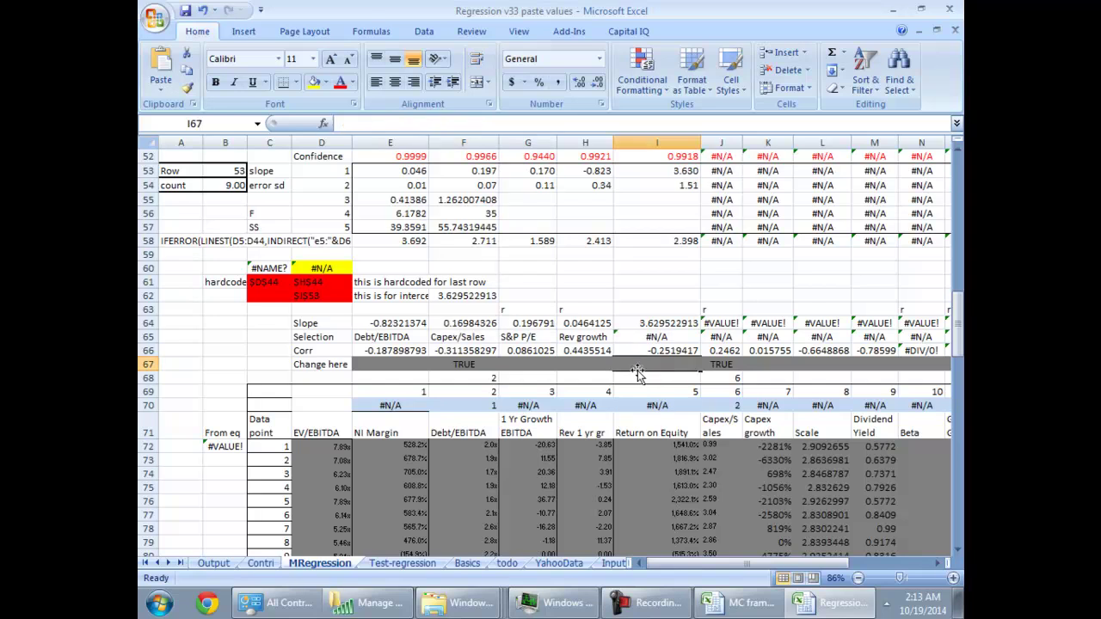
# Review the factor contributions on the Contri sheet and the contribution table and chart on the Output sheet.
pyautogui.click(260, 563)
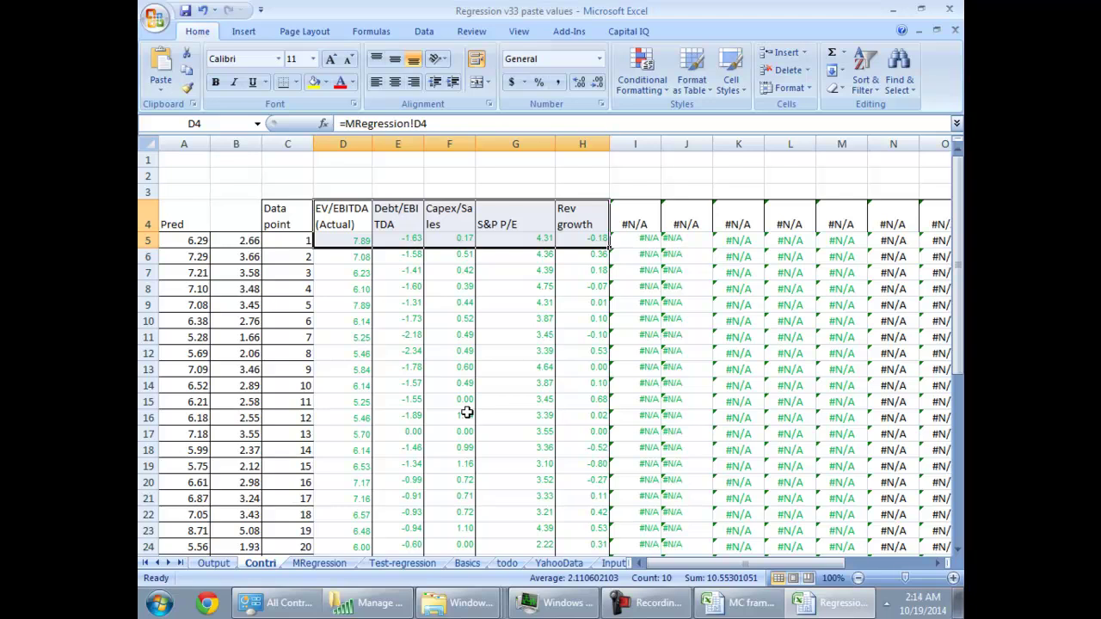
pyautogui.click(213, 564)
pyautogui.scroll(1, 428, 442)
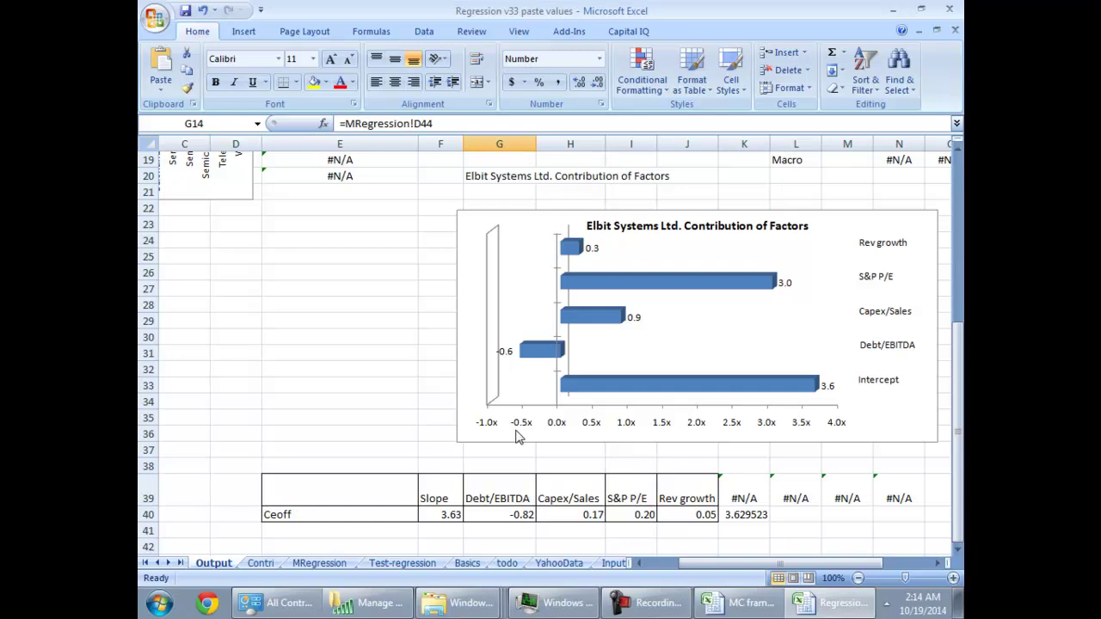
pyautogui.scroll(6, 516, 436)
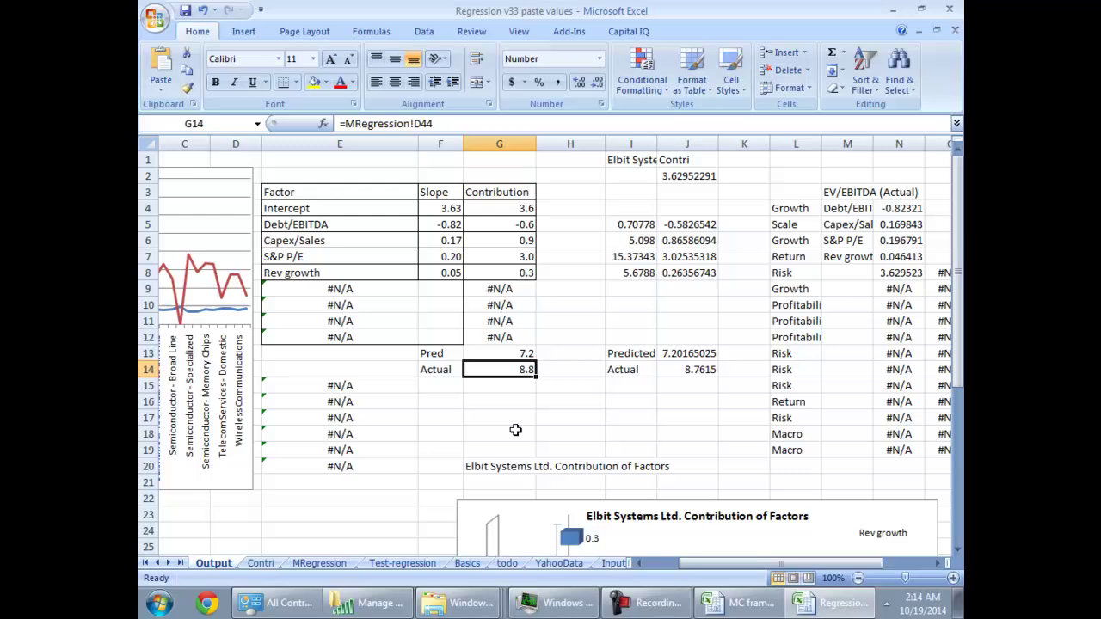
pyautogui.scroll(-8, 515, 437)
pyautogui.scroll(5, 564, 423)
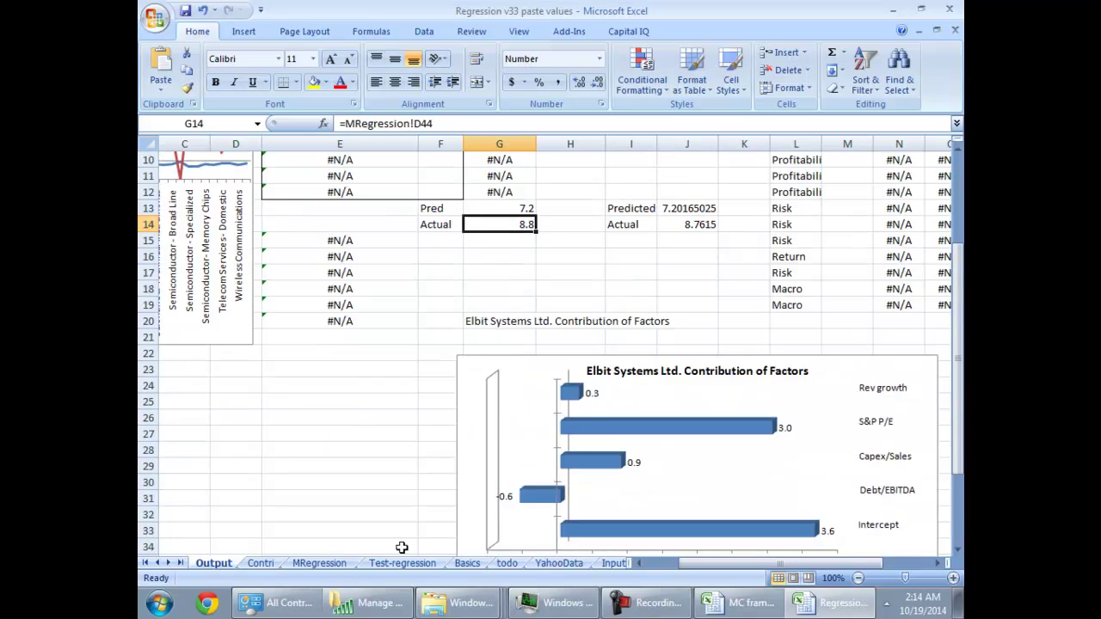
# View the EV/EBITDA backtest chart for Elbit Systems Ltd. at the end of the MRegression sheet.
pyautogui.click(319, 562)
pyautogui.scroll(-9, 679, 423)
pyautogui.scroll(-16, 678, 423)
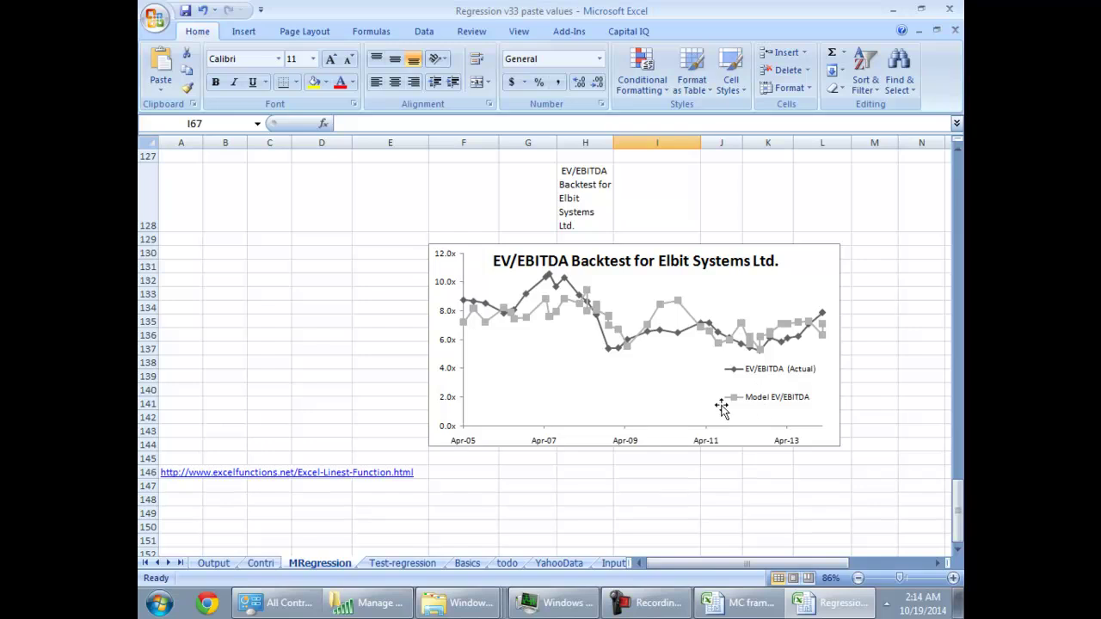
# Revisit the Contri and Output sheets, and return to the slope, confidence and LINEST statistics on MRegression.
pyautogui.click(274, 561)
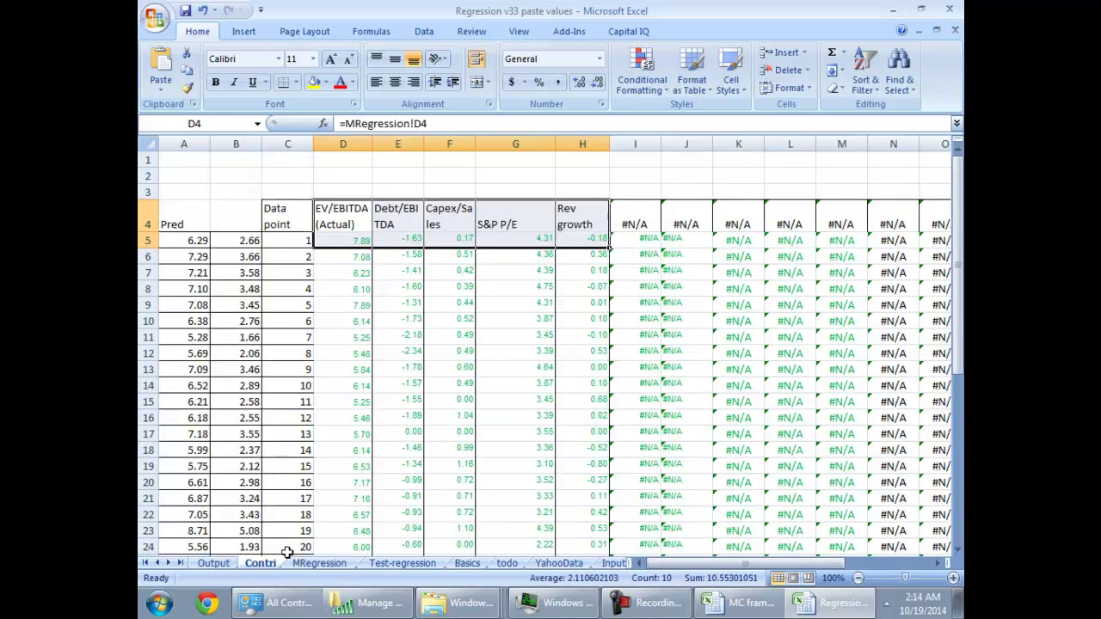
pyautogui.click(215, 563)
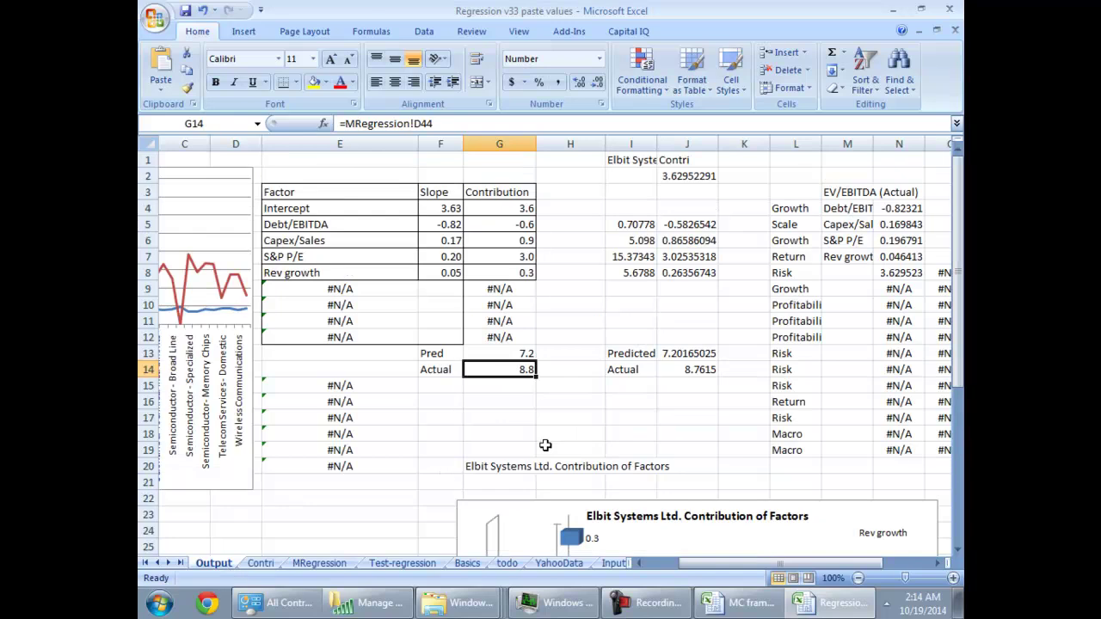
pyautogui.click(348, 564)
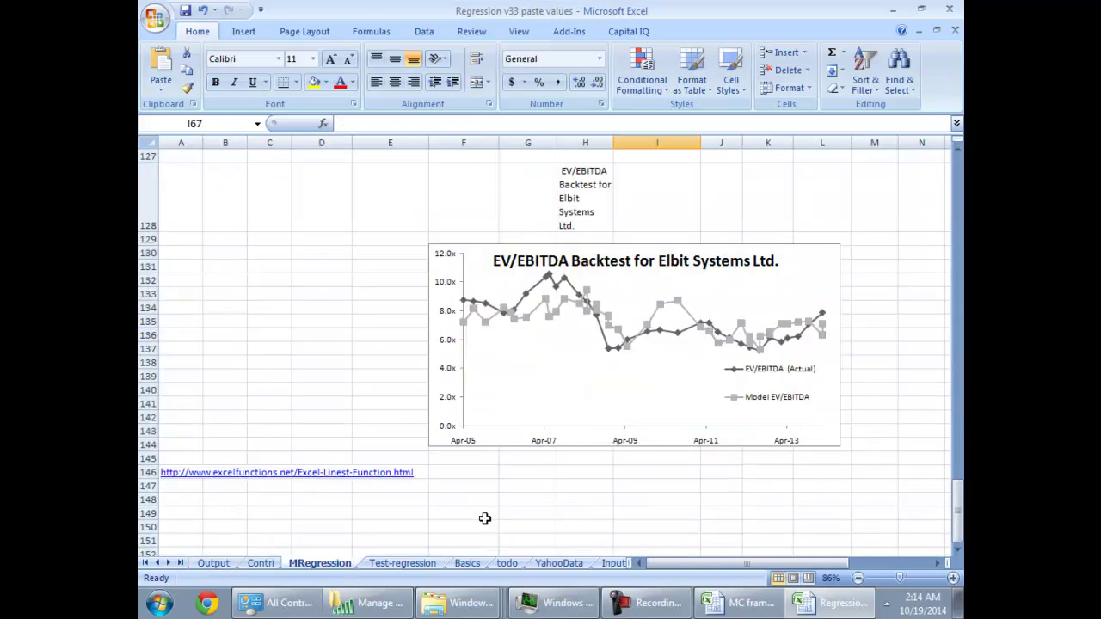
pyautogui.scroll(12, 566, 479)
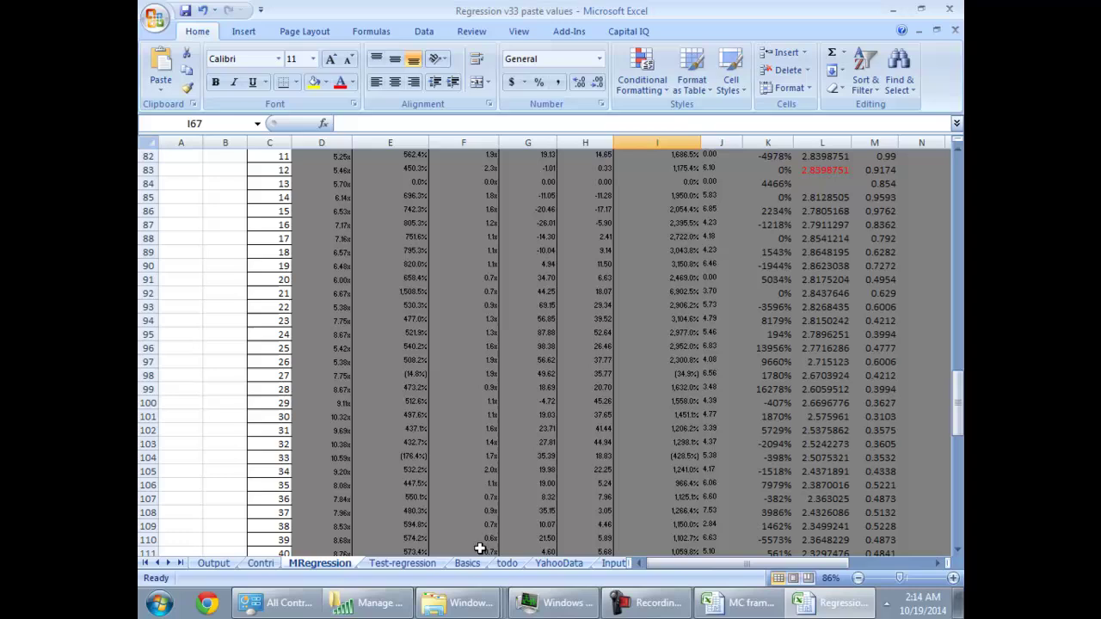
pyautogui.scroll(12, 480, 549)
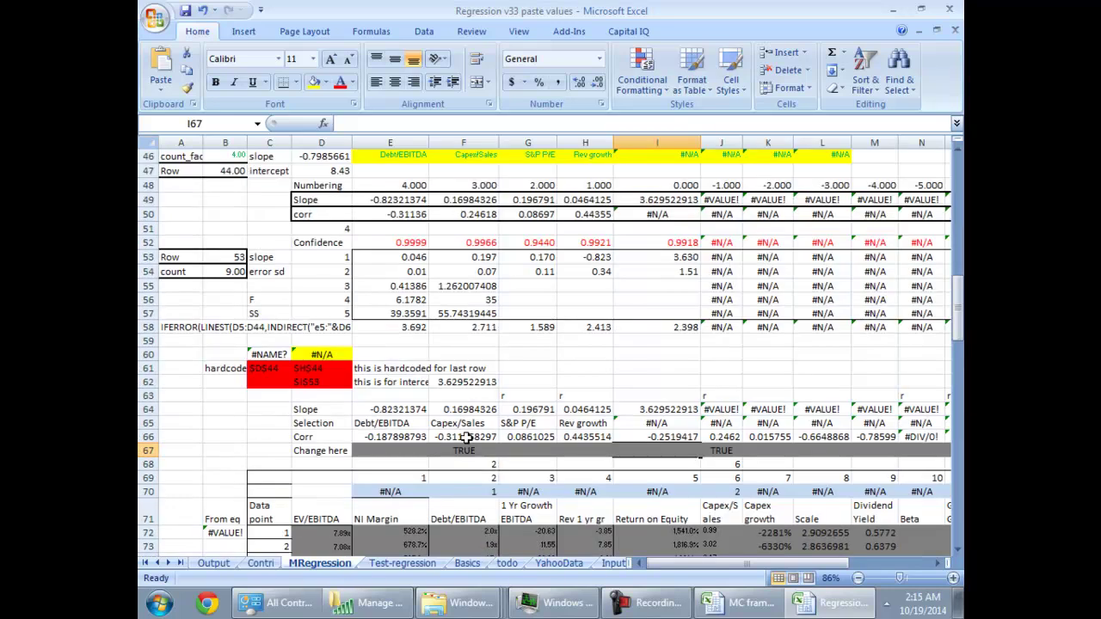
pyautogui.scroll(1, 464, 437)
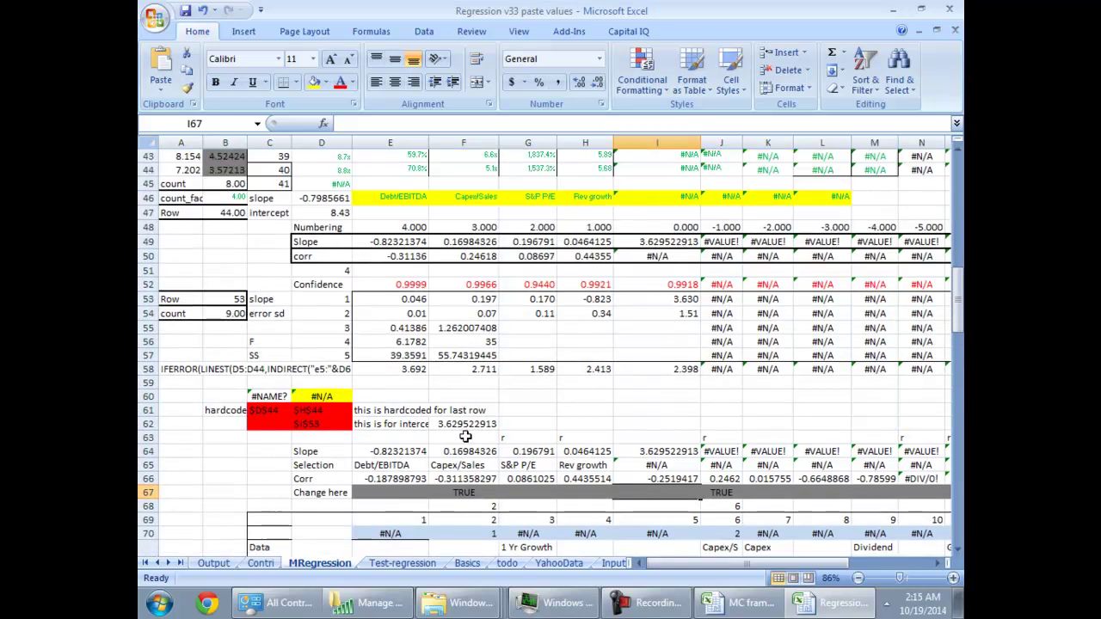
pyautogui.scroll(2, 464, 436)
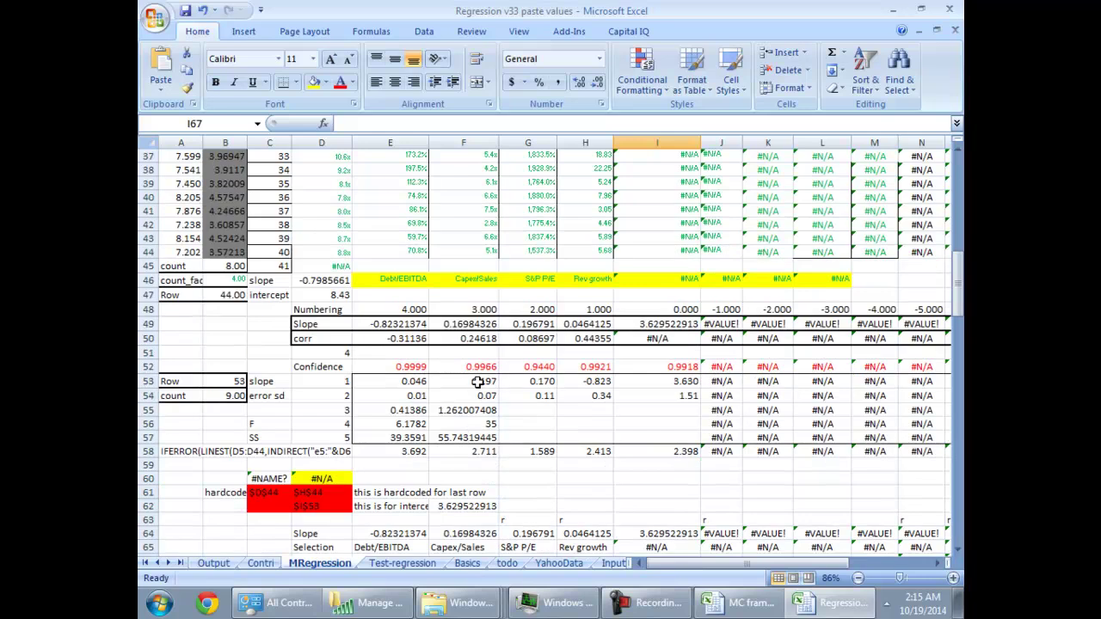
# Inspect the LINEST array formula in G56 and the hardcoded range notes below the statistics on MRegression.
pyautogui.click(409, 410)
pyautogui.click(531, 426)
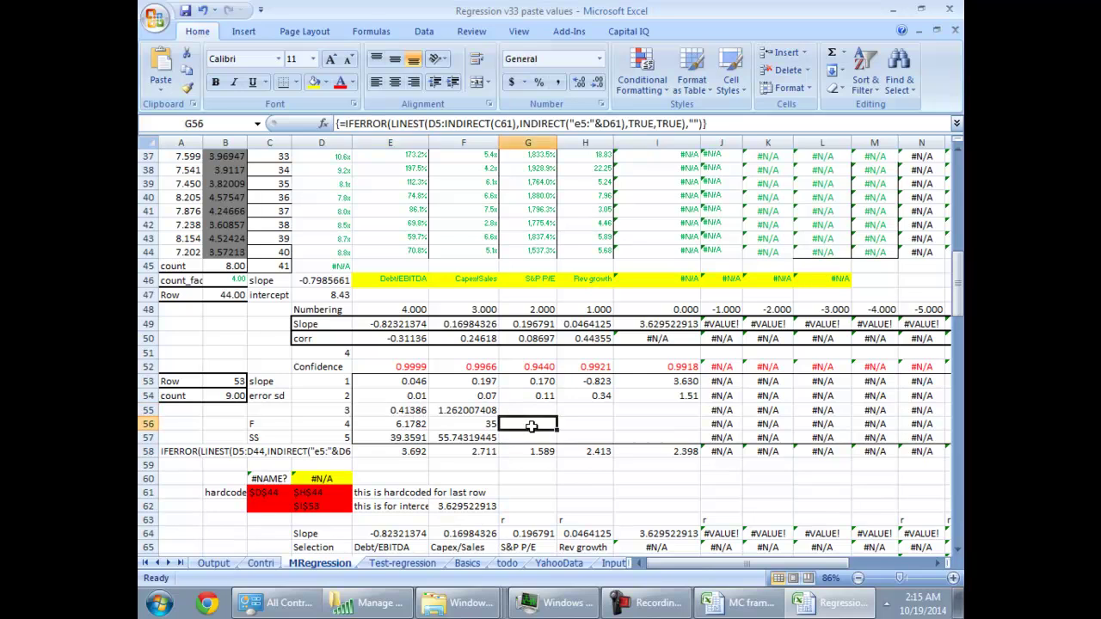
pyautogui.scroll(-3, 531, 426)
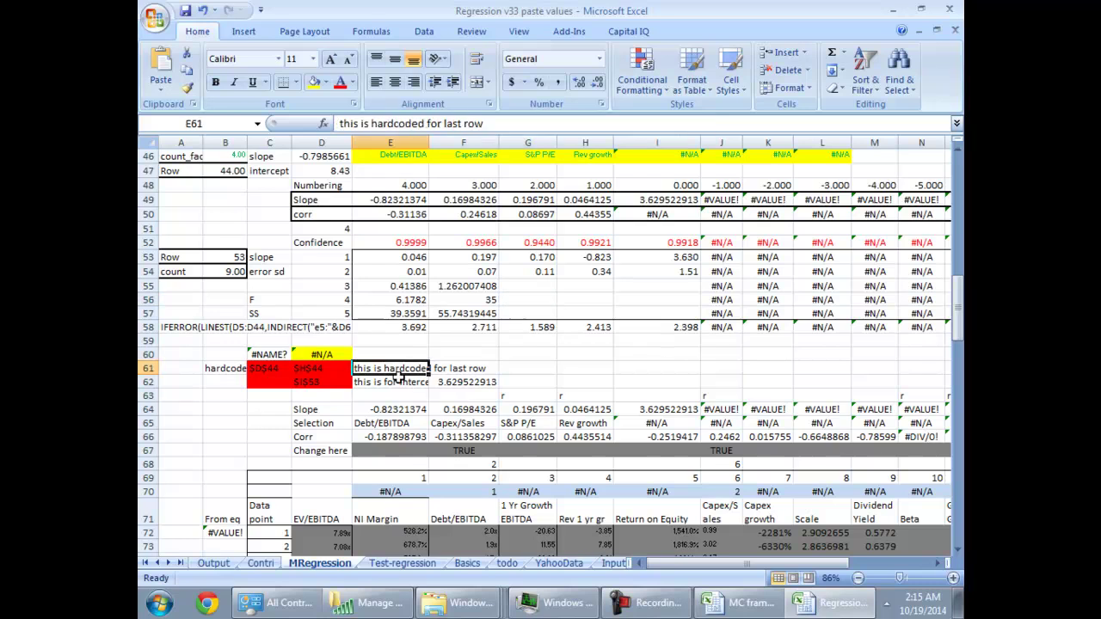
# Look through the todo sheet's task list and references, and view the YahooData and Inputs sheets.
pyautogui.click(509, 563)
pyautogui.scroll(-3, 402, 286)
pyautogui.scroll(3, 378, 270)
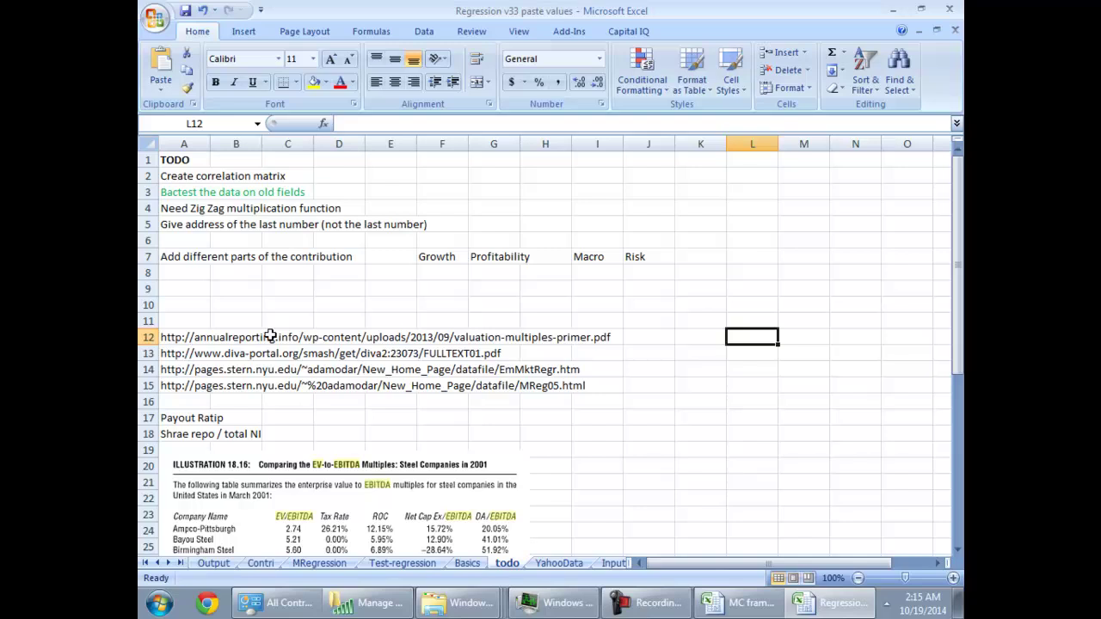
pyautogui.scroll(-6, 263, 343)
pyautogui.scroll(6, 263, 343)
pyautogui.click(555, 563)
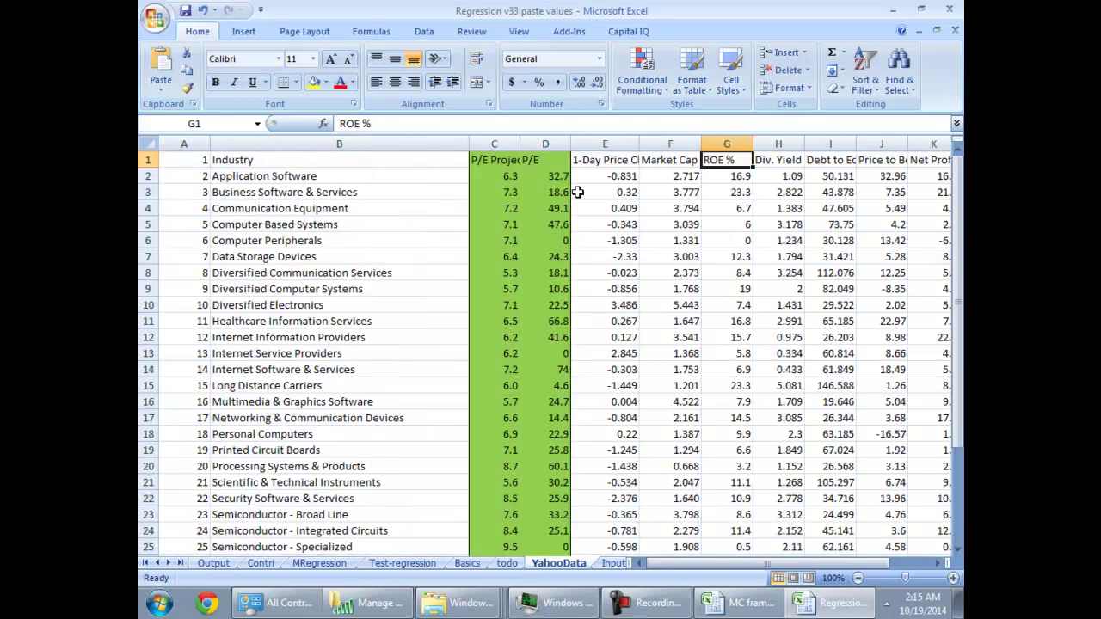
pyautogui.click(615, 563)
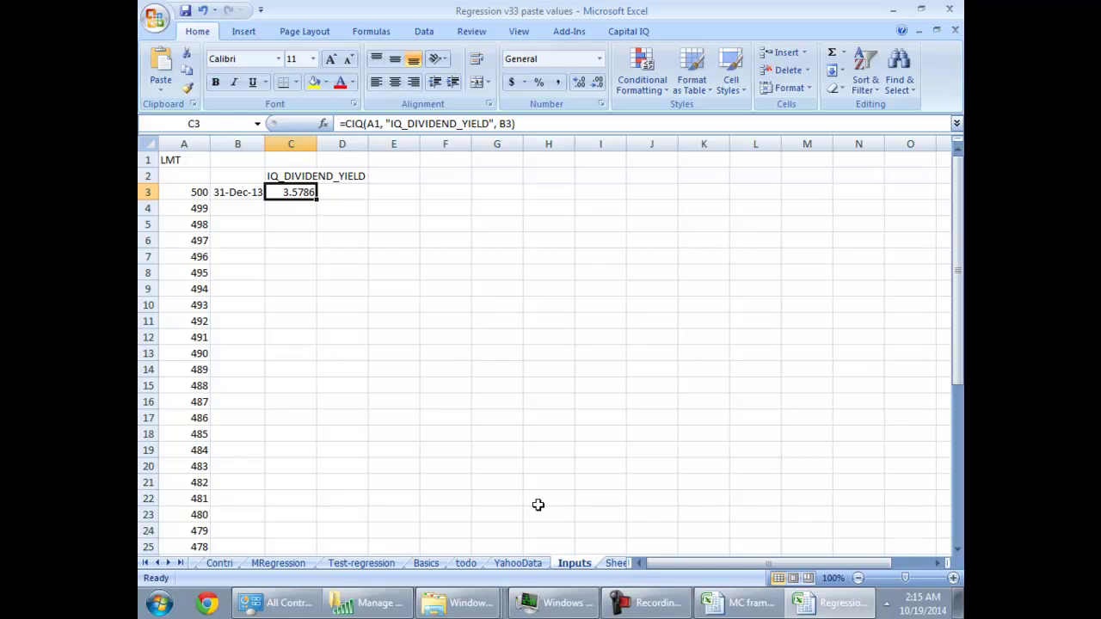
# View the residual output on the Test-regression sheet and return to the model data at the start of MRegression.
pyautogui.click(344, 563)
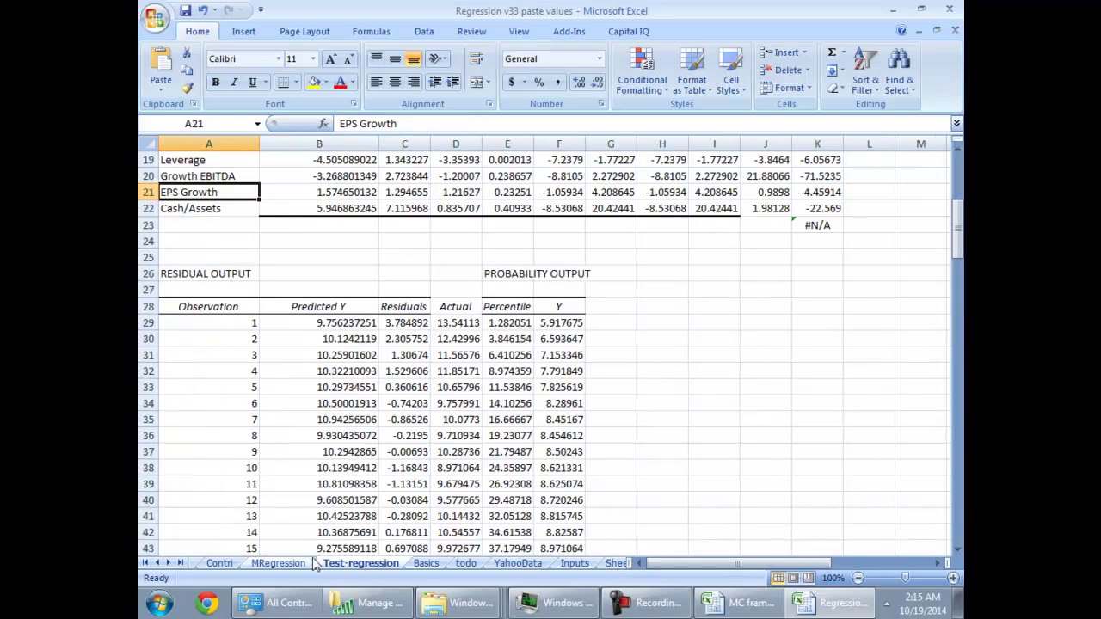
pyautogui.click(278, 563)
pyautogui.click(361, 564)
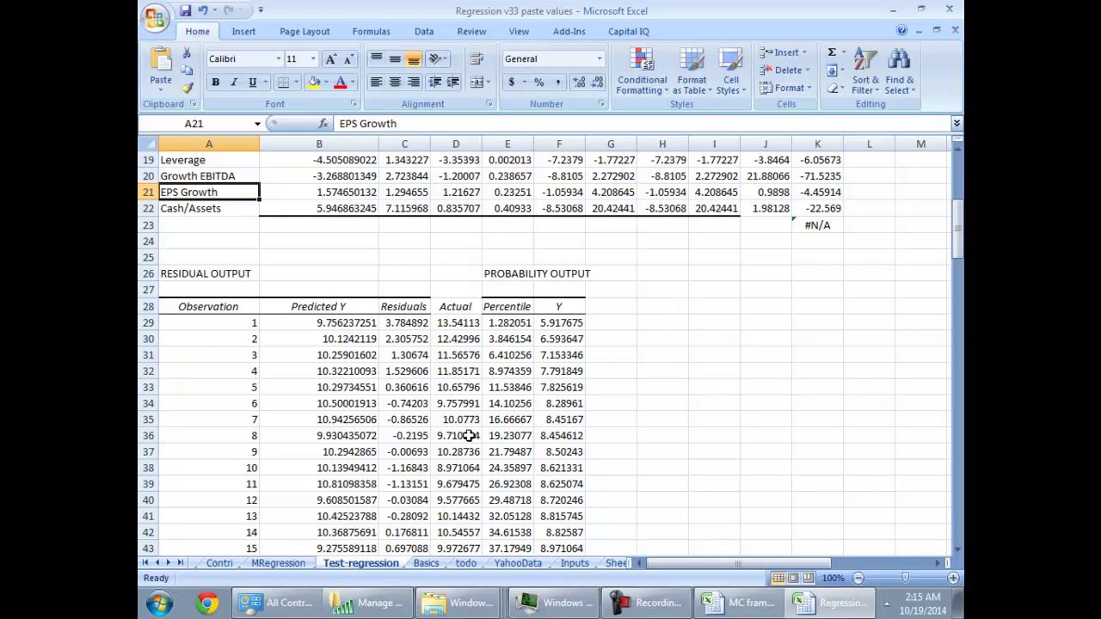
pyautogui.click(297, 563)
pyautogui.scroll(15, 439, 457)
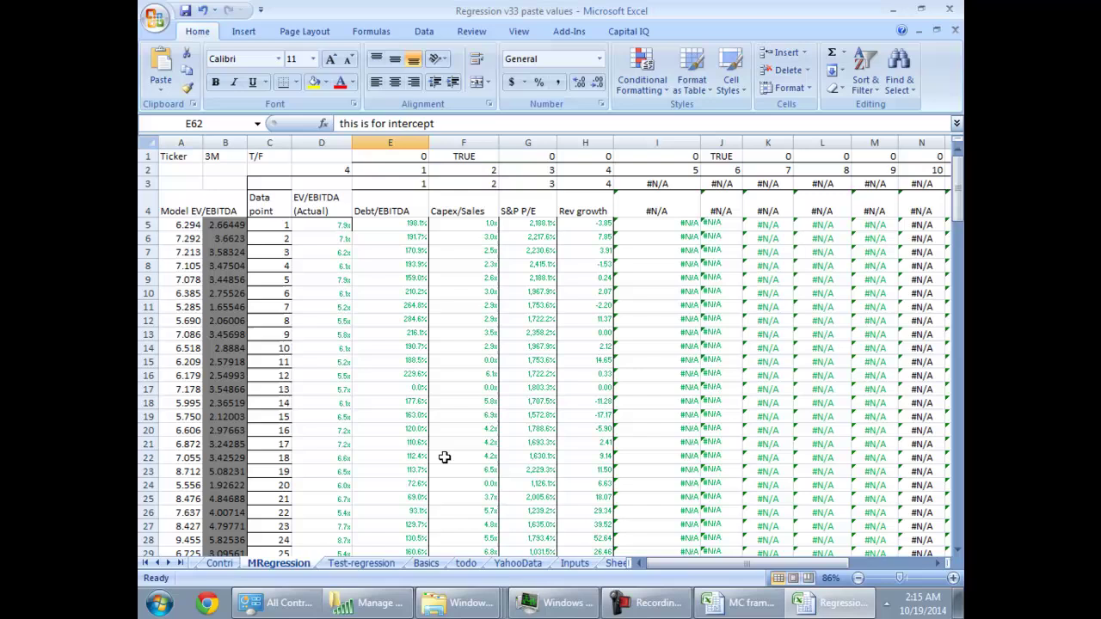
# Review the Contri sheet's factor contributions and the Output sheet's contribution table, chart and coefficient row.
pyautogui.click(220, 564)
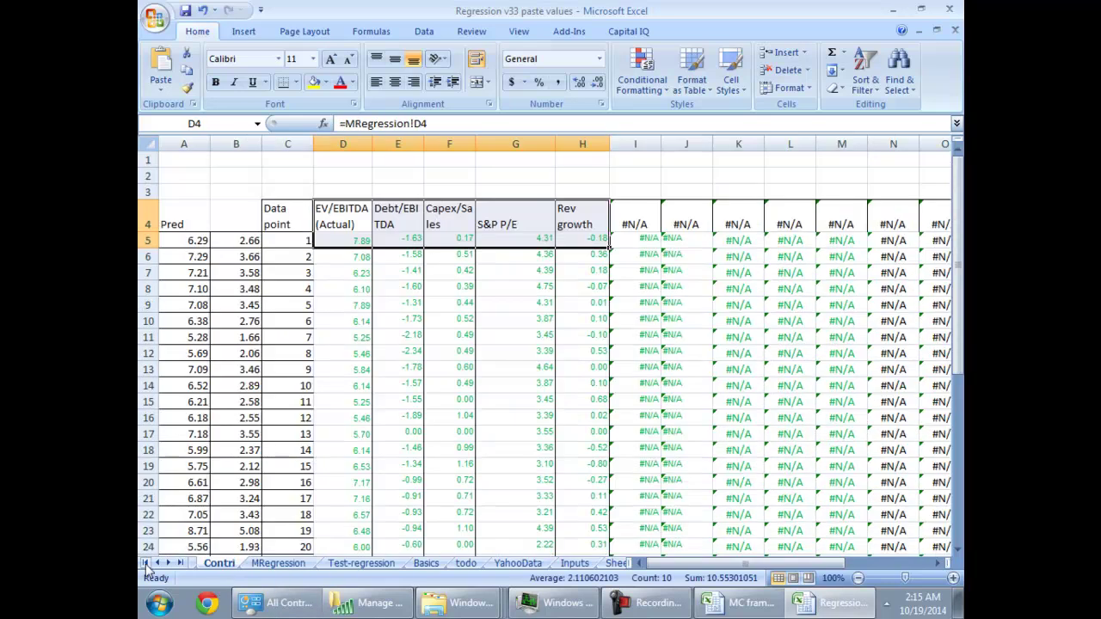
pyautogui.click(215, 563)
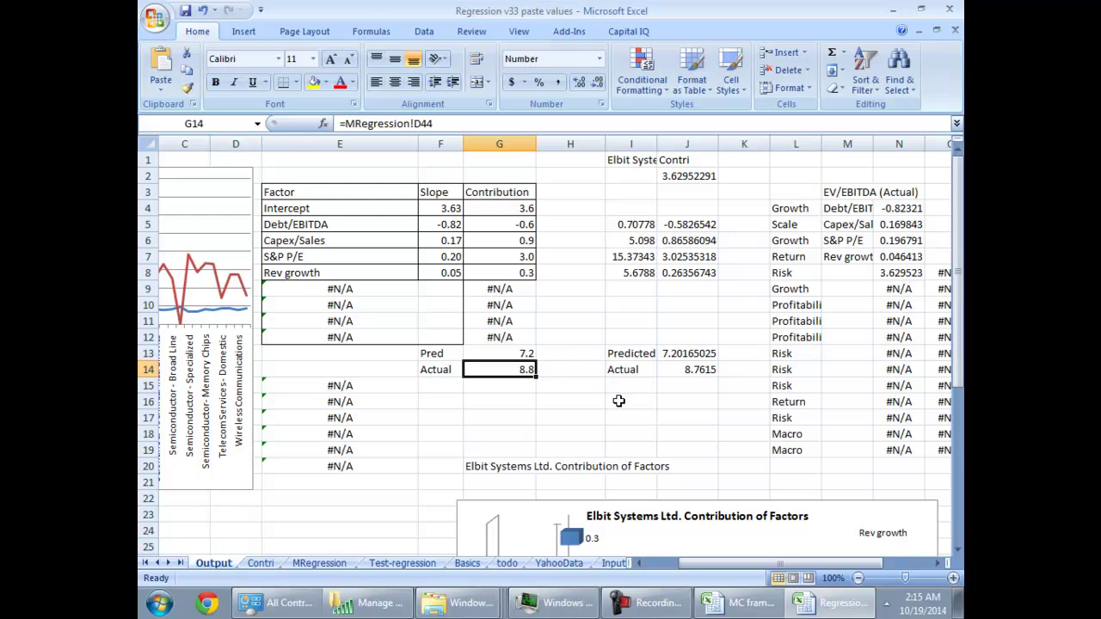
pyautogui.scroll(-6, 618, 401)
pyautogui.scroll(6, 619, 401)
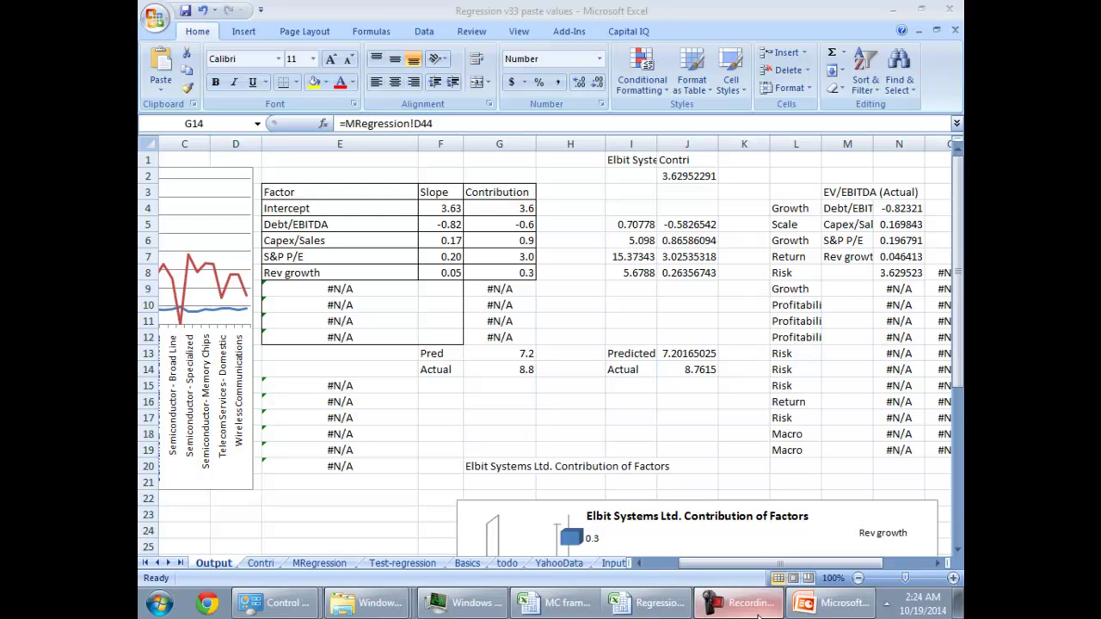
pyautogui.click(341, 483)
pyautogui.scroll(-4, 343, 490)
pyautogui.scroll(-5, 342, 491)
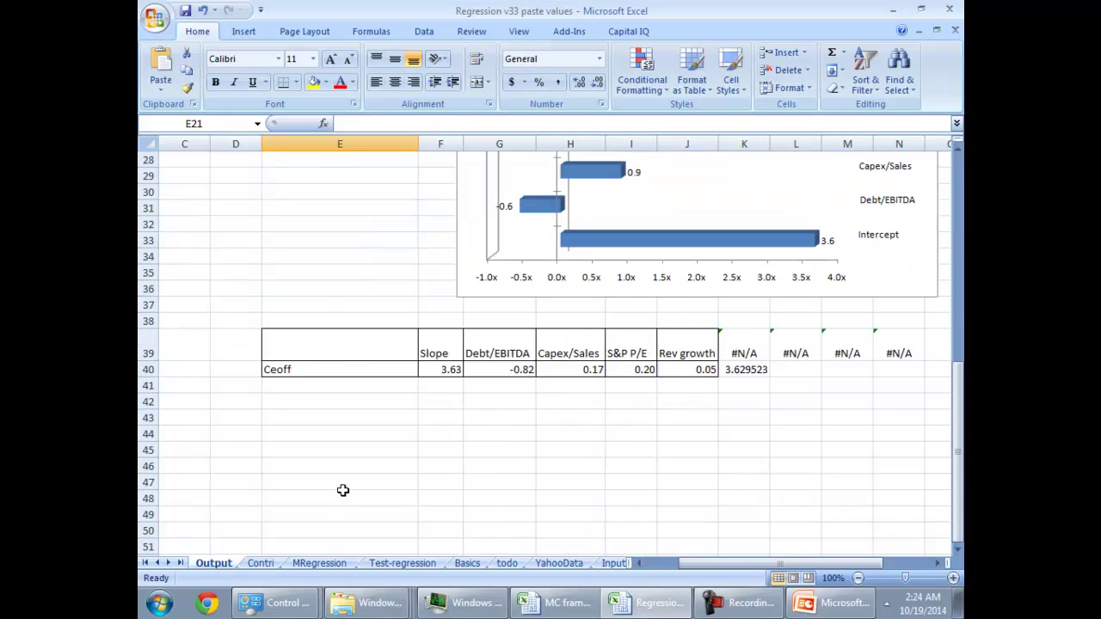
# View the EV/EBITDA backtest chart for Elbit Systems Ltd. on the MRegression sheet.
pyautogui.click(318, 563)
pyautogui.scroll(-20, 398, 511)
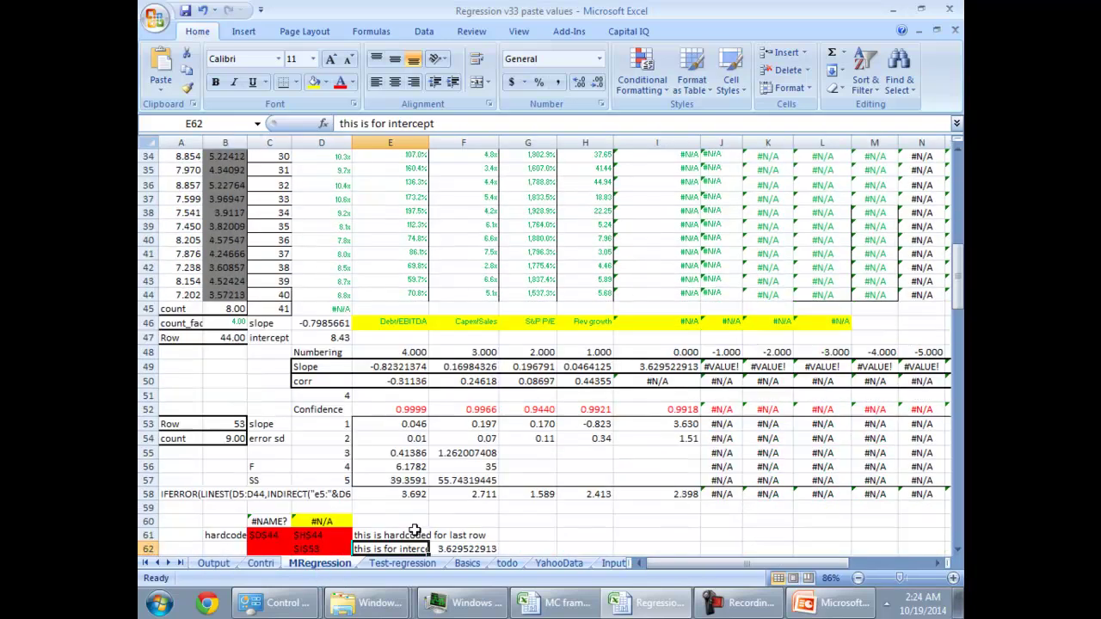
pyautogui.scroll(-13, 425, 540)
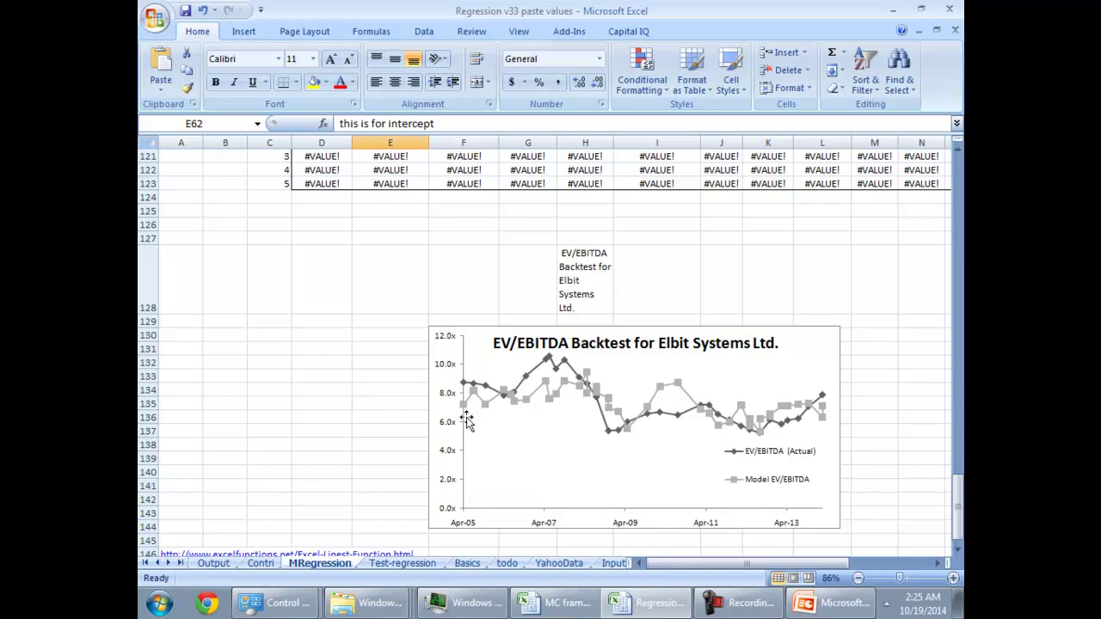
# Check the Contri sheet, and examine the Output sheet's contribution chart, factor categories and Contribution of each factor table.
pyautogui.click(261, 563)
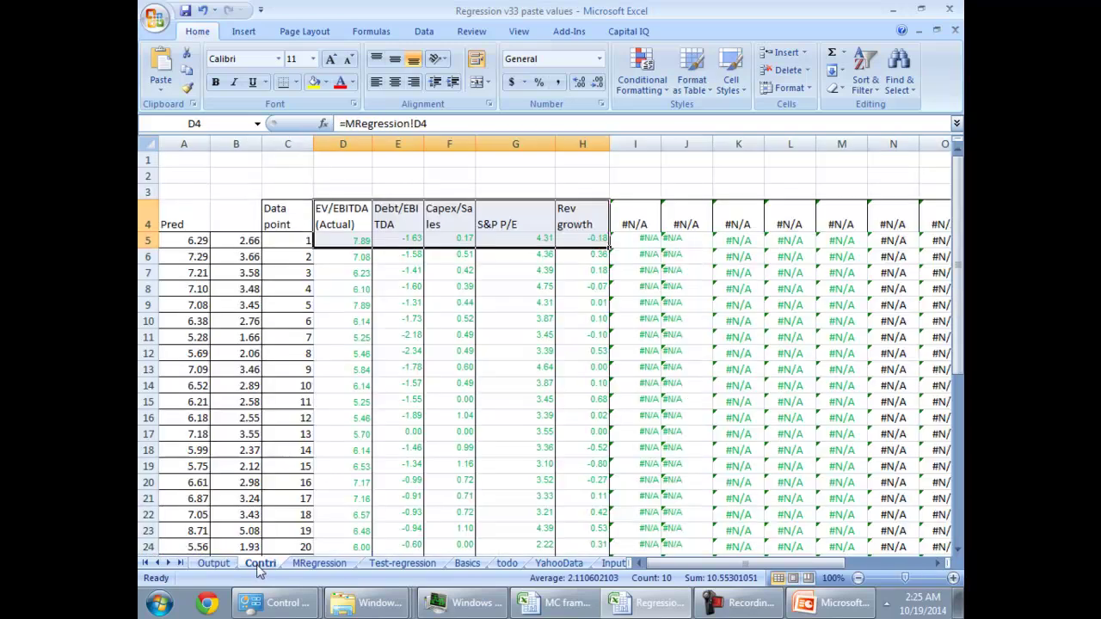
pyautogui.click(213, 563)
pyautogui.scroll(5, 688, 391)
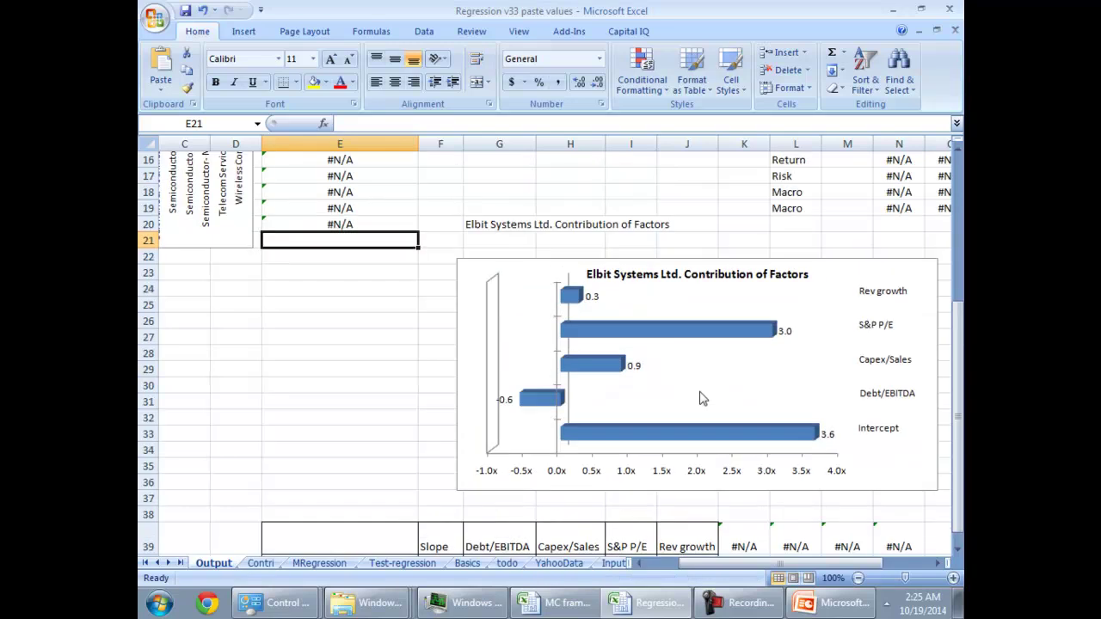
pyautogui.scroll(3, 725, 426)
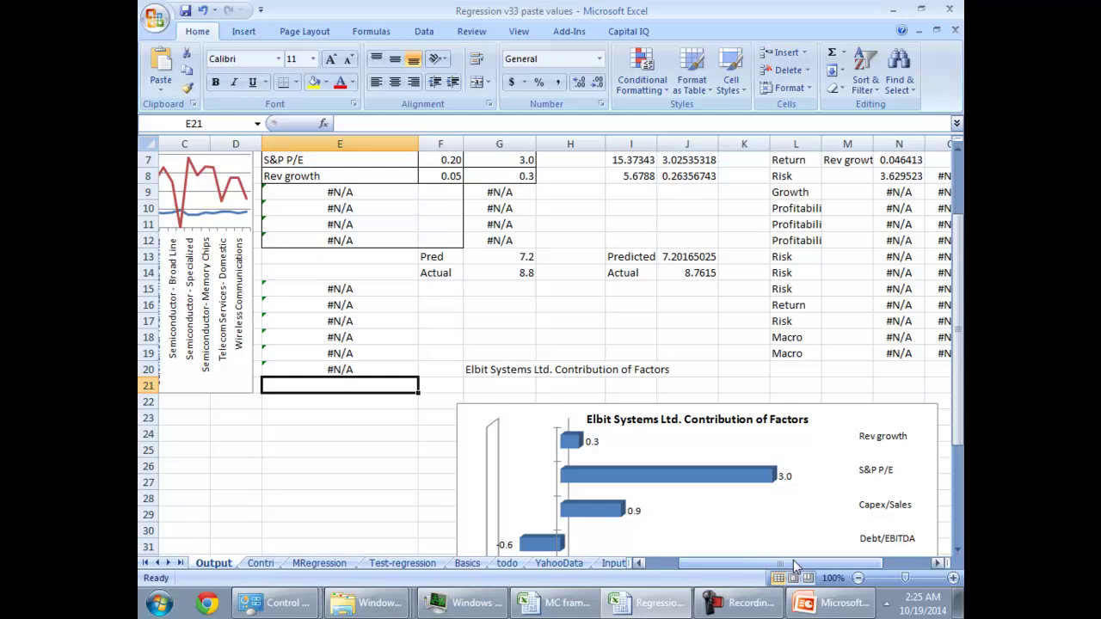
pyautogui.hscroll(3, 808, 549)
pyautogui.scroll(2, 764, 511)
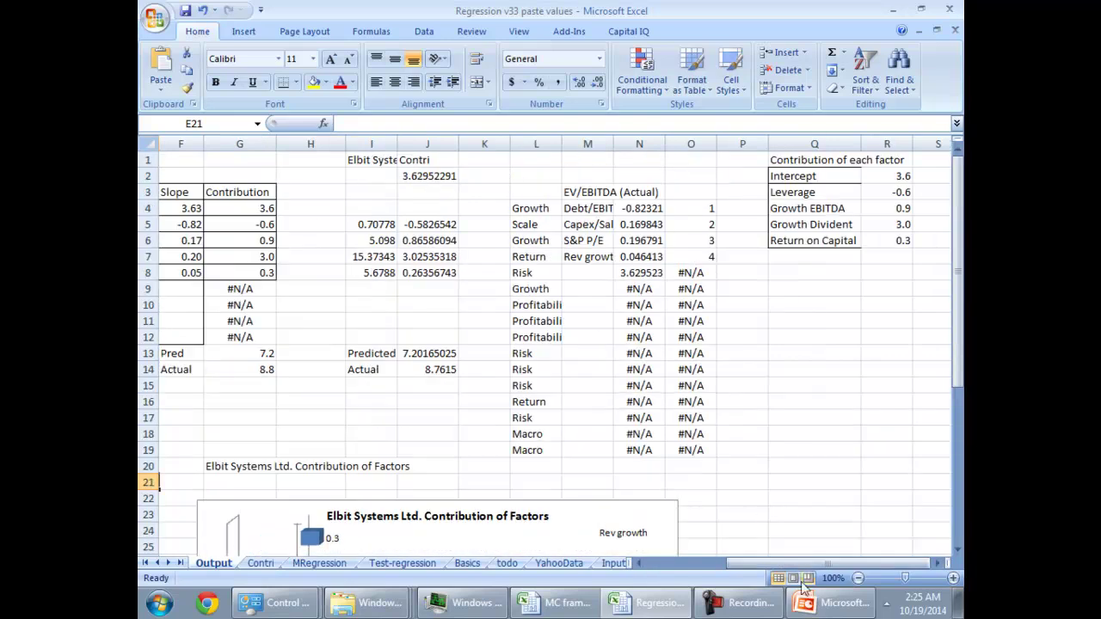
pyautogui.hscroll(-5, 784, 574)
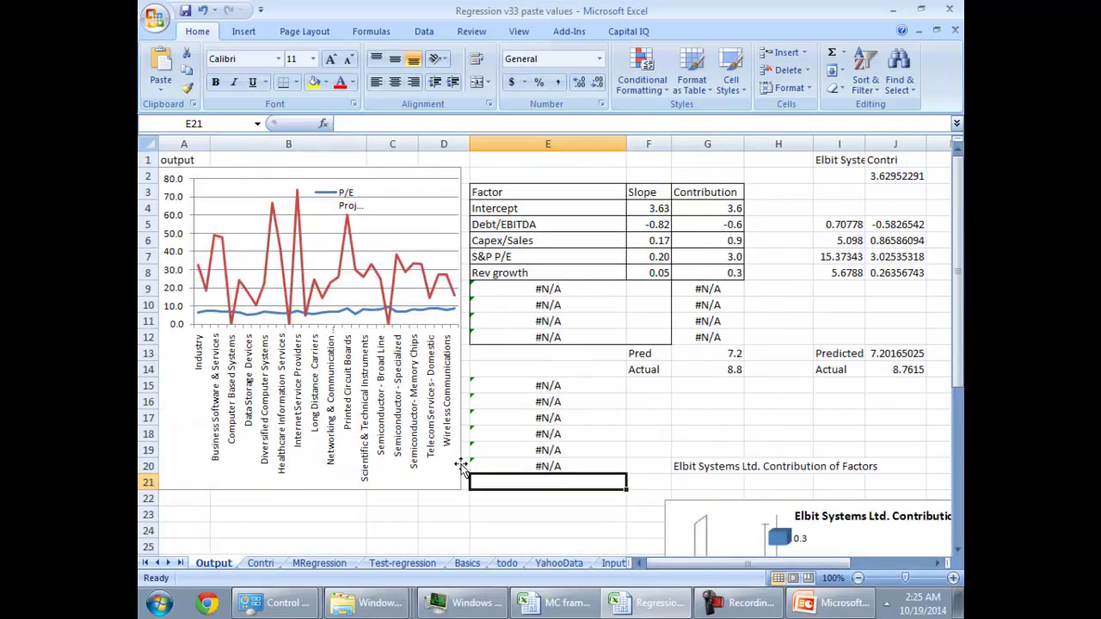
# Examine the Output sheet's slope and contribution table, Contribution of Factors chart and coefficient row in row 40.
pyautogui.scroll(-7, 458, 464)
pyautogui.scroll(7, 624, 499)
pyautogui.scroll(-9, 611, 453)
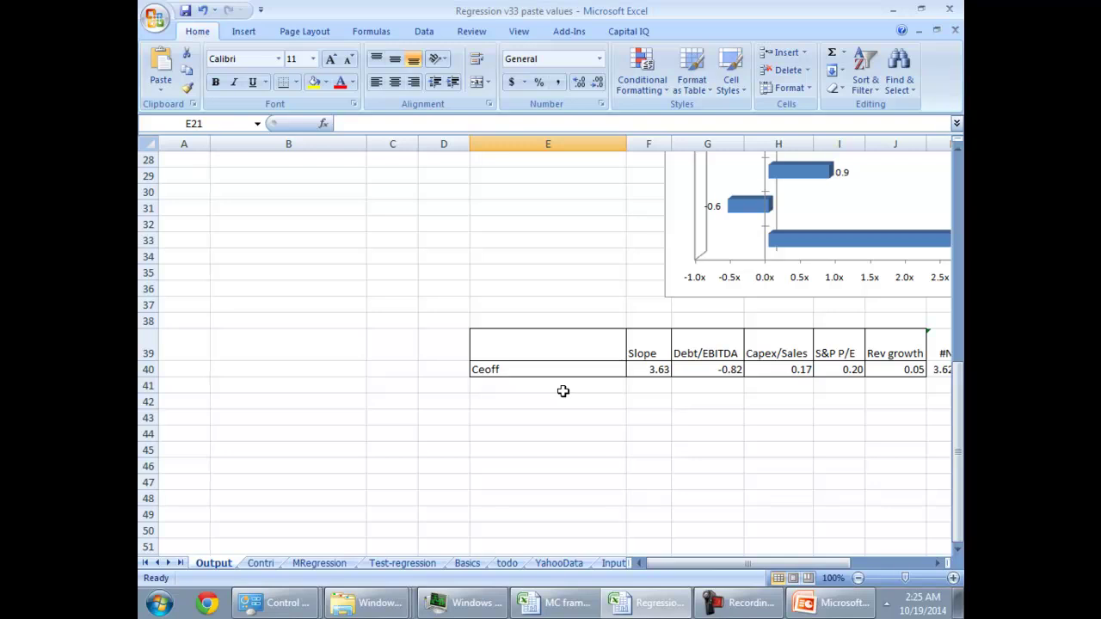
pyautogui.scroll(9, 562, 392)
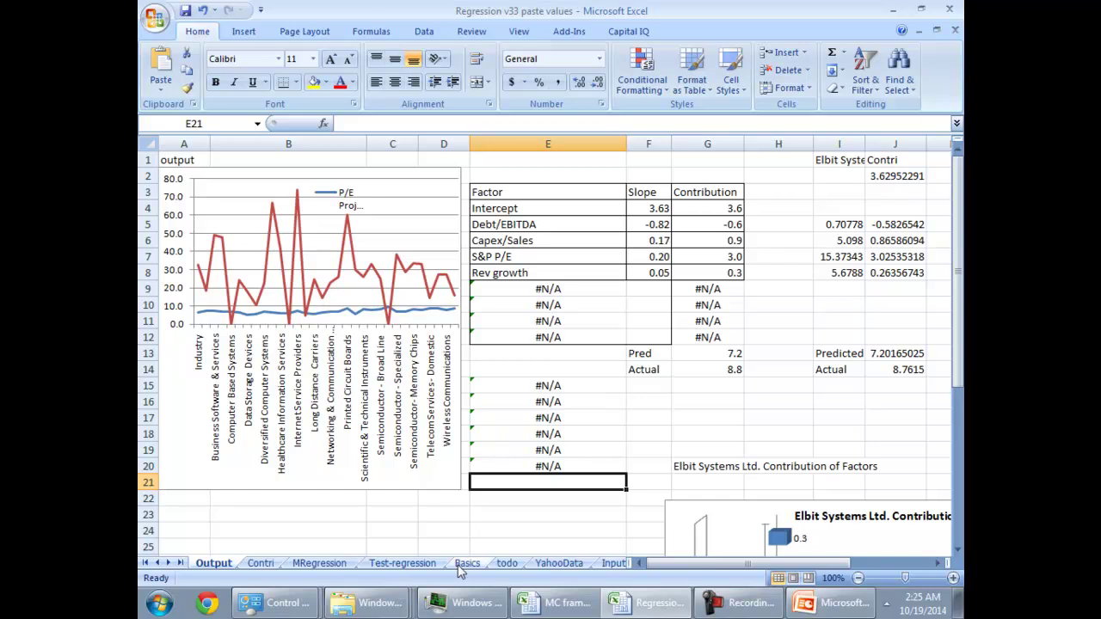
# Return to the start of the MRegression sheet and inspect the SUMPRODUCT array formula in B5.
pyautogui.click(389, 564)
pyautogui.click(340, 566)
pyautogui.scroll(8, 456, 458)
pyautogui.scroll(17, 456, 458)
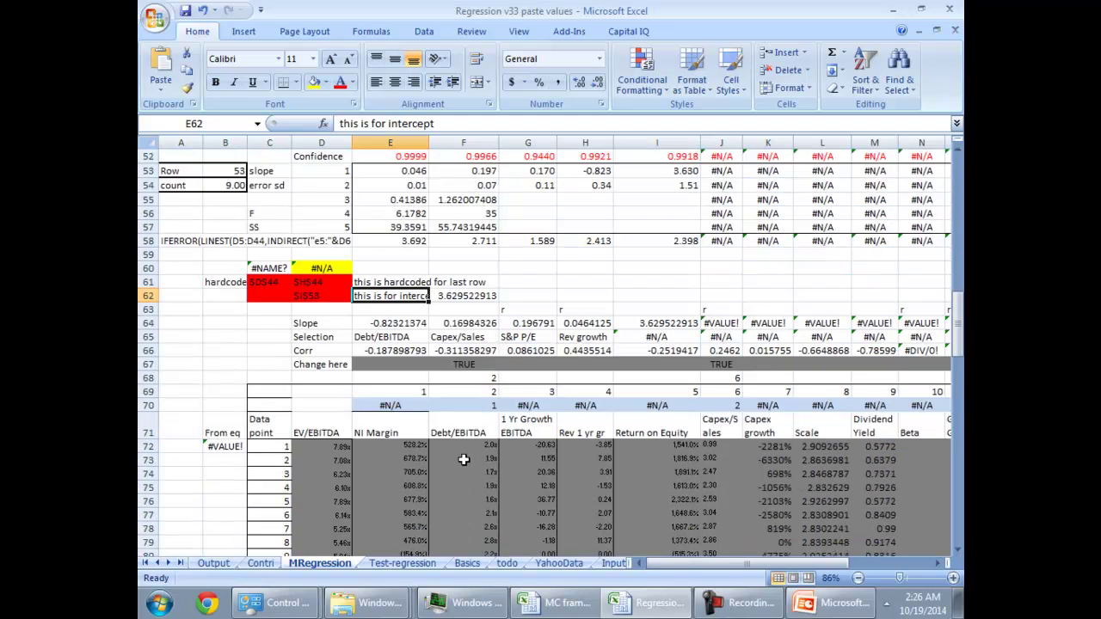
pyautogui.scroll(15, 467, 464)
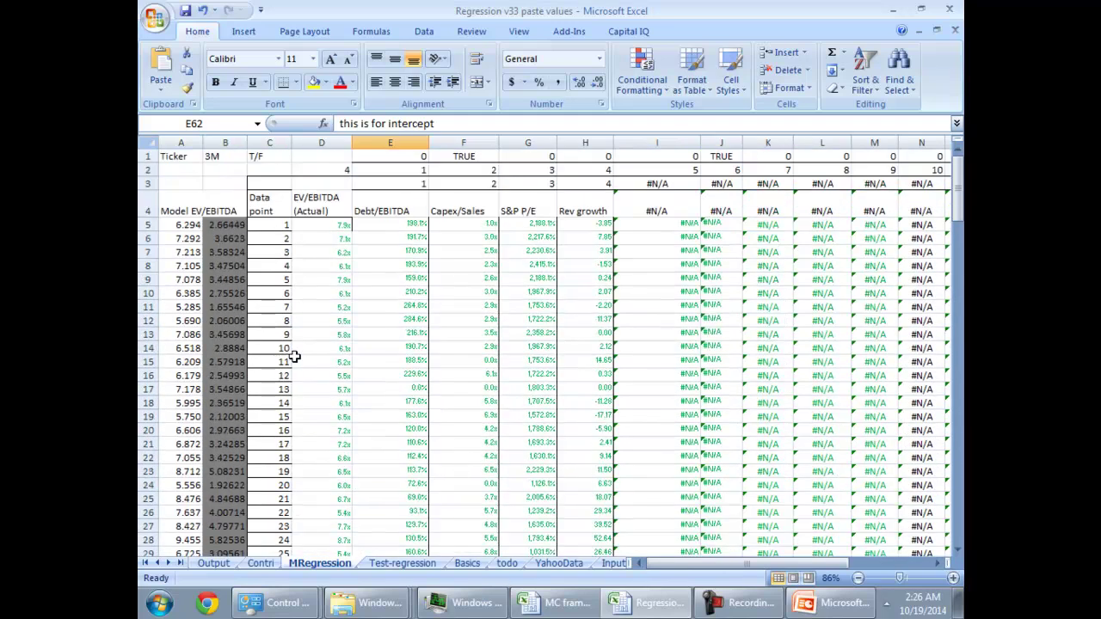
pyautogui.click(211, 215)
pyautogui.click(213, 223)
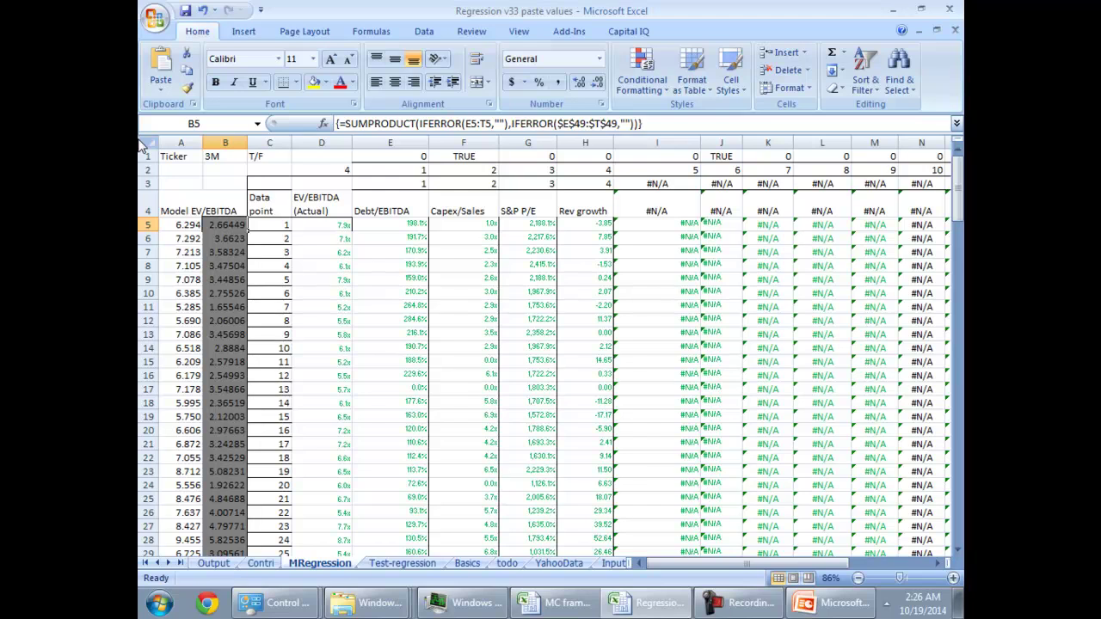
# Inspect the EV/EBITDA heading, the factor numbering rows, the HLOOKUP formula in G5 and the slope rows below.
pyautogui.press('Up')
pyautogui.press('Right')
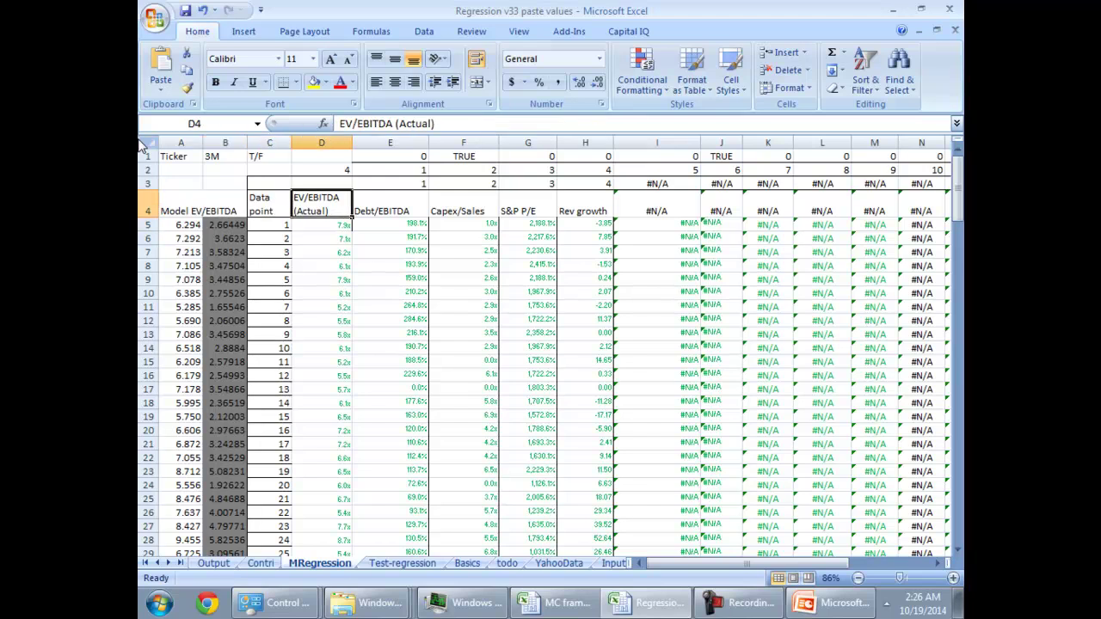
pyautogui.press('Right')
pyautogui.press('Right')
pyautogui.press('Up')
pyautogui.press('Up')
pyautogui.press('Down')
pyautogui.press('Right')
pyautogui.press('Right')
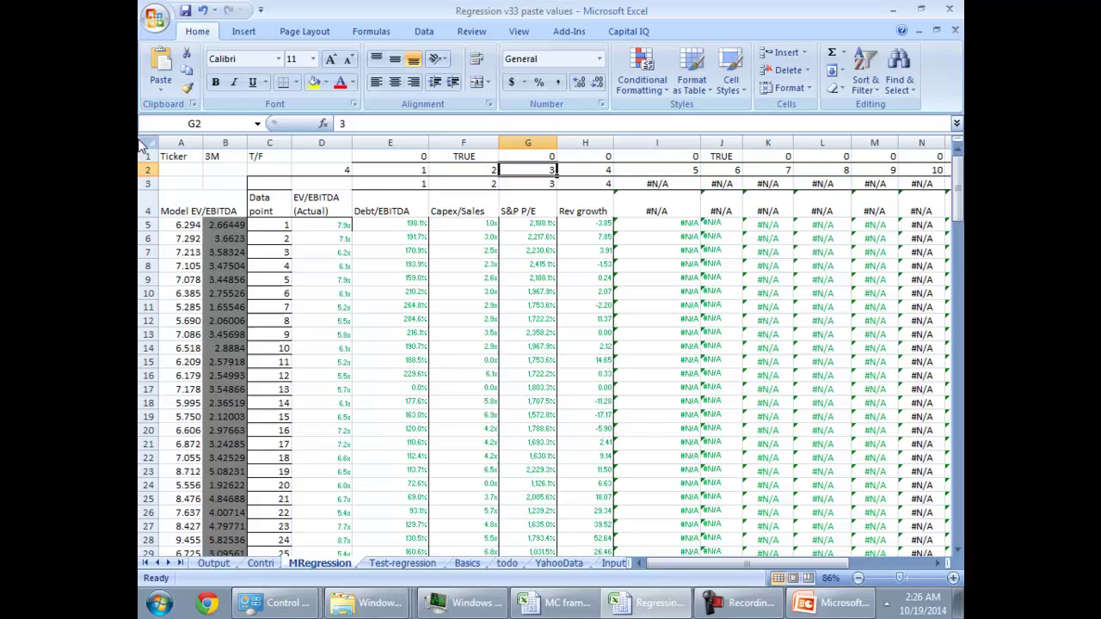
pyautogui.press('Down')
pyautogui.press('Down')
pyautogui.scroll(-7, 189, 190)
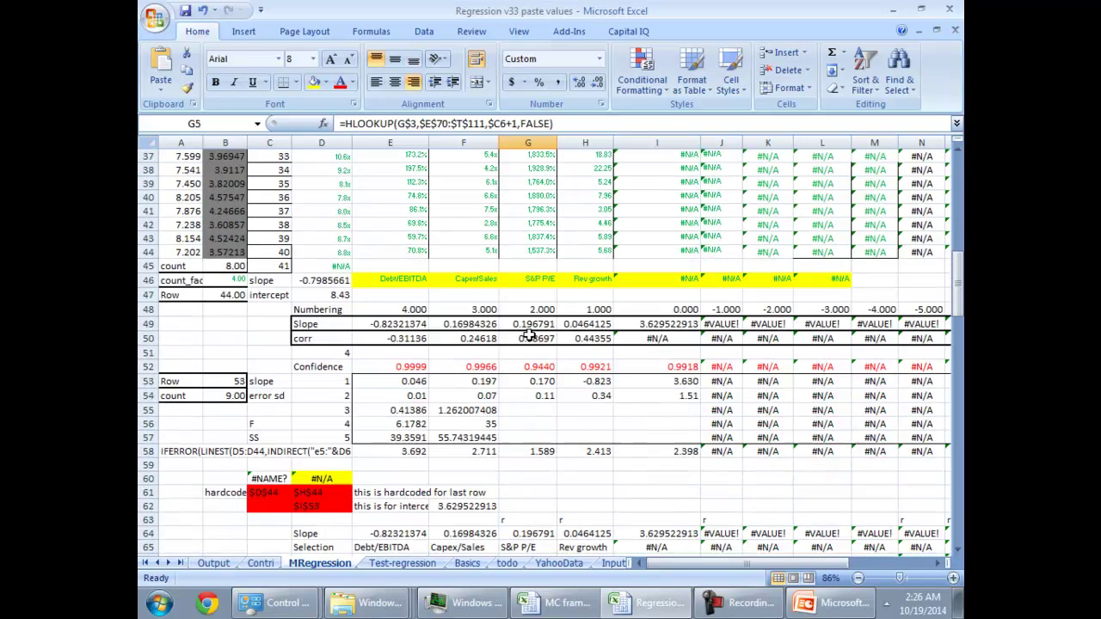
pyautogui.scroll(3, 532, 326)
pyautogui.scroll(4, 532, 327)
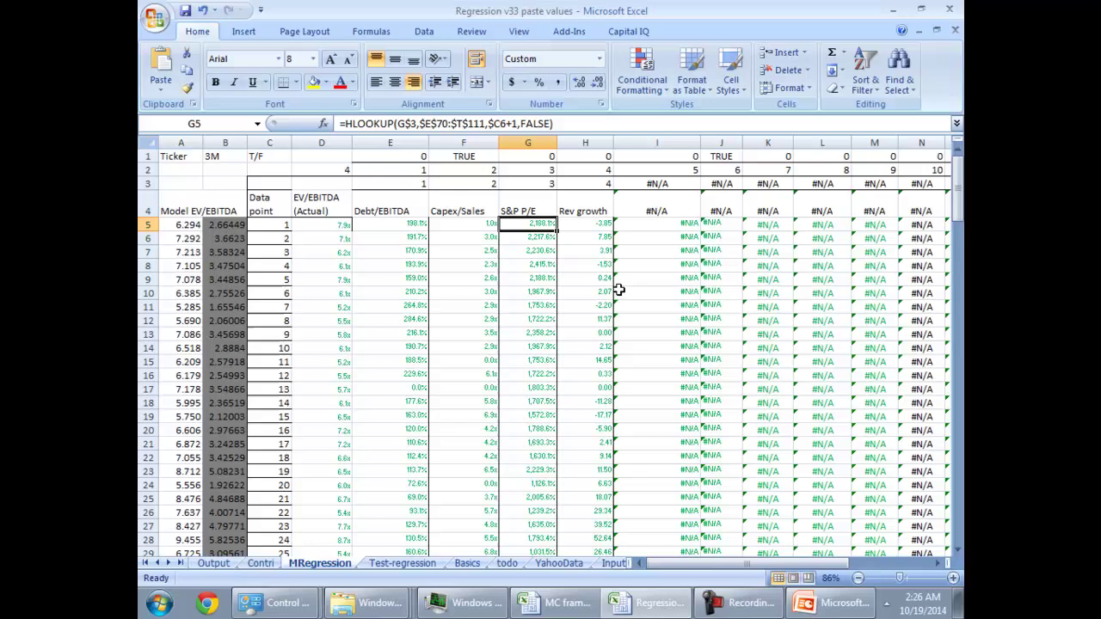
# Inspect the SUMPRODUCT formulas in B6 and B36 of the model EV/EBITDA calculation.
pyautogui.click(168, 239)
pyautogui.press('Right')
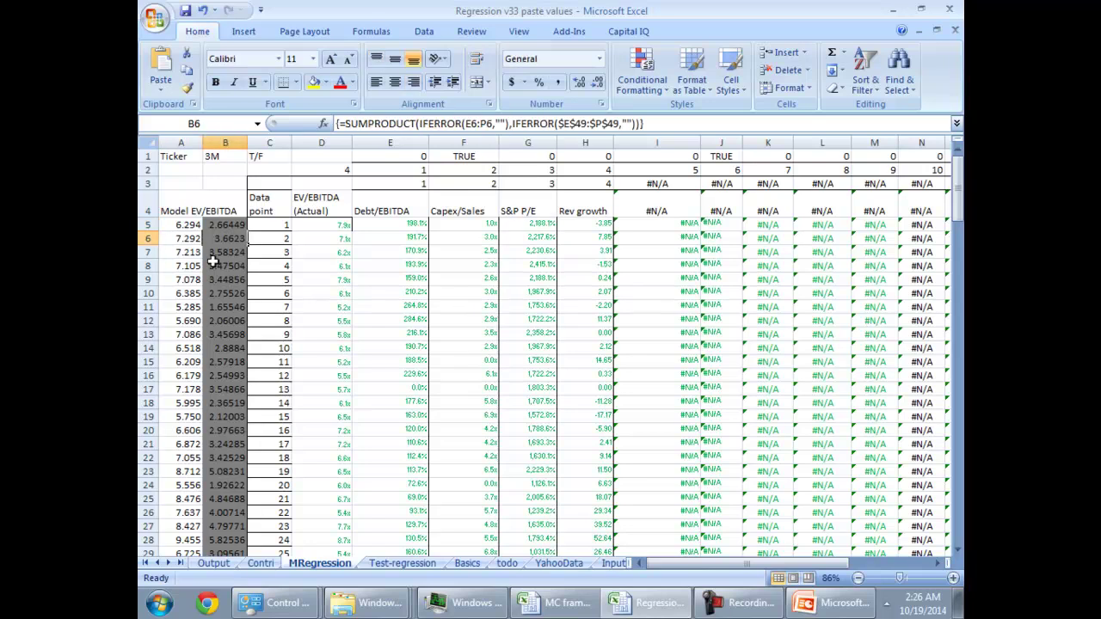
pyautogui.scroll(-8, 215, 258)
pyautogui.click(254, 294)
pyautogui.click(239, 309)
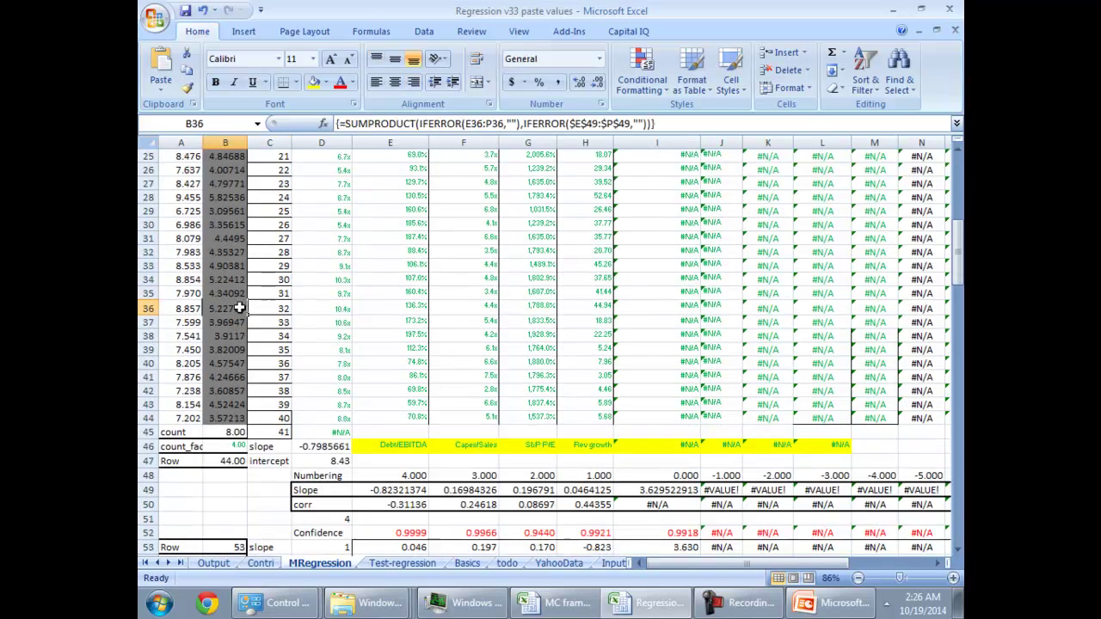
pyautogui.scroll(8, 250, 365)
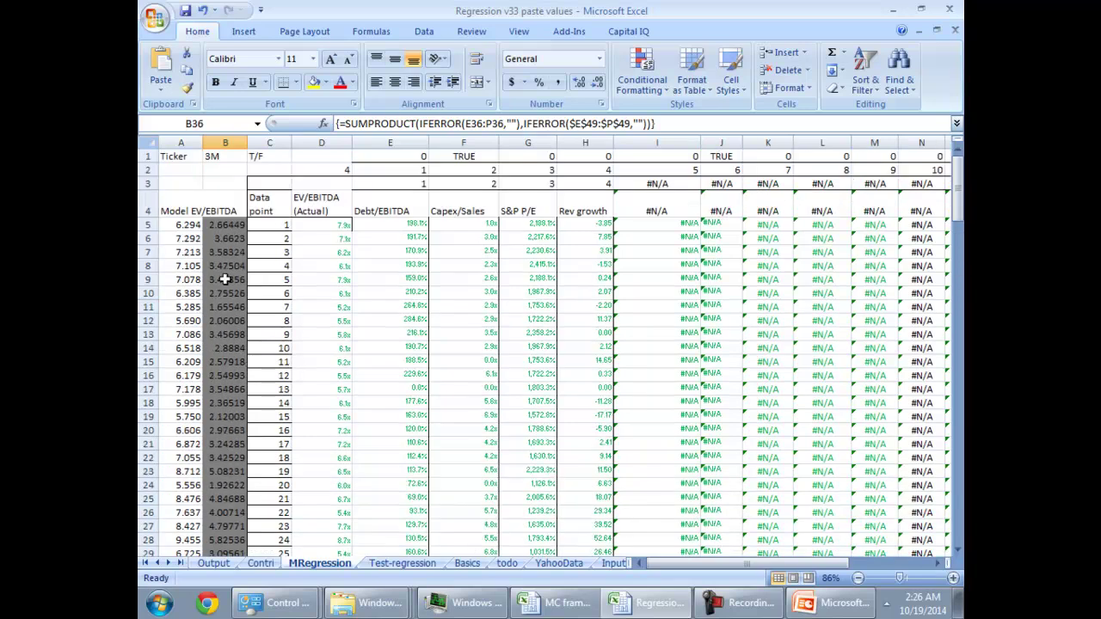
# Inspect the prediction formula in A6 on the Contri sheet and look through its factor contributions.
pyautogui.click(260, 562)
pyautogui.click(202, 257)
pyautogui.scroll(-8, 255, 290)
pyautogui.scroll(7, 278, 287)
pyautogui.scroll(1, 364, 273)
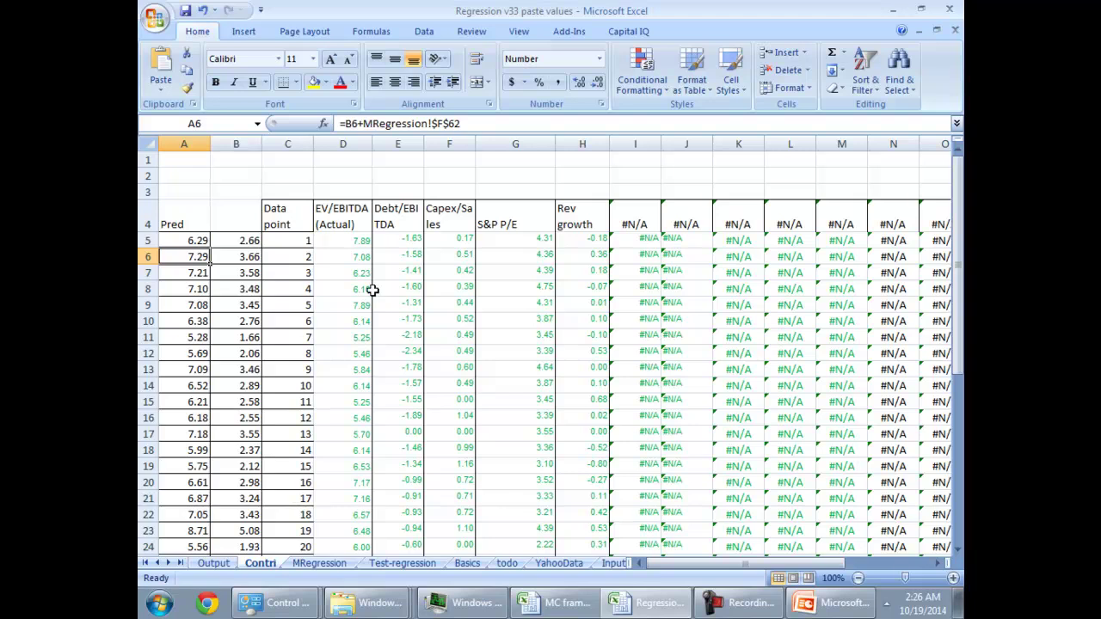
# View the slope, correlation and TRUE-flag selection rows above the raw factor data on MRegression.
pyautogui.click(318, 564)
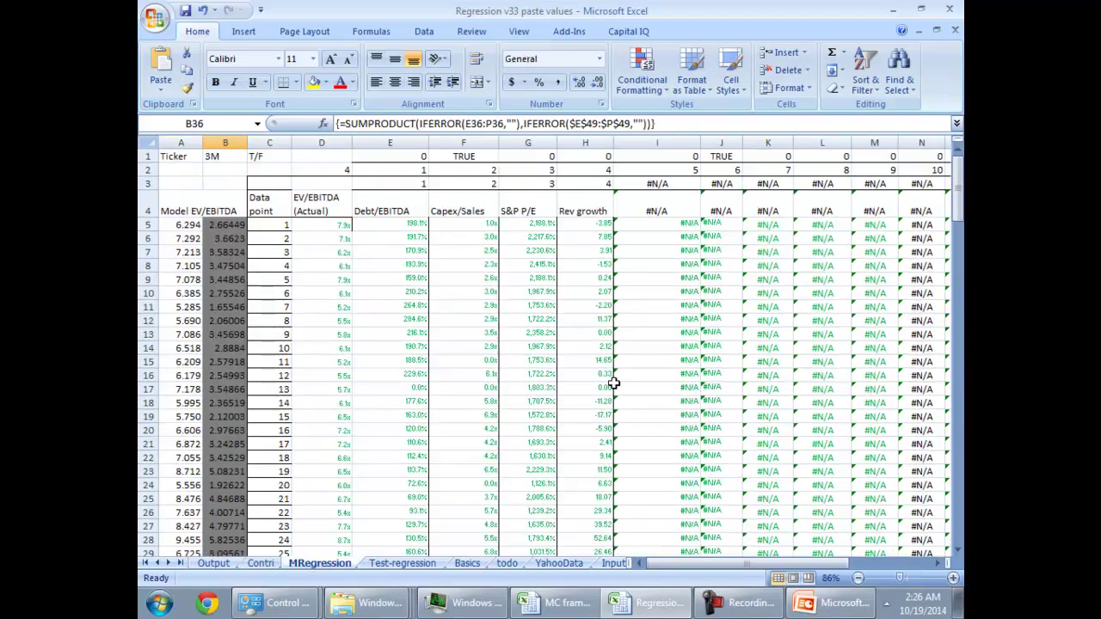
pyautogui.scroll(-5, 613, 383)
pyautogui.scroll(-8, 613, 383)
pyautogui.scroll(-1, 614, 383)
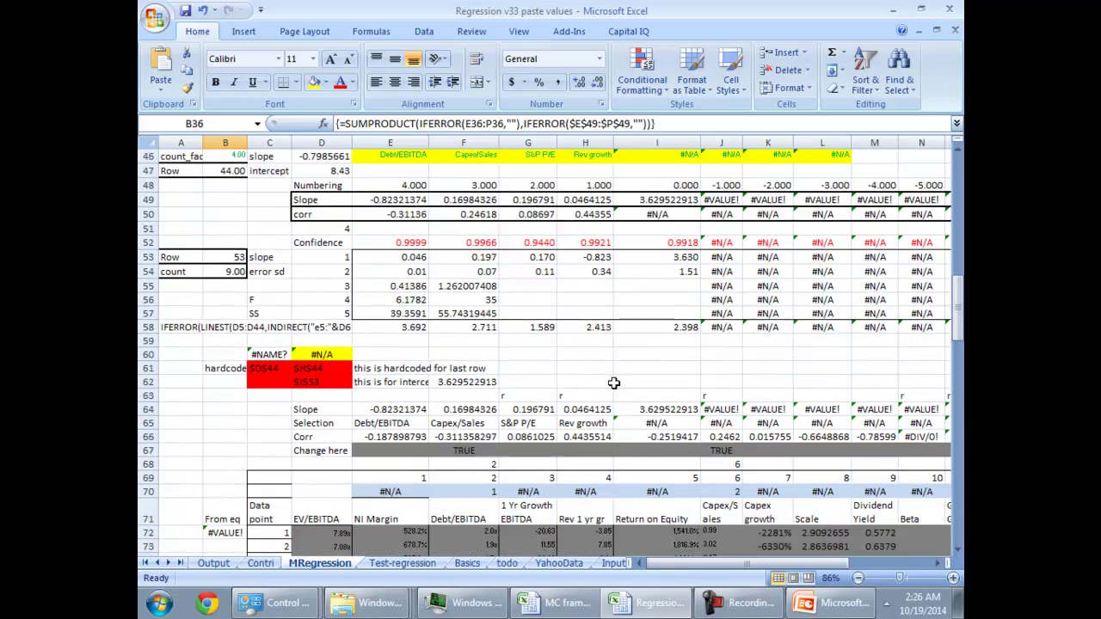
pyautogui.scroll(-4, 613, 383)
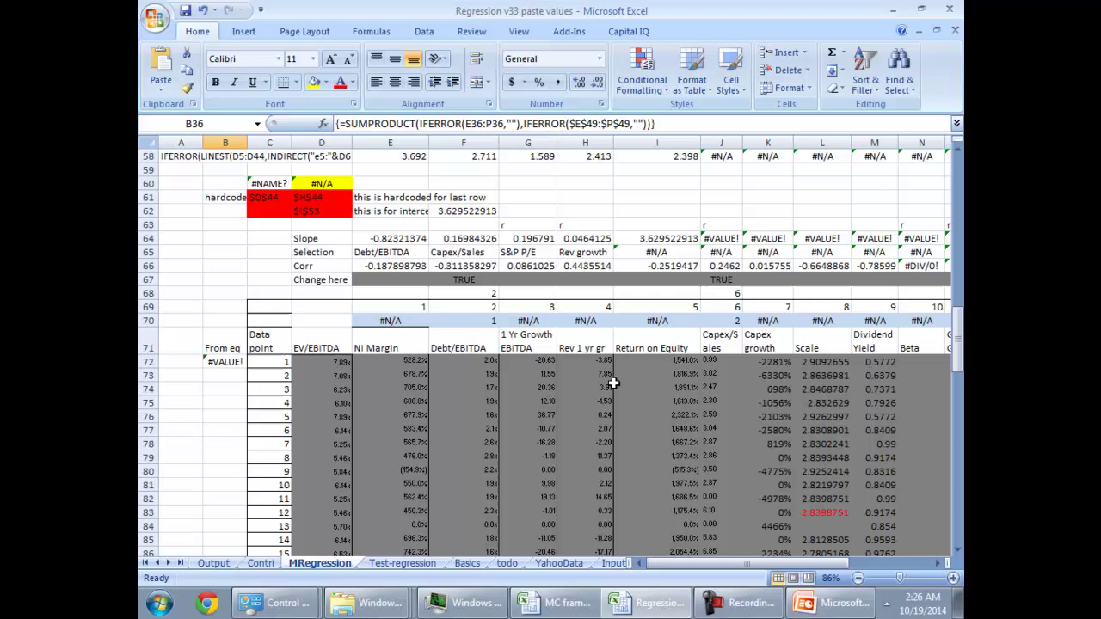
# Examine the raw factor data in row 72 of MRegression, from Debt/EBITDA across to Rev growth.
pyautogui.click(486, 363)
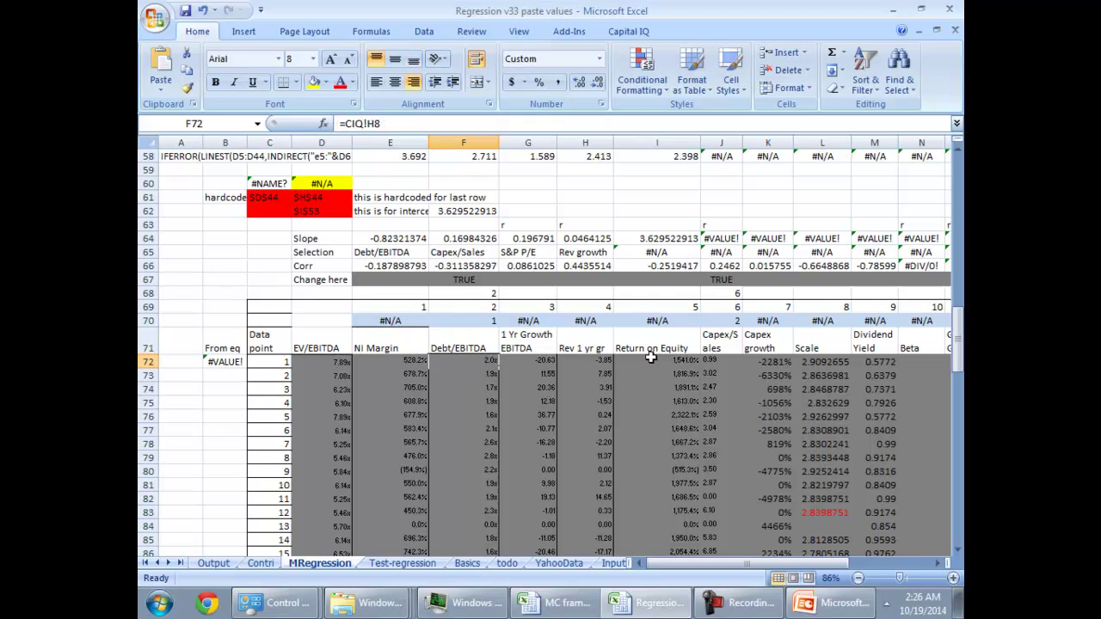
pyautogui.press('Right')
pyautogui.press('Right')
pyautogui.press('Right')
pyautogui.press('Right')
pyautogui.press('Right')
pyautogui.press('Right')
pyautogui.press('Right')
pyautogui.press('Right')
pyautogui.press('Right')
pyautogui.press('Right')
pyautogui.press('Right')
pyautogui.press('Right')
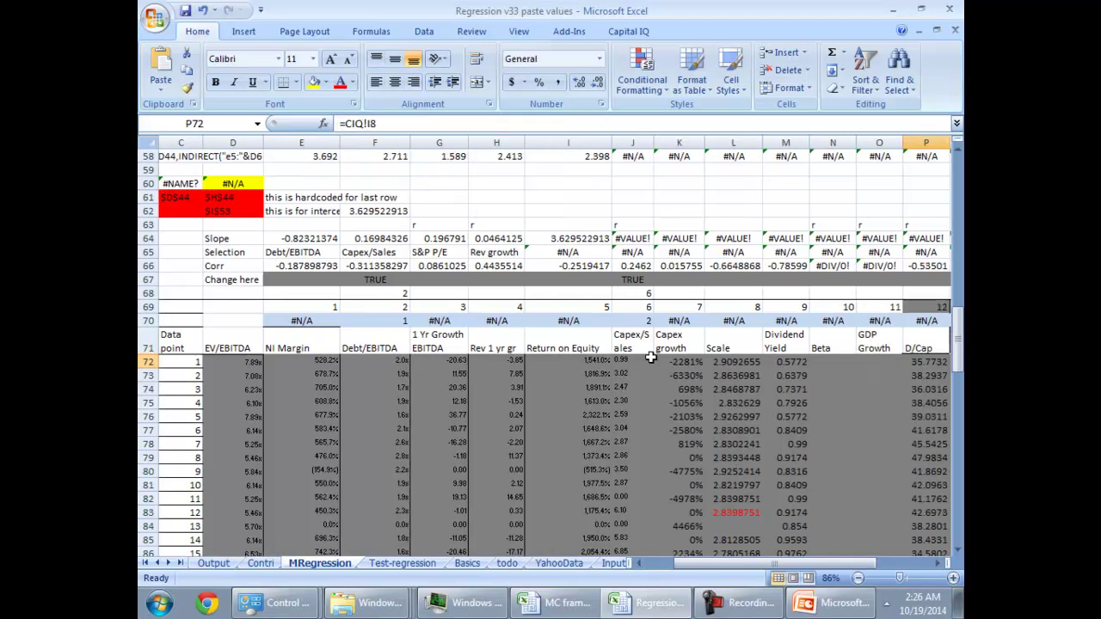
pyautogui.press('Right')
pyautogui.press('Right')
pyautogui.press('Right')
pyautogui.press('Right')
pyautogui.press('Left')
pyautogui.press('Left')
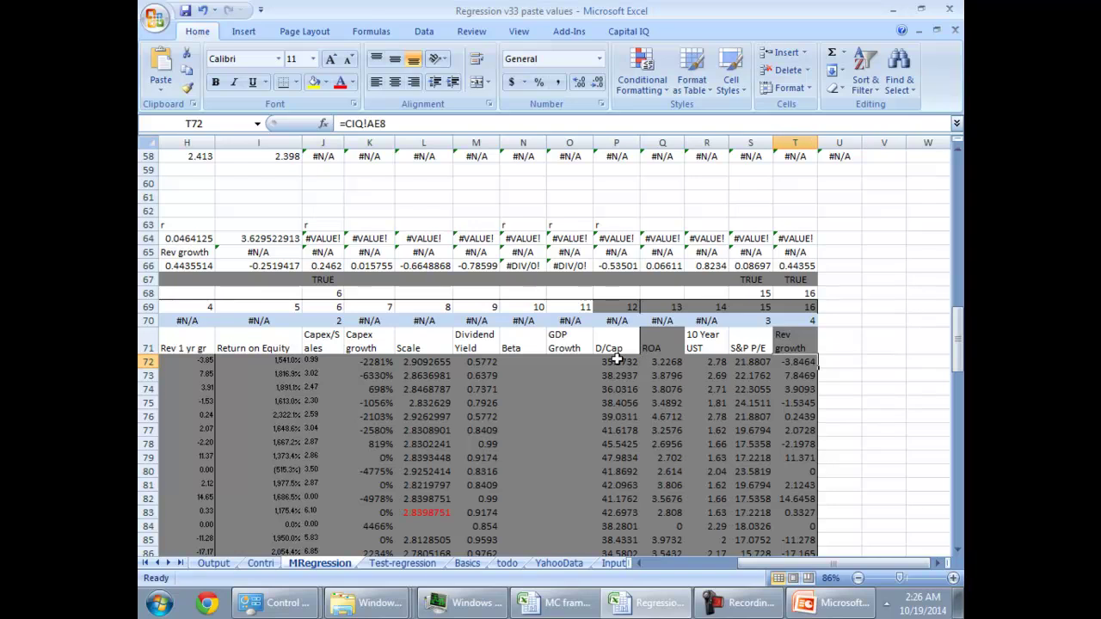
# View the Test-regression sheet and look across the industry columns of the YahooData sheet.
pyautogui.click(401, 563)
pyautogui.scroll(6, 459, 435)
pyautogui.click(534, 566)
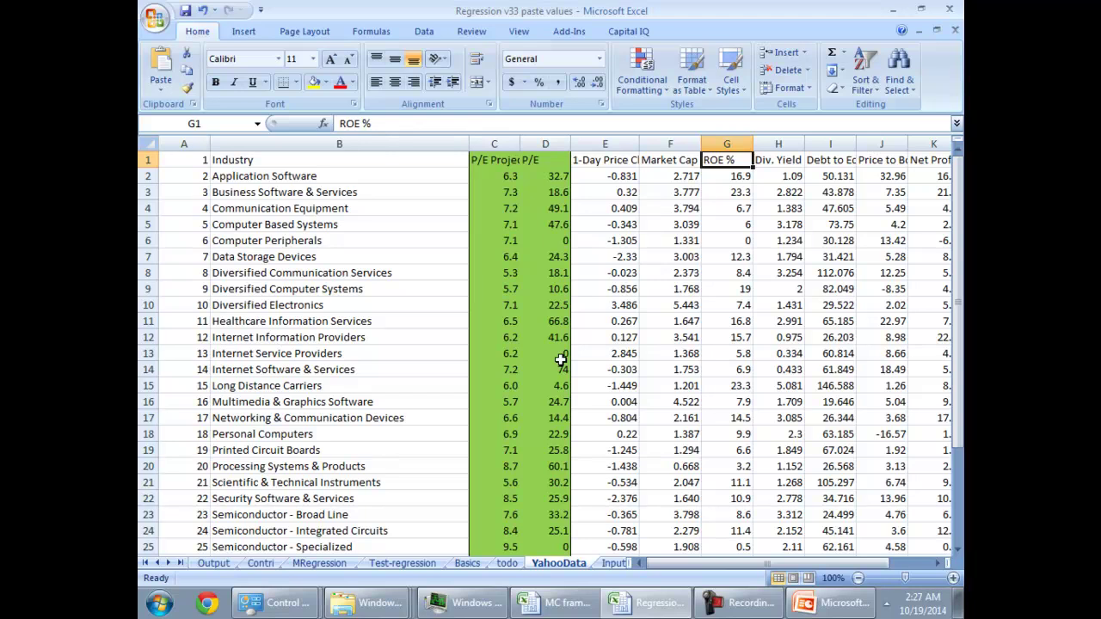
pyautogui.press('Right')
pyautogui.press('Right')
pyautogui.press('Right')
pyautogui.press('Right')
pyautogui.press('Right')
pyautogui.press('Right')
pyautogui.press('Right')
pyautogui.press('Right')
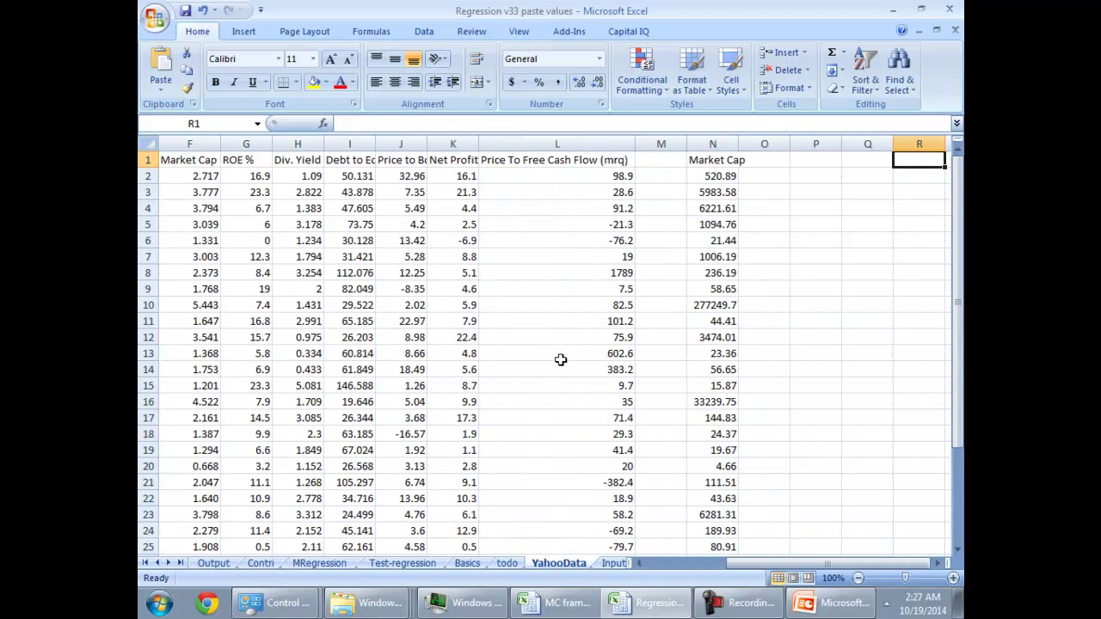
# Switch to the QCF Paper presentation in PowerPoint, look through its slides and open the Contributions in Sectors slide.
pyautogui.click(830, 602)
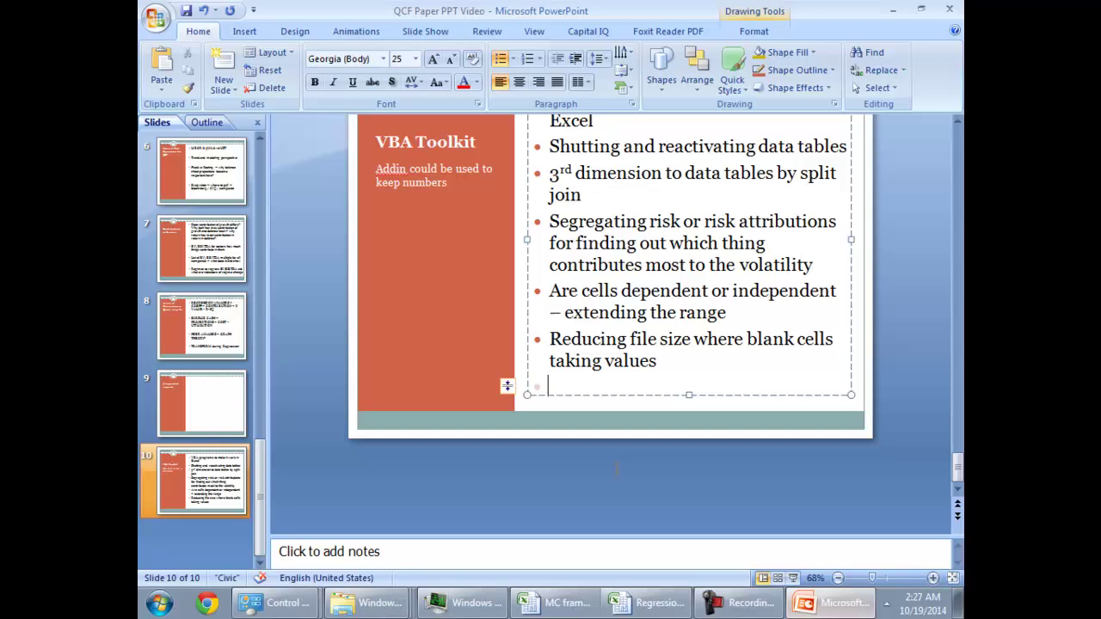
pyautogui.scroll(1, 606, 417)
pyautogui.click(225, 348)
pyautogui.press('Up')
pyautogui.press('Up')
pyautogui.press('Up')
pyautogui.press('Up')
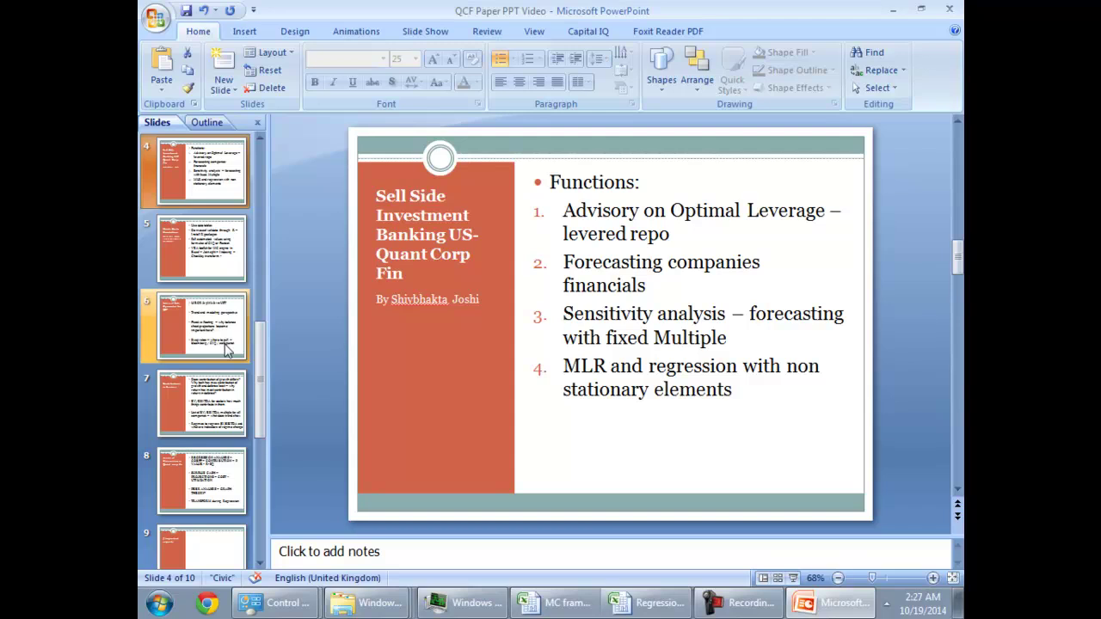
pyautogui.press('Up')
pyautogui.press('Up')
pyautogui.press('Up')
pyautogui.click(228, 348)
pyautogui.press('Down')
pyautogui.press('Down')
pyautogui.press('Down')
pyautogui.press('Down')
pyautogui.press('Down')
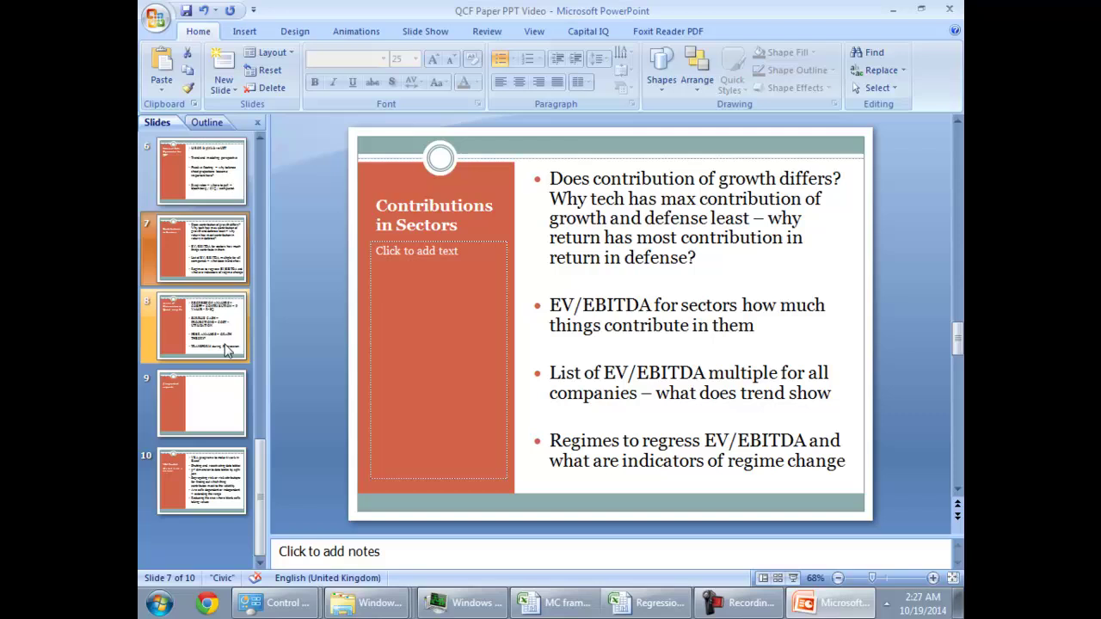
pyautogui.press('Down')
pyautogui.press('Down')
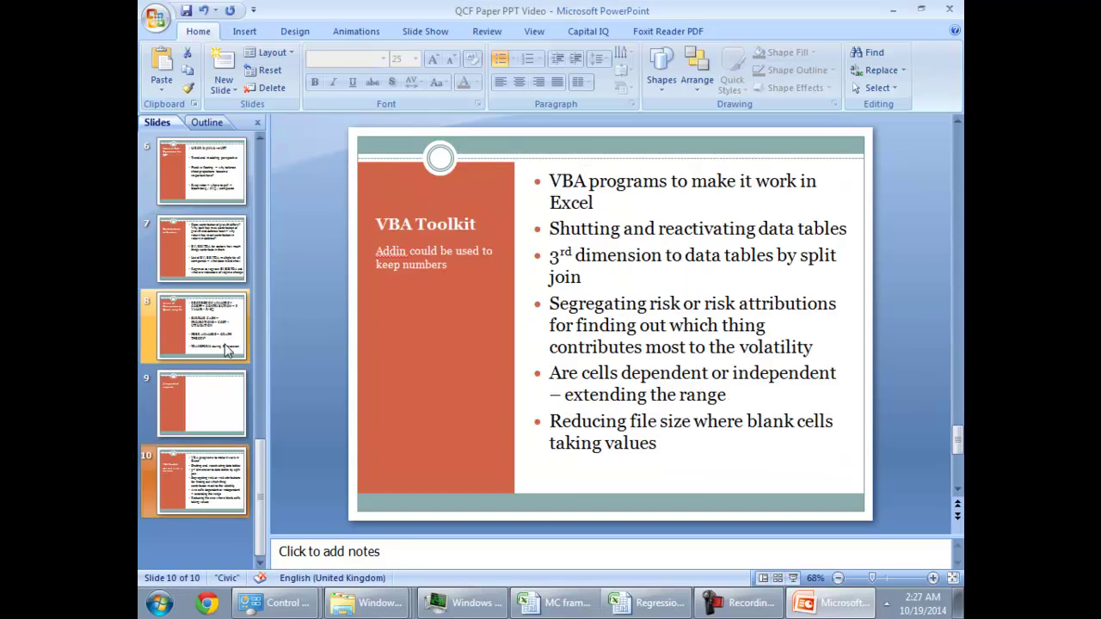
pyautogui.press('Up')
pyautogui.press('Up')
pyautogui.press('Up')
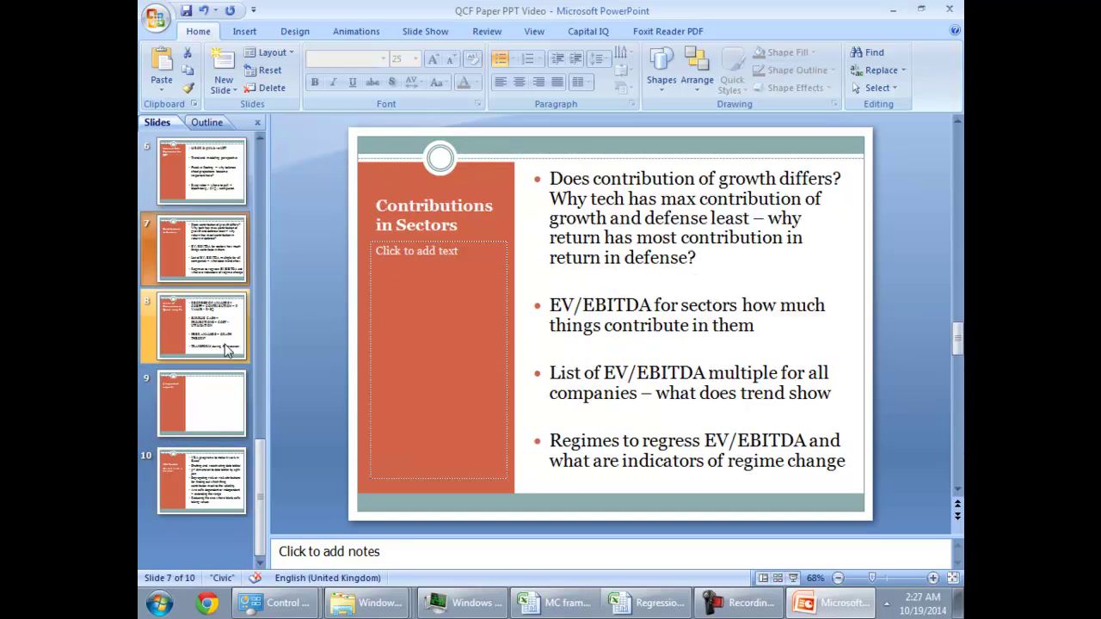
# Split the first bullet after "Does contribution of growth differs?" and start a new bullet below "return in defense?".
pyautogui.click(839, 178)
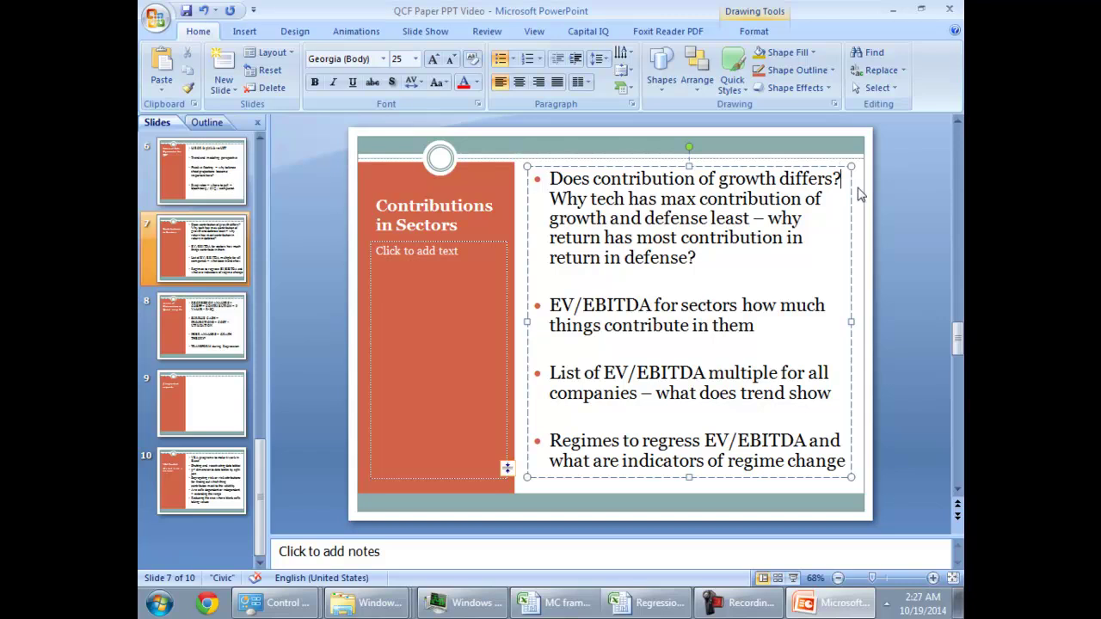
pyautogui.press('Return')
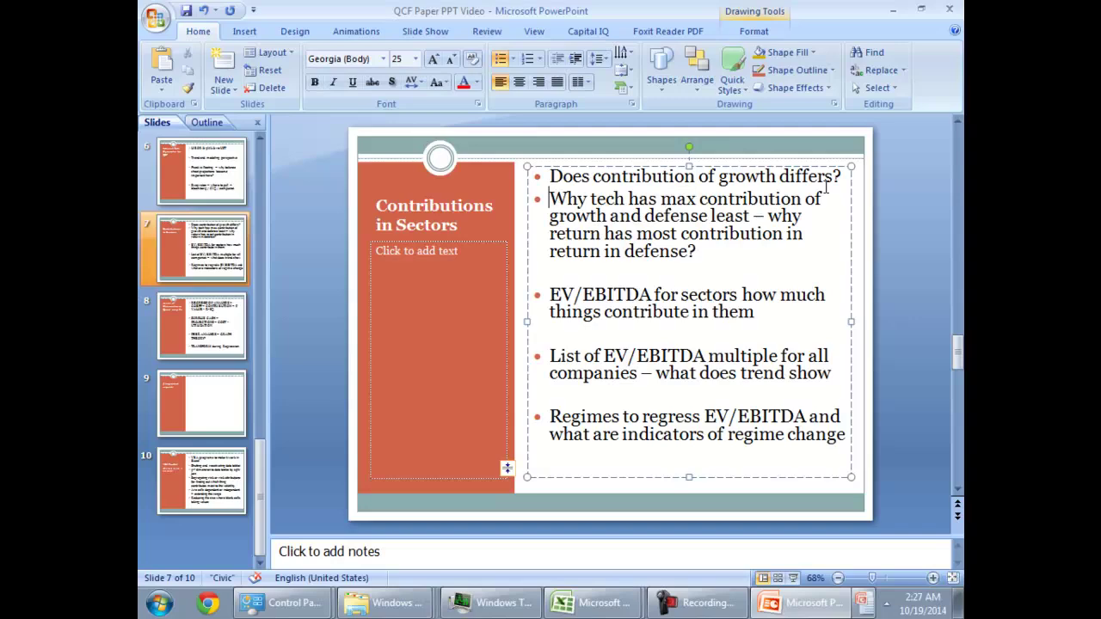
pyautogui.click(742, 253)
pyautogui.press('Return')
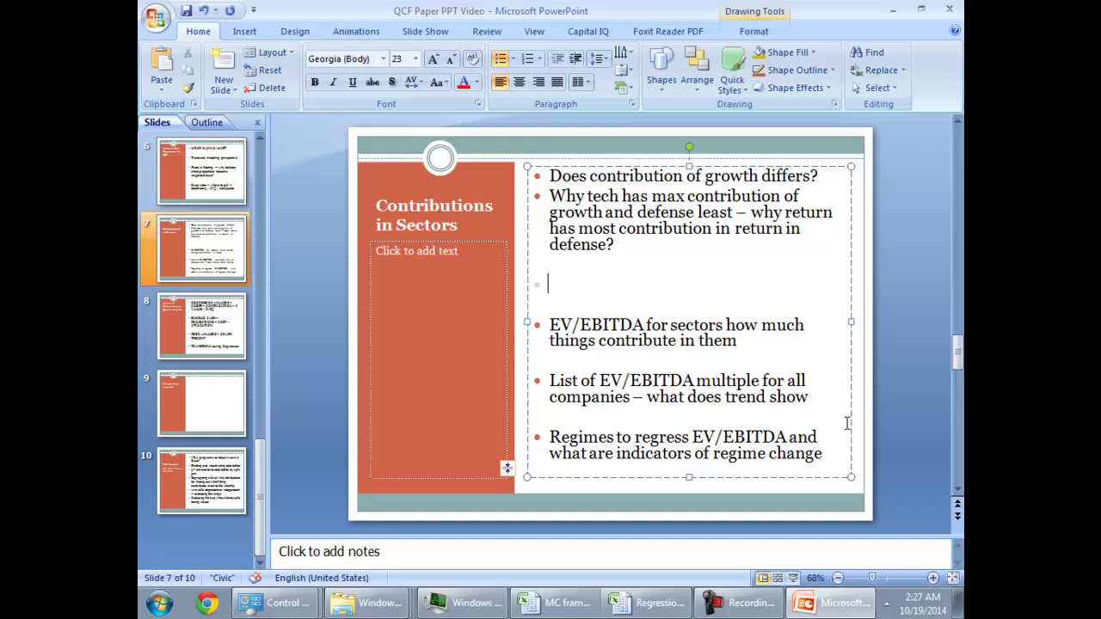
pyautogui.click(670, 609)
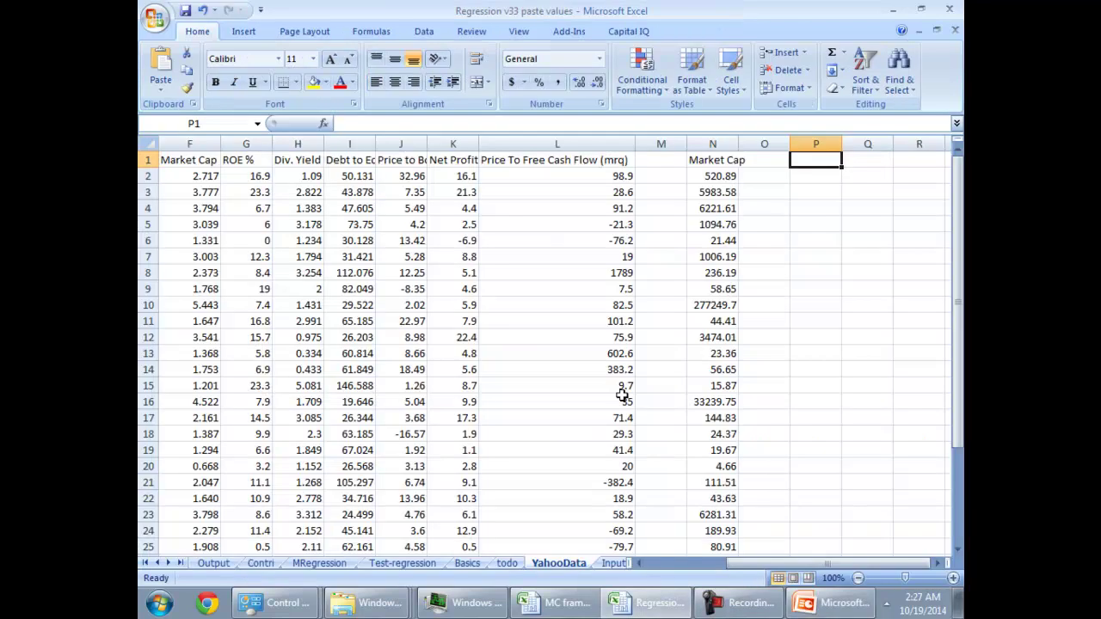
pyautogui.hotkey('alt', 'Tab')
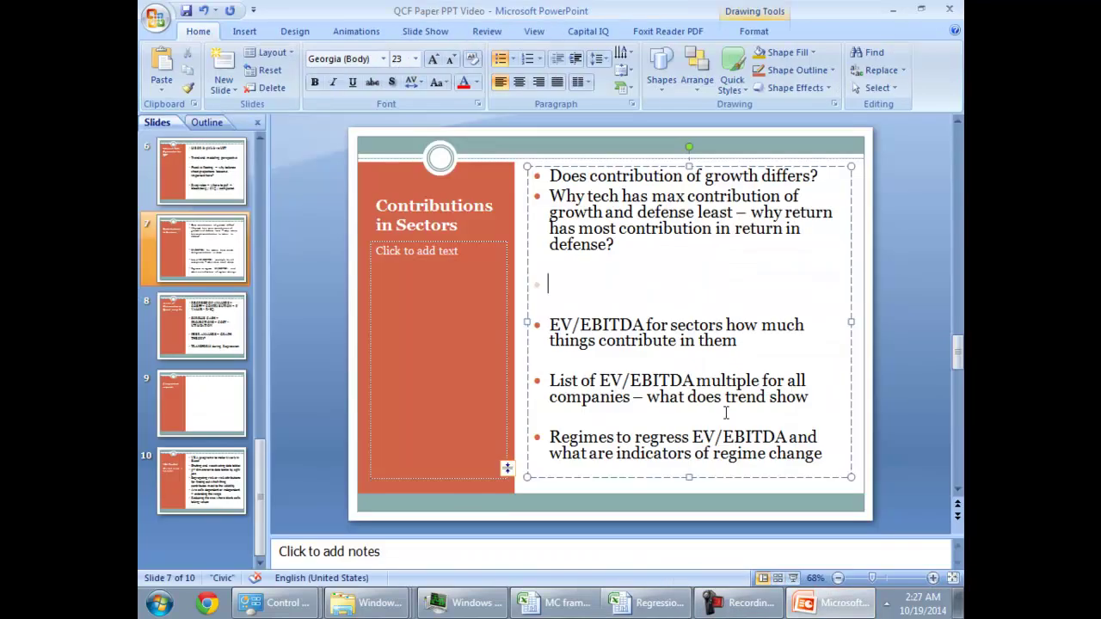
# Write the new bullet as "100 factors group - use the right group – macro group – return policy – leverage".
pyautogui.write('100 factors goup')
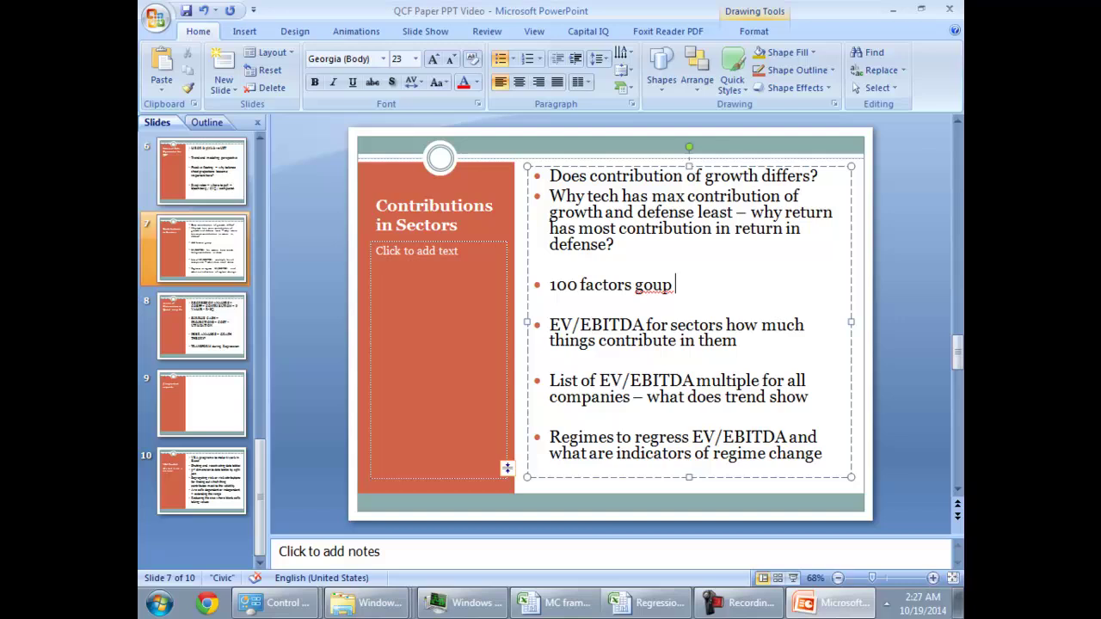
pyautogui.press('BackSpace')
pyautogui.press('BackSpace')
pyautogui.press('BackSpace')
pyautogui.write('roun and')
pyautogui.press('BackSpace')
pyautogui.press('BackSpace')
pyautogui.press('BackSpace')
pyautogui.press('BackSpace')
pyautogui.press('BackSpace')
pyautogui.write('p -')
pyautogui.press('BackSpace')
pyautogui.write('- use the right group')
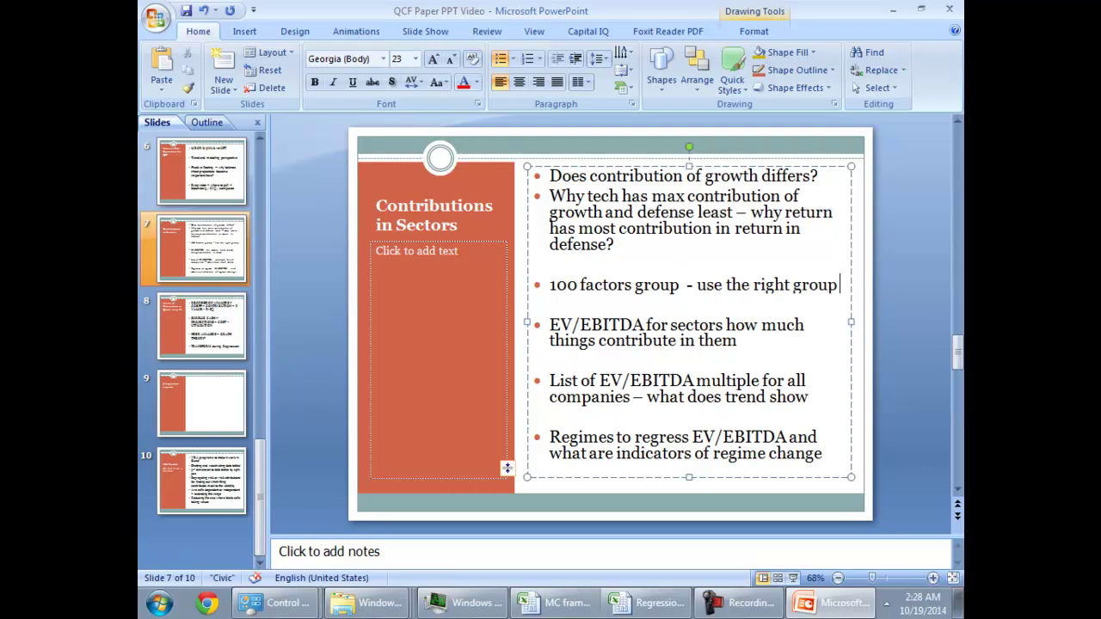
pyautogui.write(' - macro group - return policy - leverage -')
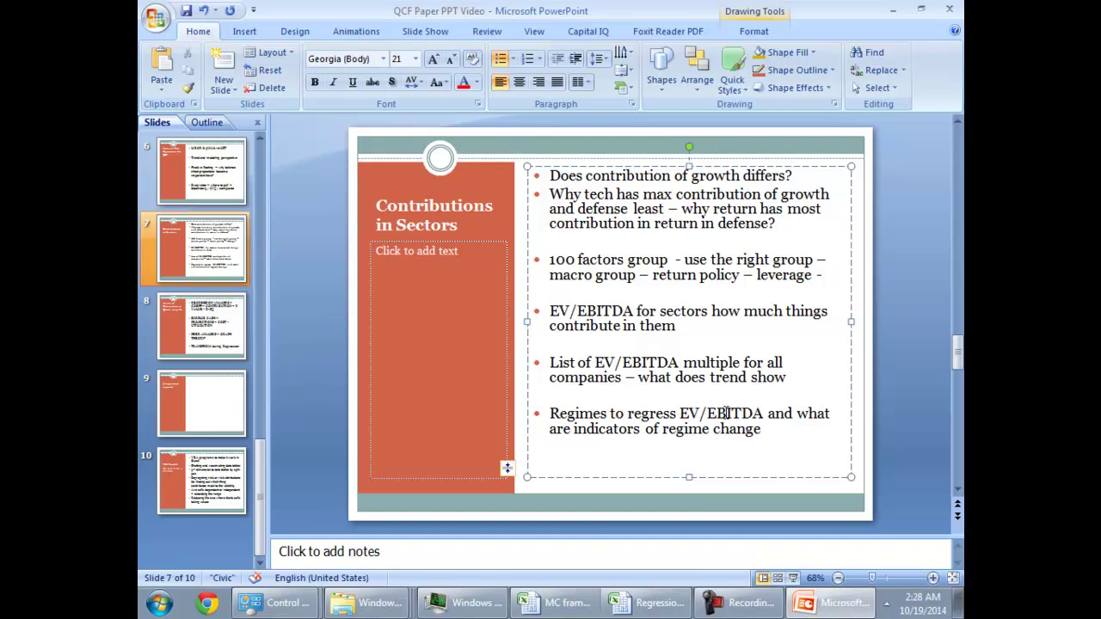
pyautogui.press('BackSpace')
pyautogui.press('BackSpace')
# Add a separate bullet below it reading "NTM LTM numbers – we would use the NTM".
pyautogui.press('Return')
pyautogui.press('Return')
pyautogui.write('NTM LTM numbers -')
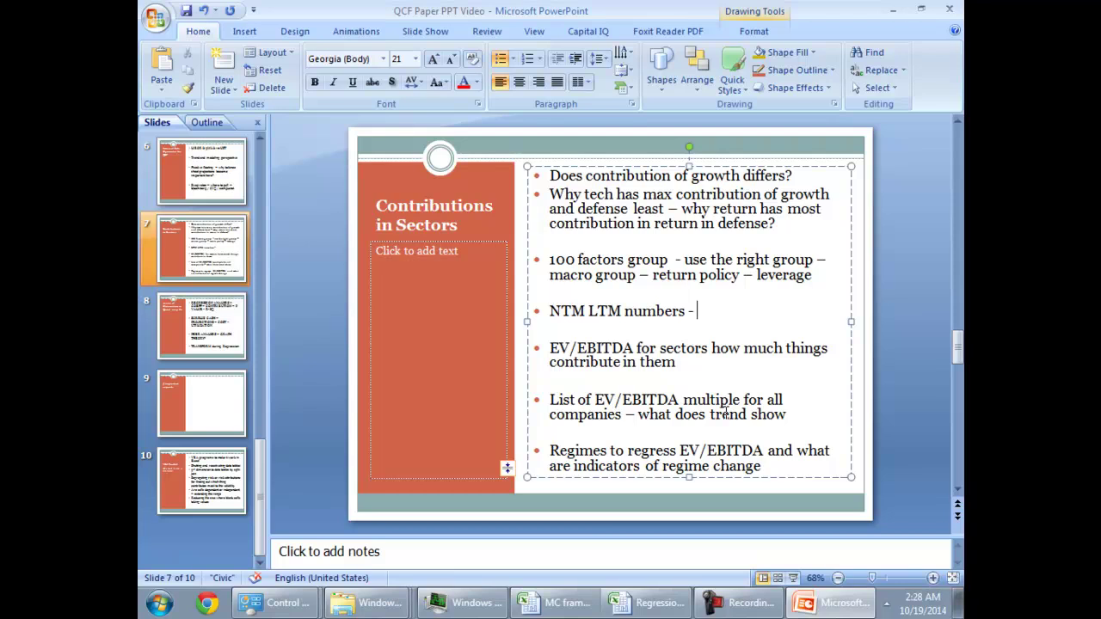
pyautogui.write('we would use the NT')
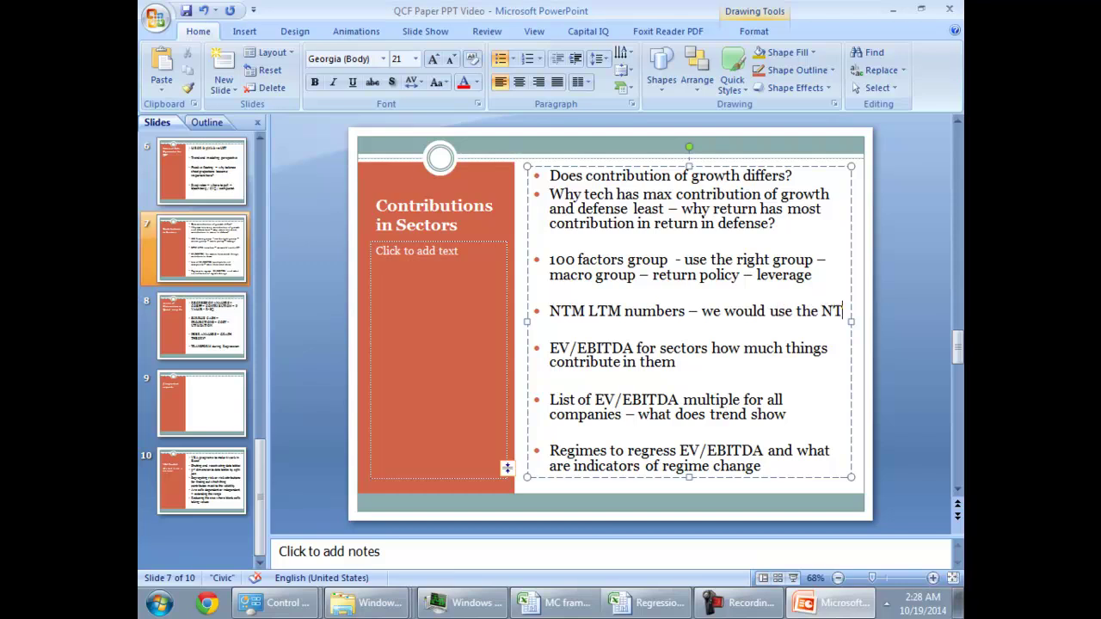
pyautogui.write('M')
pyautogui.click(732, 437)
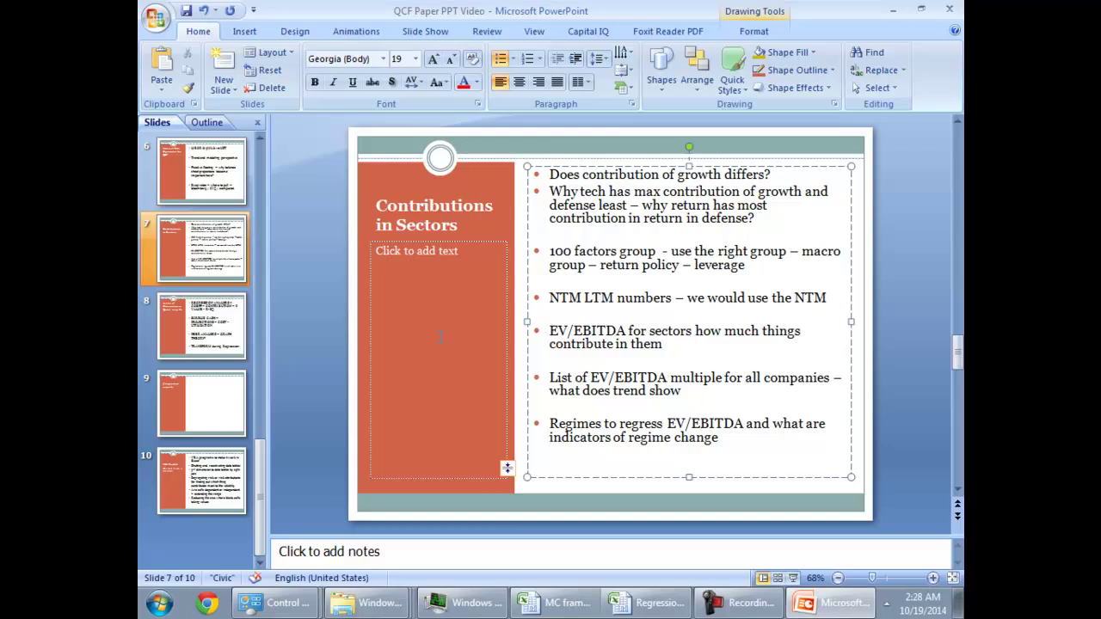
pyautogui.click(429, 288)
pyautogui.click(536, 300)
pyautogui.click(439, 296)
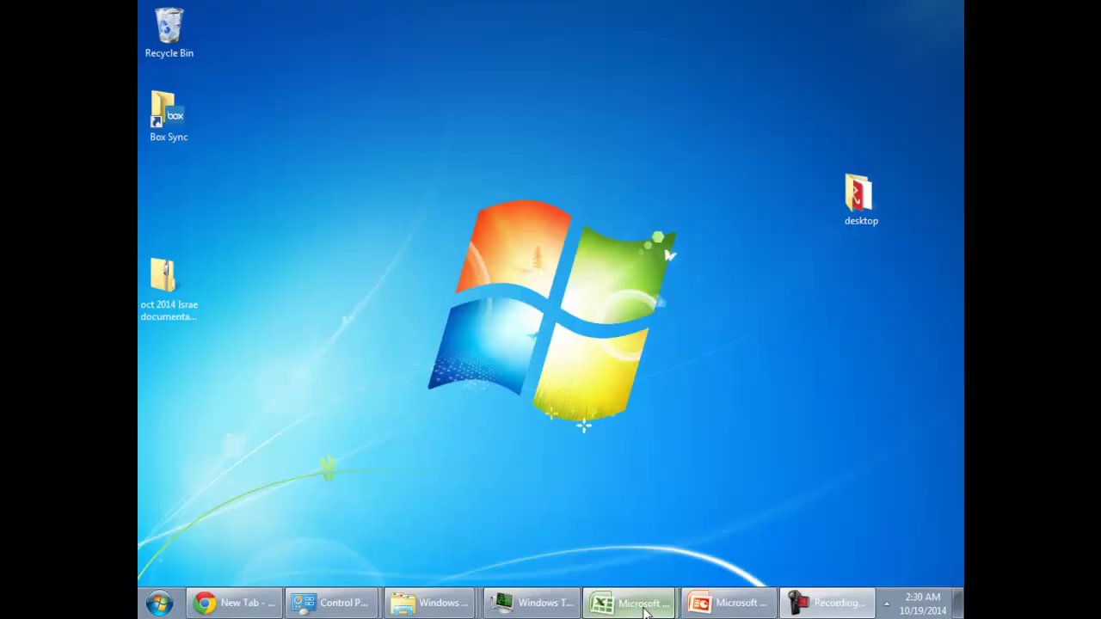
# Switch to the MC framework workbook in Excel and review its References and todo sheets.
pyautogui.click(630, 603)
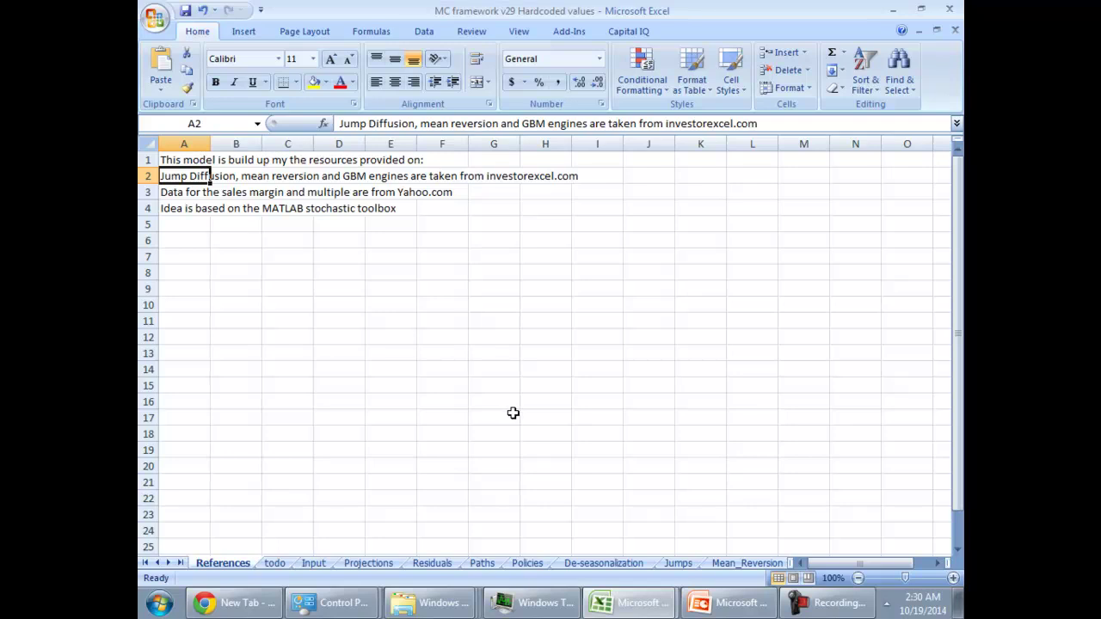
pyautogui.click(276, 563)
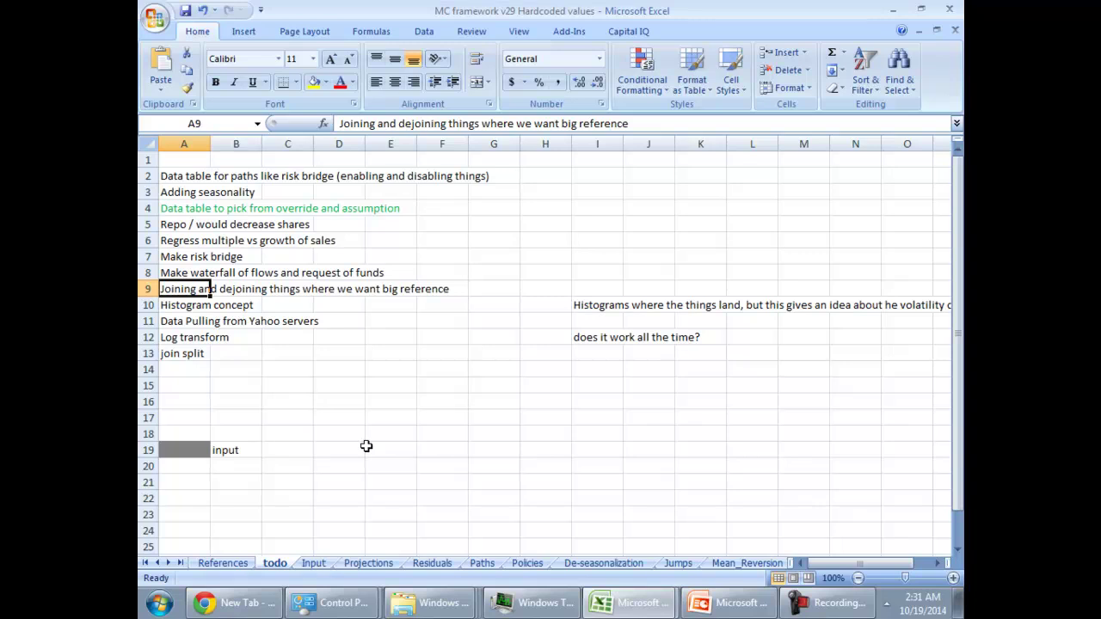
pyautogui.press('Down')
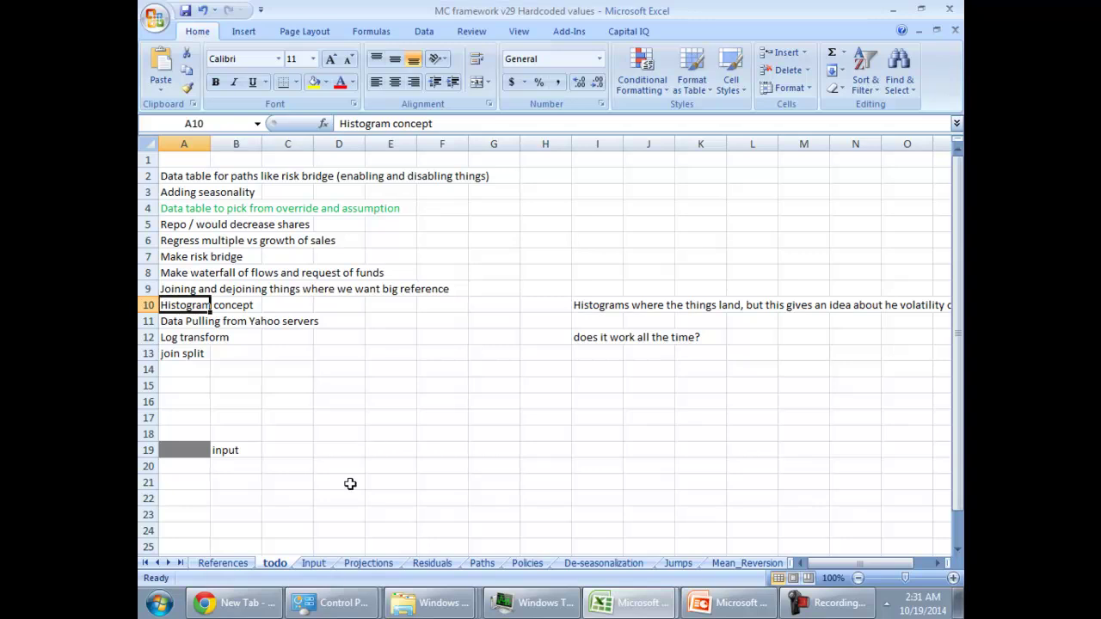
# Examine the quarterly revenue, EBITDA margin, EV and sales growth data on the Input sheet, including the future date columns.
pyautogui.click(314, 563)
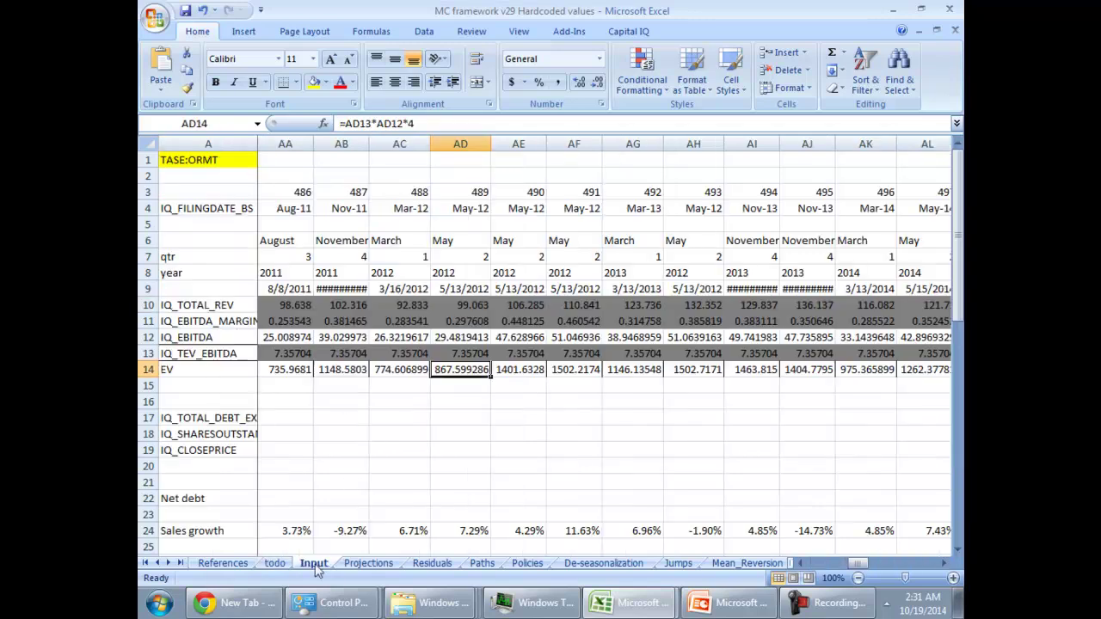
pyautogui.click(367, 471)
pyautogui.press('Right')
pyautogui.press('Right')
pyautogui.press('Right')
pyautogui.press('Right')
pyautogui.press('Right')
pyautogui.press('Right')
pyautogui.press('Right')
pyautogui.press('Right')
pyautogui.press('Right')
pyautogui.press('Right')
pyautogui.press('Right')
pyautogui.press('Right')
pyautogui.press('Right')
pyautogui.press('Right')
pyautogui.press('Right')
pyautogui.press('Right')
pyautogui.press('Right')
pyautogui.press('Right')
pyautogui.press('Right')
pyautogui.press('Right')
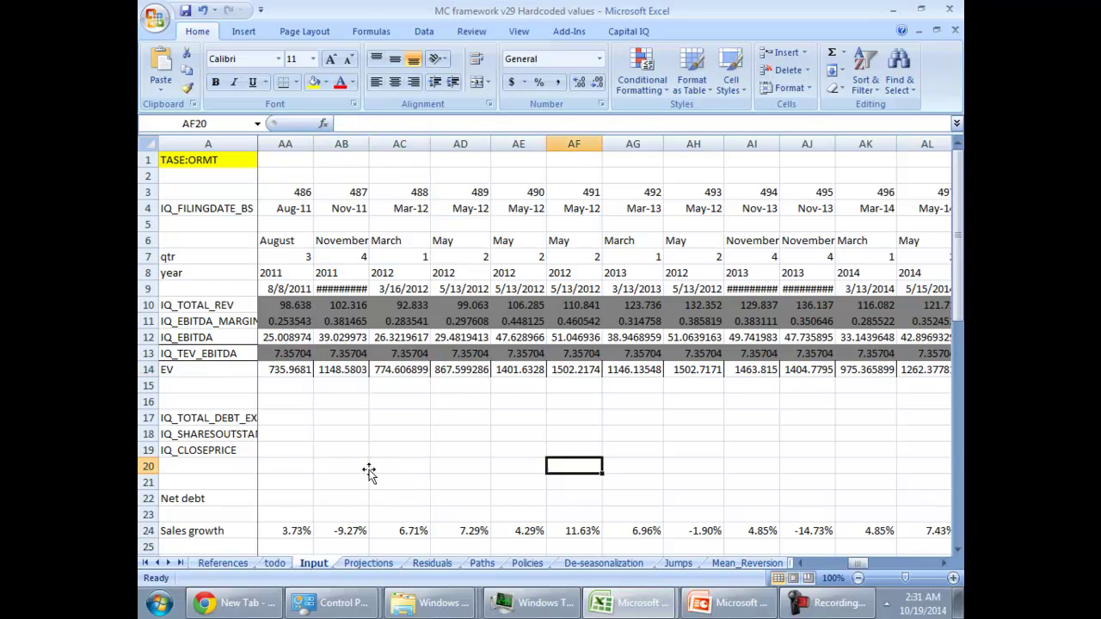
pyautogui.press('Right')
pyautogui.press('Right')
pyautogui.press('Right')
pyautogui.press('Right')
pyautogui.press('Right')
pyautogui.press('Right')
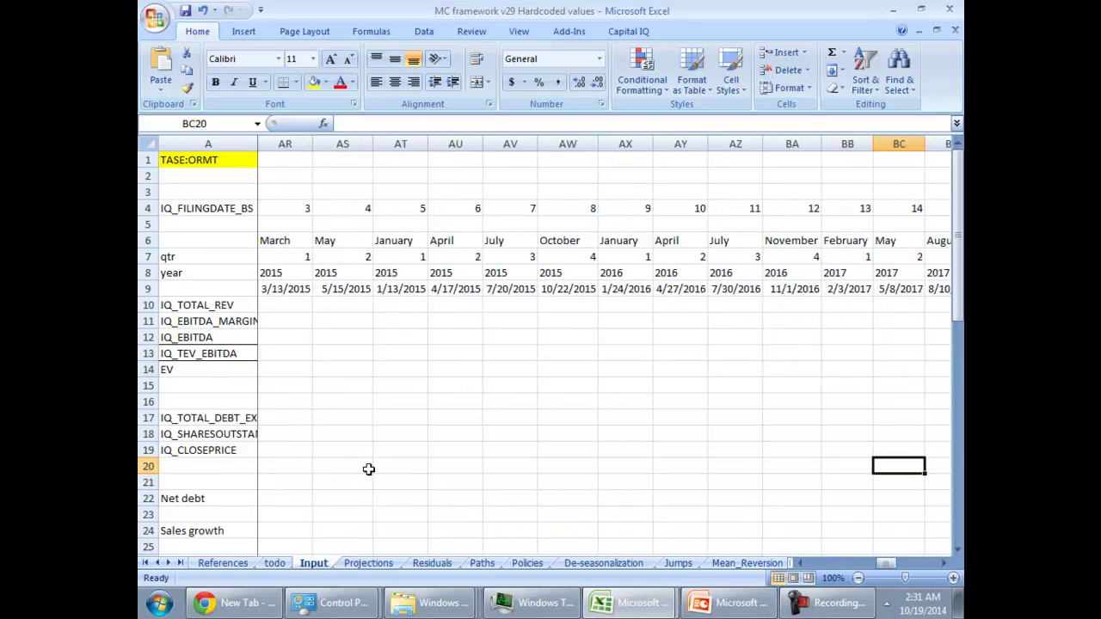
pyautogui.press('Left')
pyautogui.press('Left')
pyautogui.press('Left')
pyautogui.press('Left')
pyautogui.press('Left')
pyautogui.press('Left')
pyautogui.press('Left')
pyautogui.press('Left')
pyautogui.press('Left')
pyautogui.press('Left')
pyautogui.press('Left')
pyautogui.press('Left')
pyautogui.press('Left')
pyautogui.press('Left')
pyautogui.press('Left')
pyautogui.press('Left')
pyautogui.press('Left')
pyautogui.press('Left')
pyautogui.press('Left')
pyautogui.press('Left')
pyautogui.press('Left')
pyautogui.press('Left')
pyautogui.press('Left')
pyautogui.press('Left')
pyautogui.press('Left')
pyautogui.press('Left')
pyautogui.press('Left')
pyautogui.press('Left')
pyautogui.press('Left')
pyautogui.press('Left')
pyautogui.press('Left')
pyautogui.press('Left')
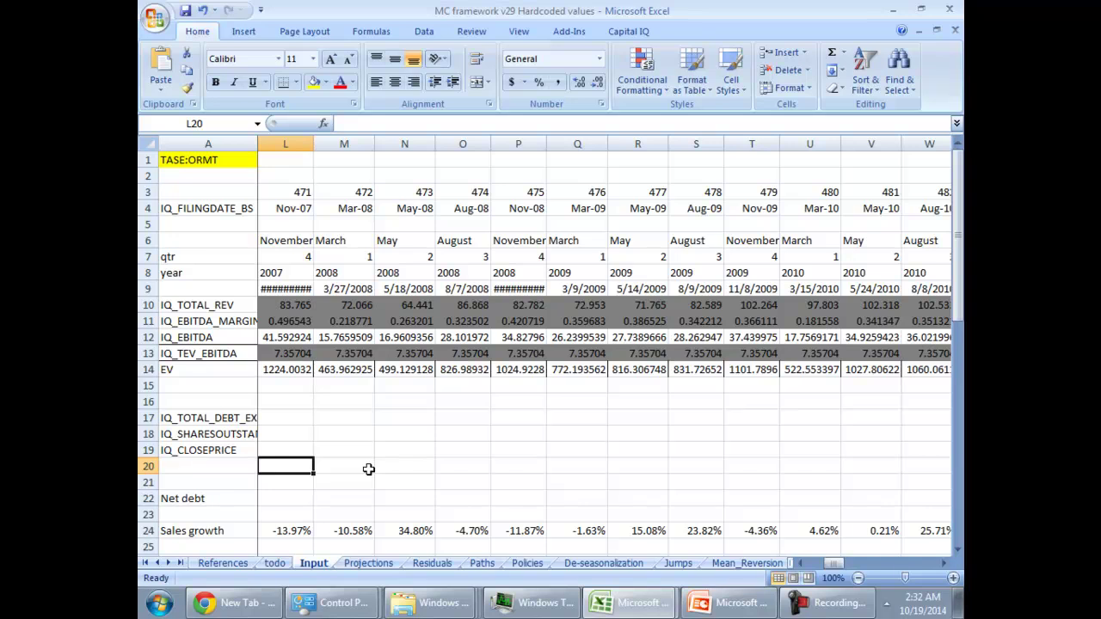
# Switch back to the PowerPoint presentation and look through its slides for the Monte Carlo Simulations slide.
pyautogui.click(729, 602)
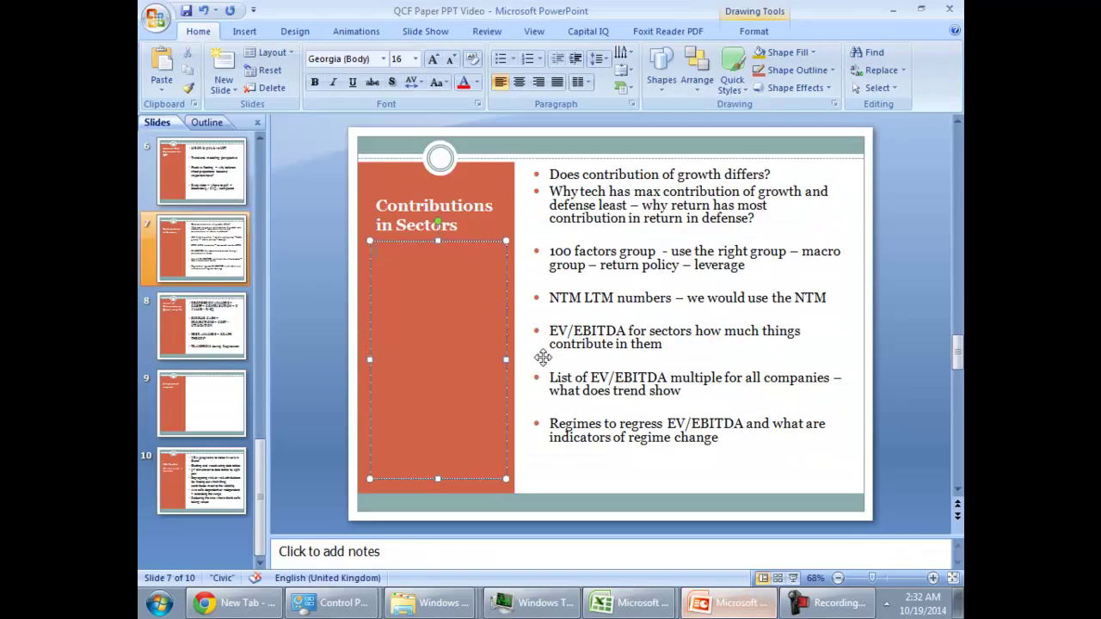
pyautogui.press('Up')
pyautogui.press('Up')
pyautogui.press('Up')
pyautogui.press('Up')
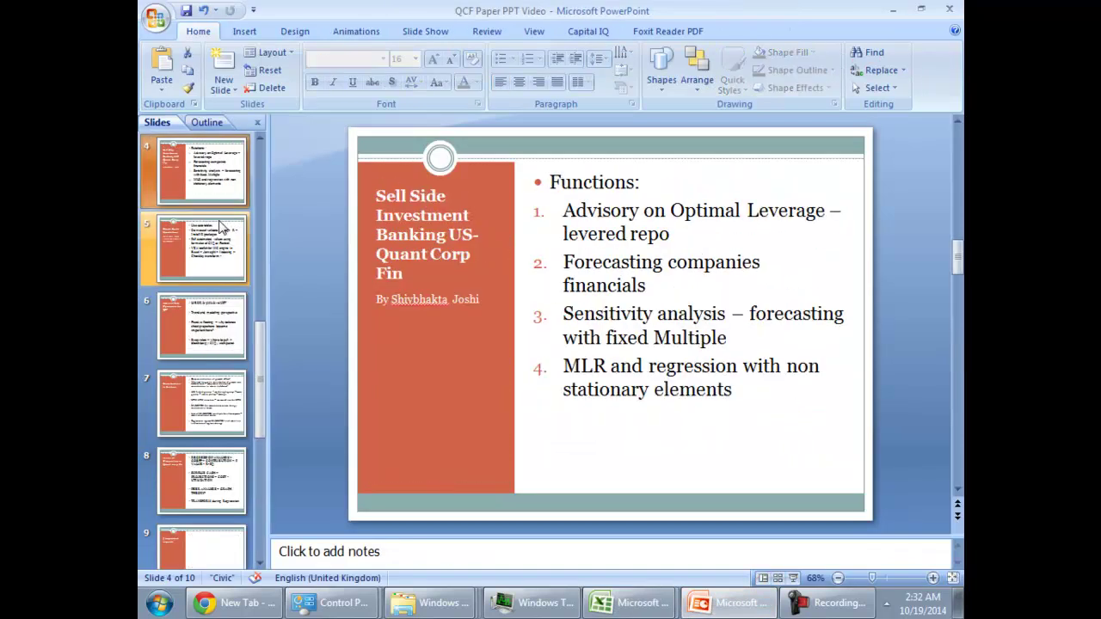
pyautogui.press('Up')
pyautogui.press('Up')
pyautogui.press('Down')
pyautogui.press('Down')
pyautogui.press('Down')
pyautogui.press('Down')
pyautogui.press('Down')
pyautogui.press('Down')
pyautogui.press('Down')
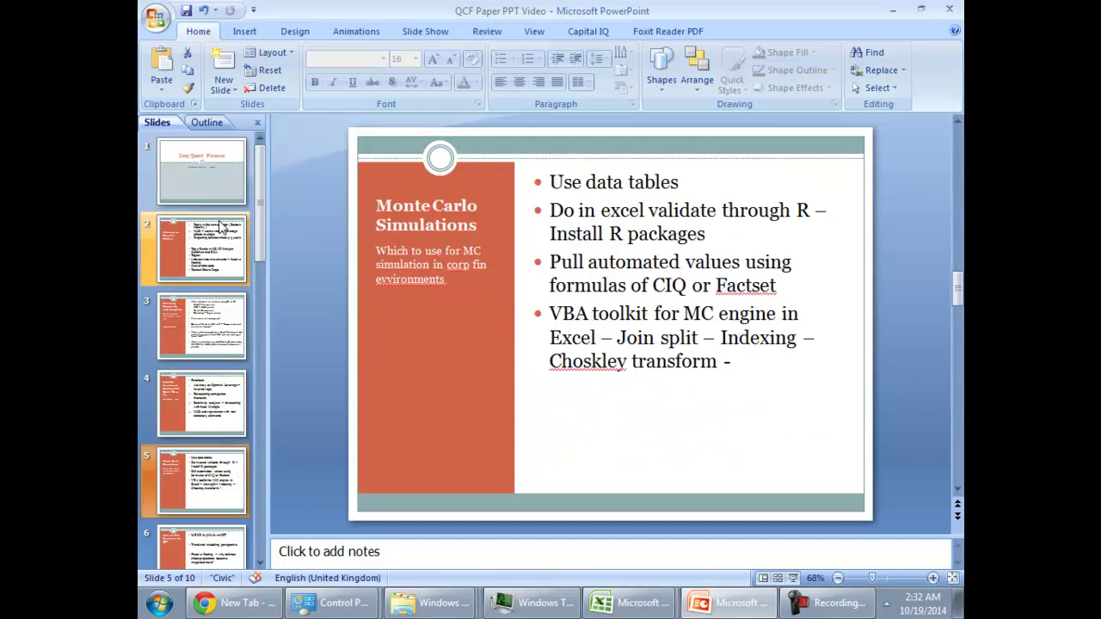
# Add a new slide at the end of the presentation and title it "Stochastic Processes".
pyautogui.press('Down')
pyautogui.press('Down')
pyautogui.press('Up')
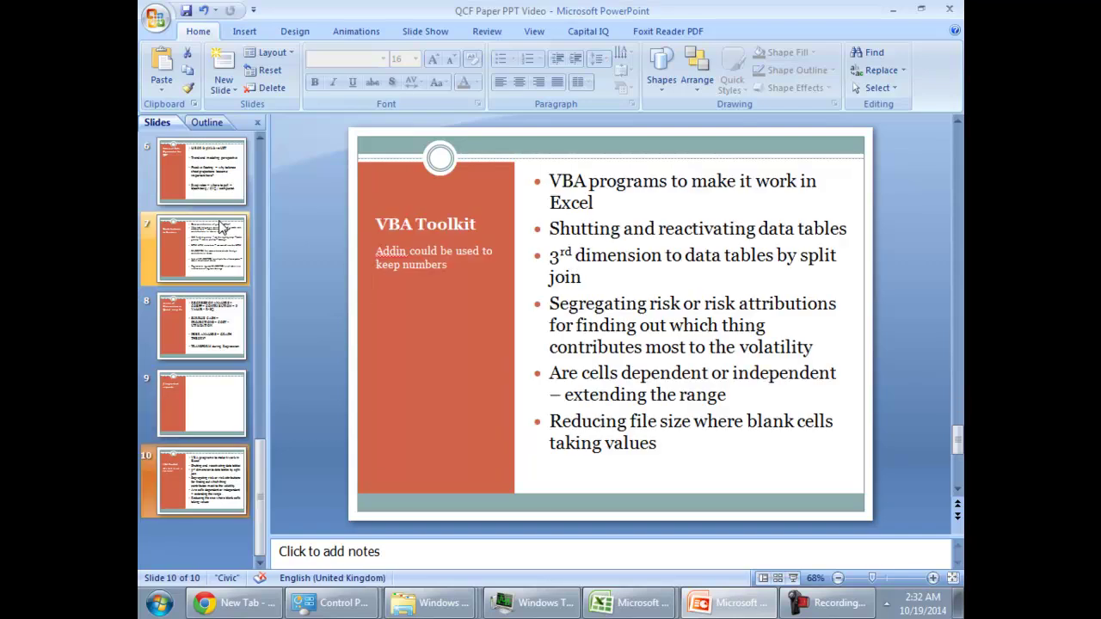
pyautogui.press('Up')
pyautogui.press('Up')
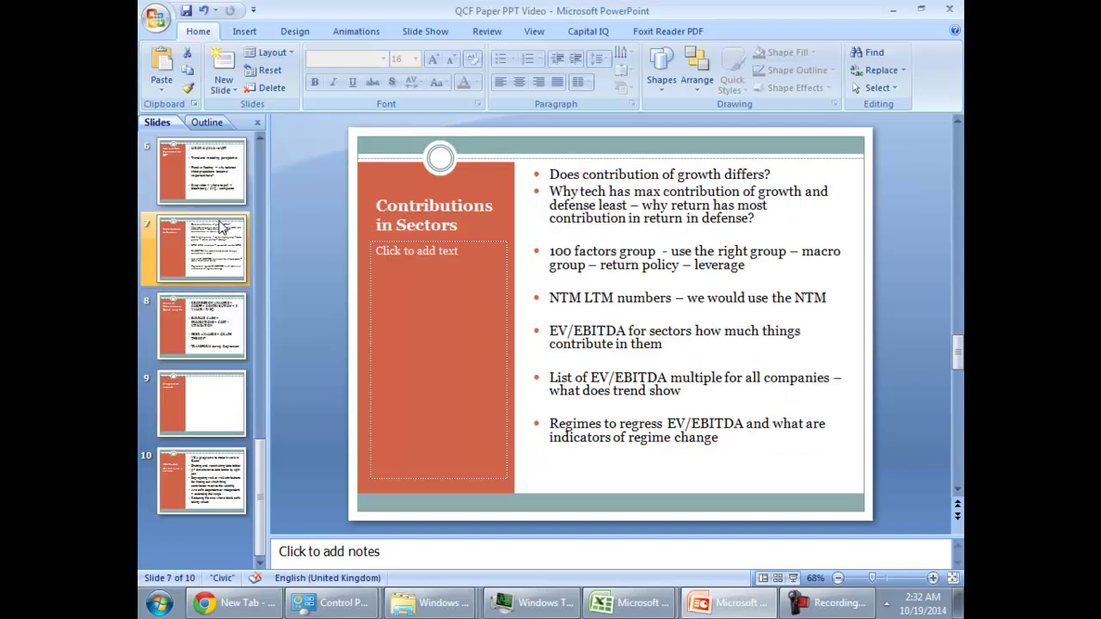
pyautogui.click(211, 506)
pyautogui.rightClick(222, 587)
pyautogui.rightClick(182, 551)
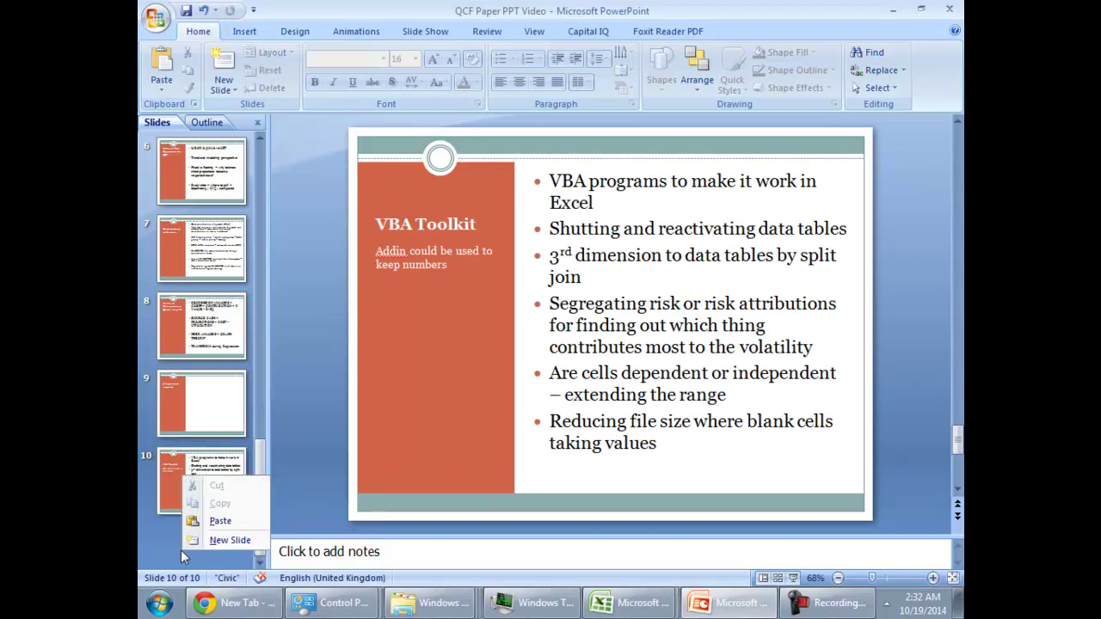
pyautogui.click(200, 539)
pyautogui.click(473, 209)
pyautogui.write('Stochastic Processes')
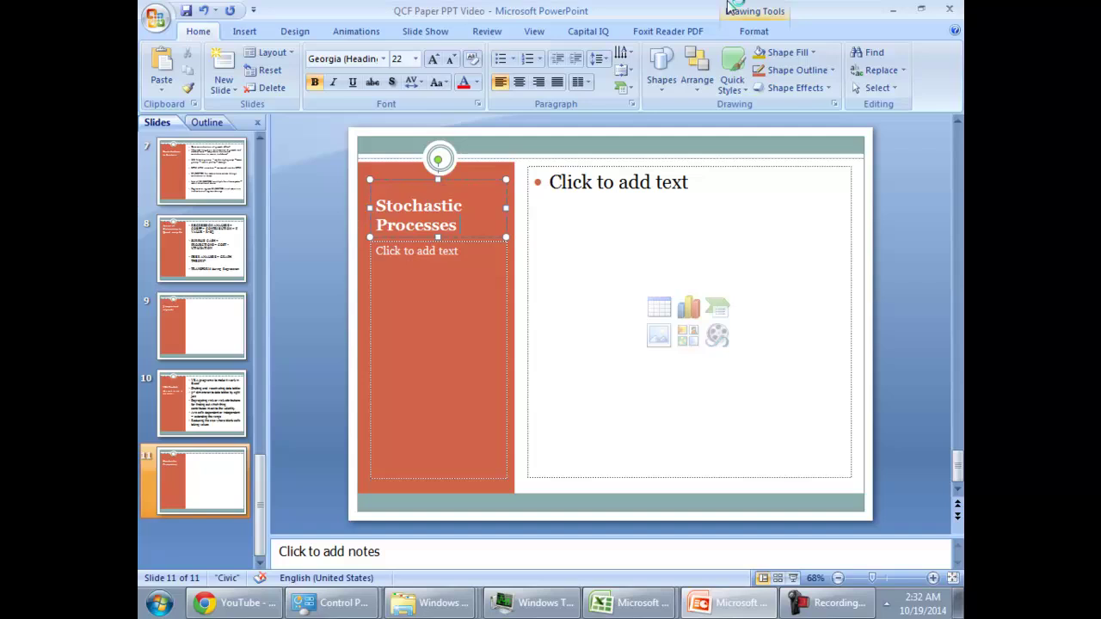
# Enter the bullets "Sales", "Margin" and "Mutliple" in the new slide's content area.
pyautogui.click(638, 189)
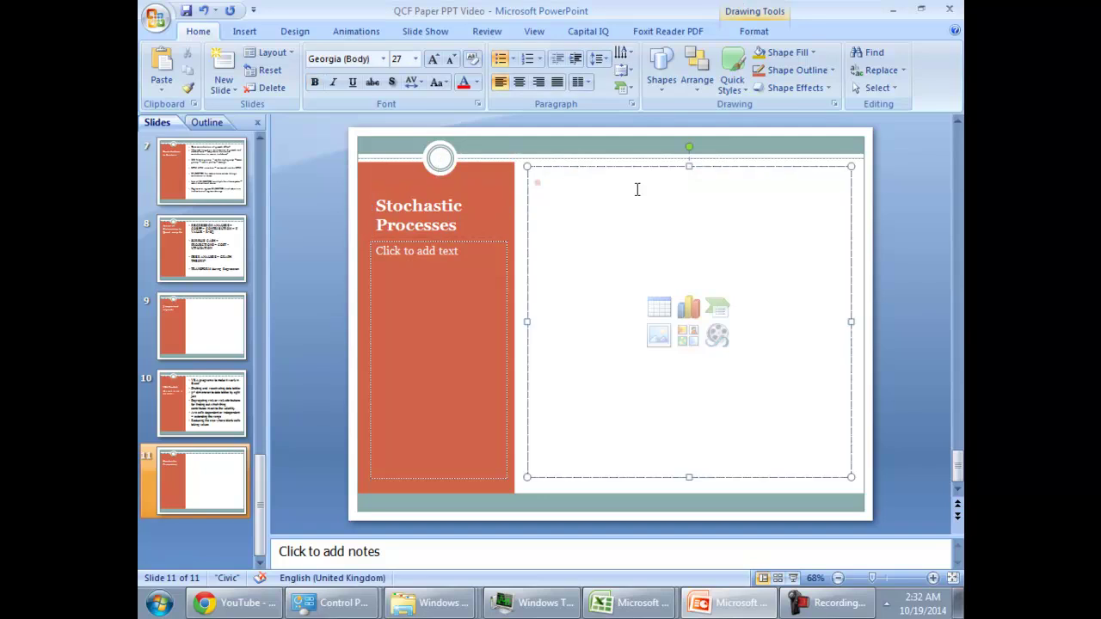
pyautogui.write('SAles')
pyautogui.press('Return')
pyautogui.write('Margin')
pyautogui.press('Return')
pyautogui.write('Mutliple')
pyautogui.press('Return')
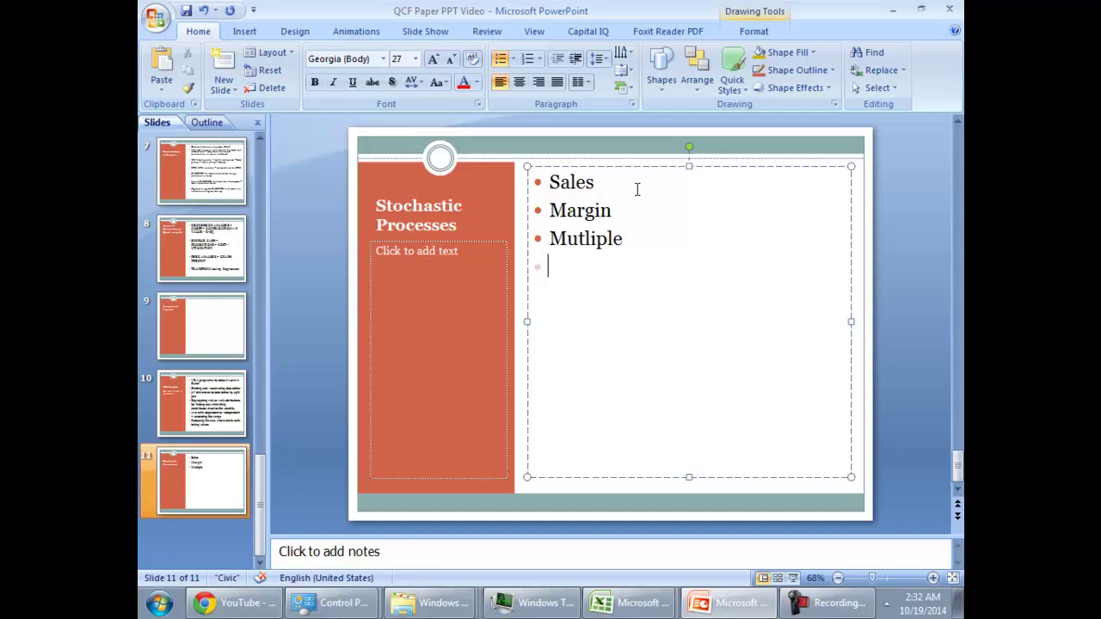
# Leave a gap below the list and add the bullets "IR" and "SP".
pyautogui.press('Return')
pyautogui.press('Return')
pyautogui.write('O')
pyautogui.press('BackSpace')
pyautogui.write('IR')
pyautogui.press('Return')
pyautogui.write('SP')
pyautogui.press('Return')
# Correct the misspelled third bullet to "Multiple" and add a "CFO" bullet directly below it.
pyautogui.press('Up')
pyautogui.press('Up')
pyautogui.press('Up')
pyautogui.click(596, 237)
pyautogui.rightClick(602, 244)
pyautogui.click(646, 253)
pyautogui.click(596, 253)
pyautogui.write('CFO')
pyautogui.press('Return')
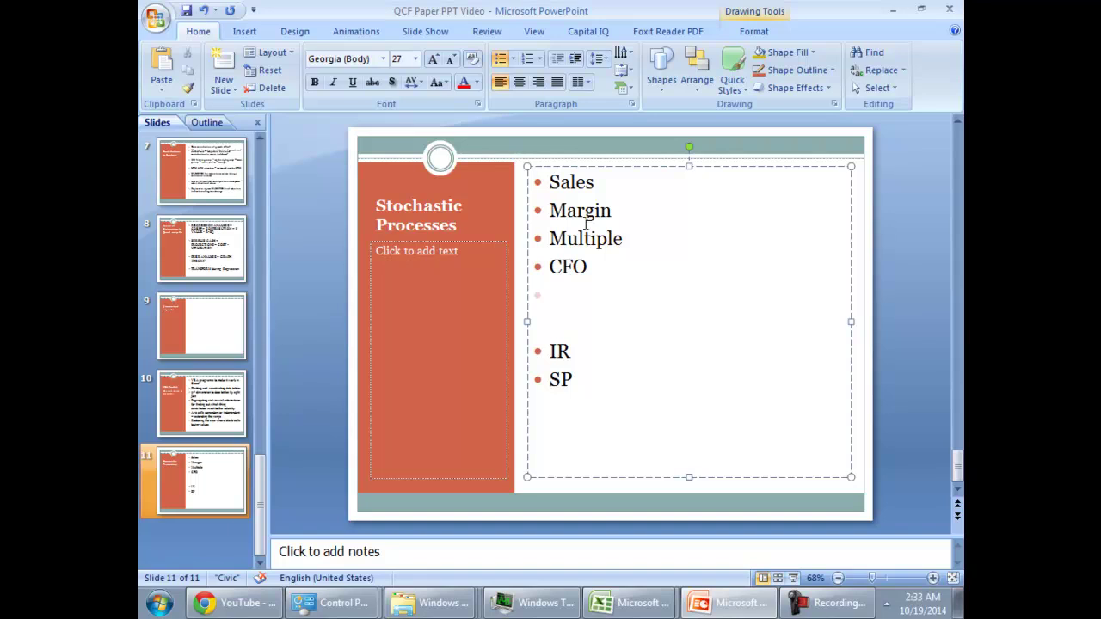
pyautogui.click(596, 406)
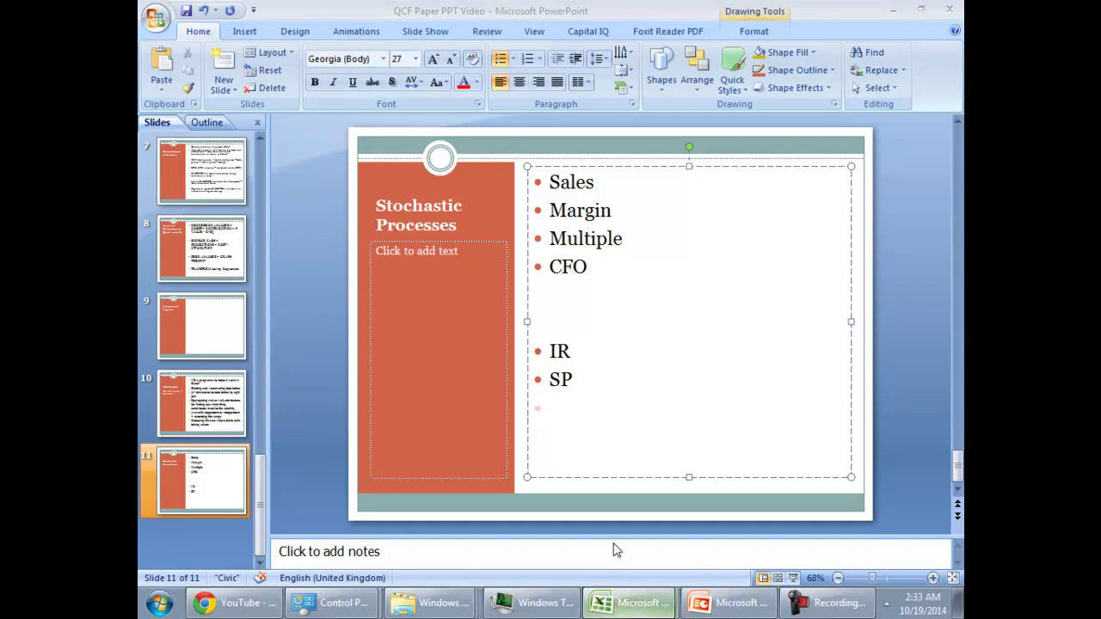
# Switch to the MC framework workbook in Excel and review the main projection table on the Projections sheet.
pyautogui.hotkey('alt', 'Tab')
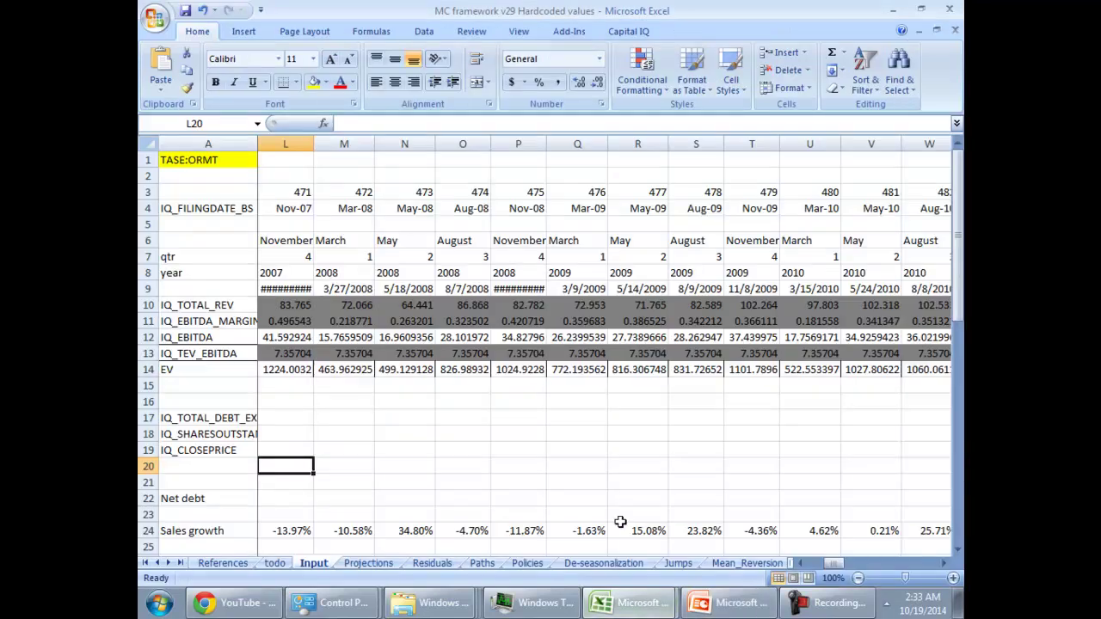
pyautogui.click(368, 563)
pyautogui.scroll(20, 499, 512)
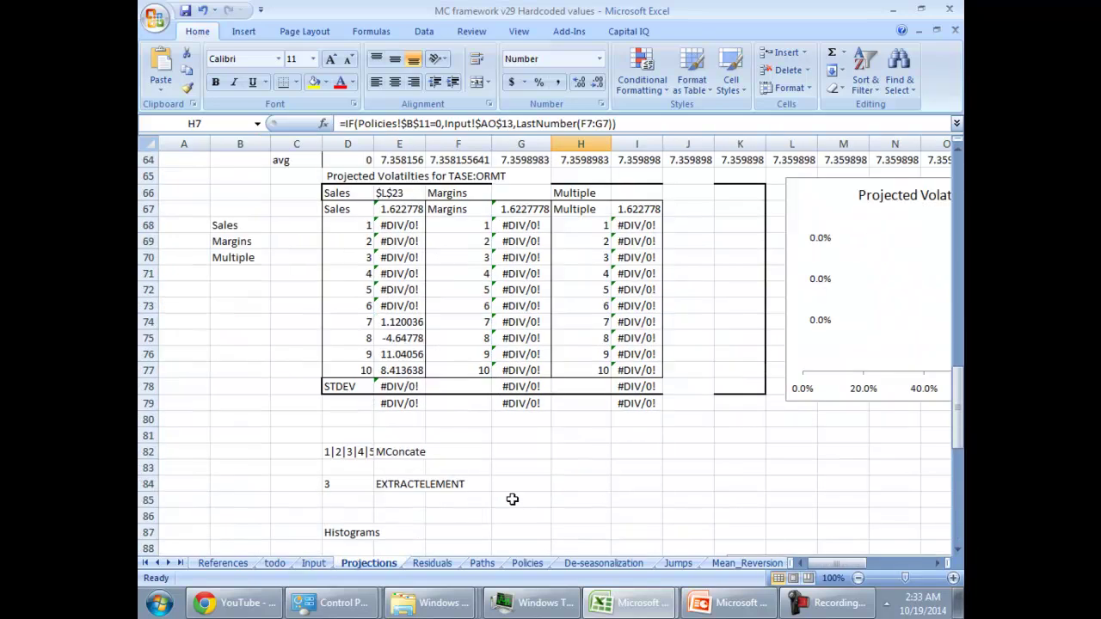
pyautogui.scroll(8, 514, 499)
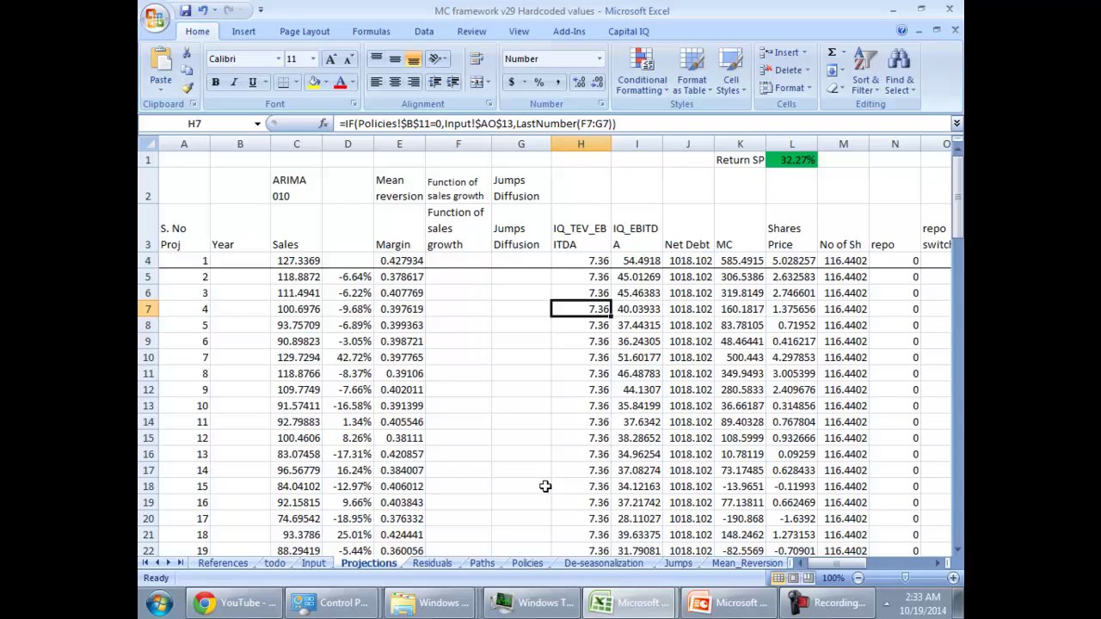
pyautogui.scroll(-2, 723, 425)
pyautogui.scroll(-1, 723, 426)
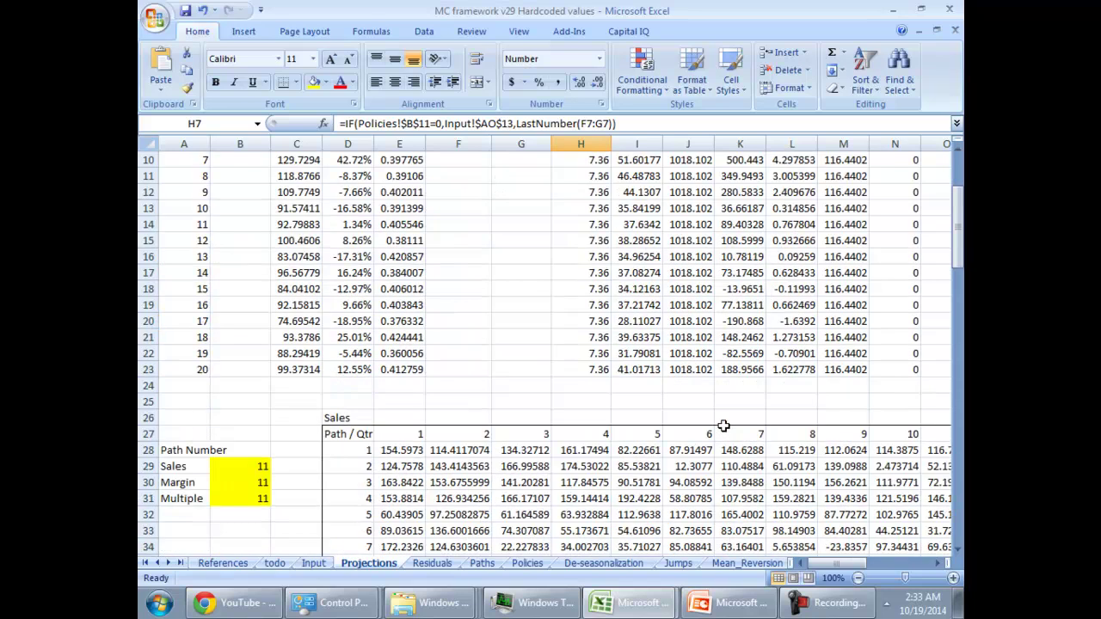
# Recalculate the simulation data tables by switching the calculation mode between Automatic and Automatic Except for Data Tables.
pyautogui.click(372, 29)
pyautogui.click(897, 77)
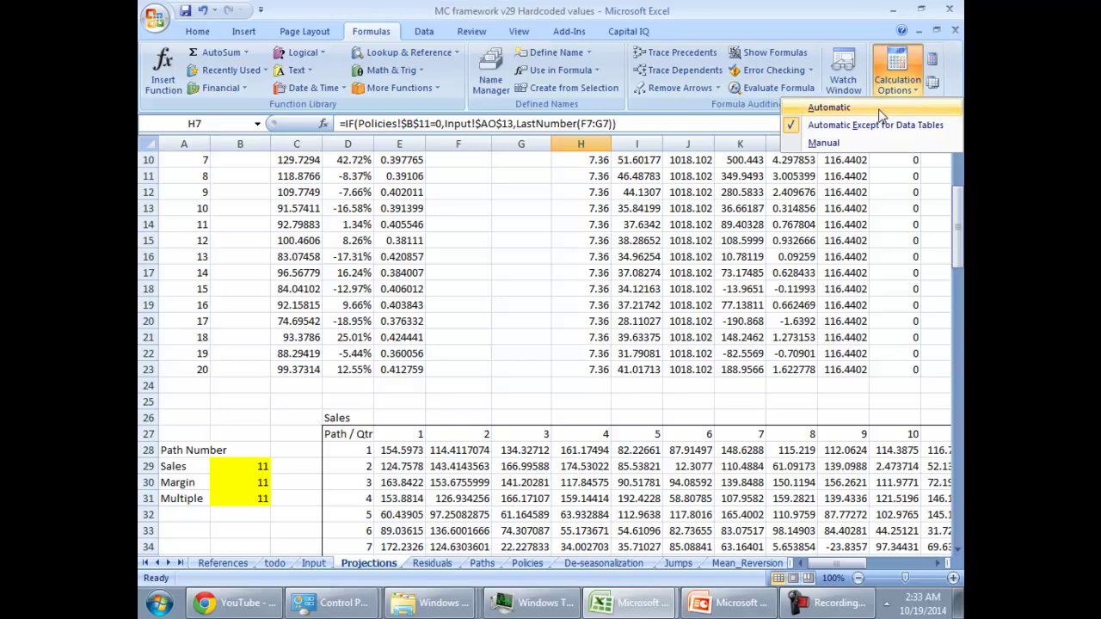
pyautogui.click(828, 108)
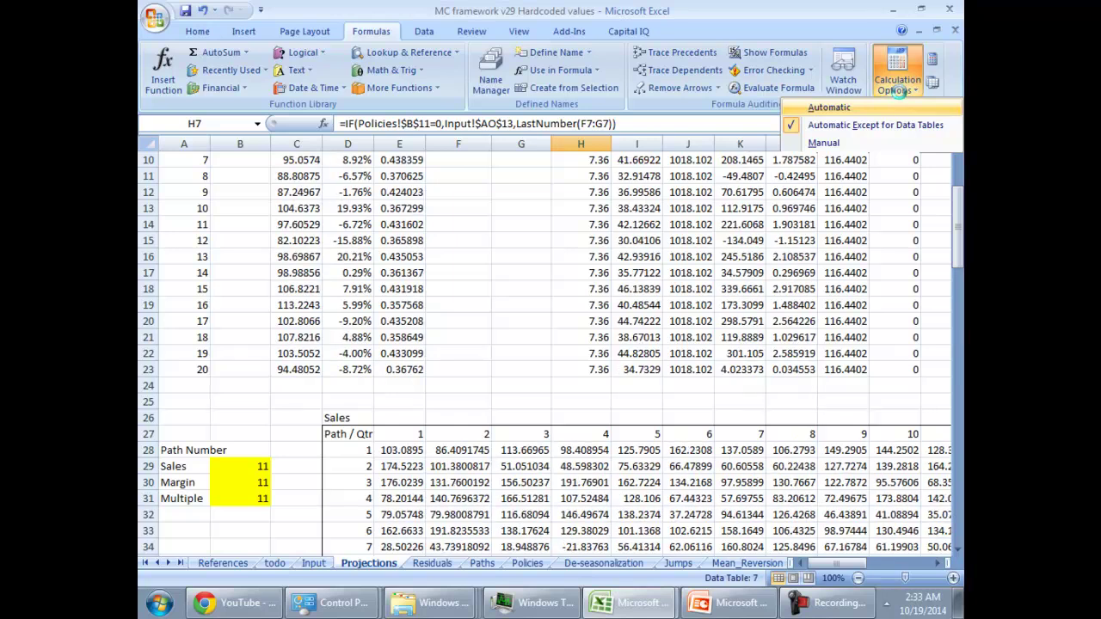
pyautogui.click(901, 100)
pyautogui.click(896, 125)
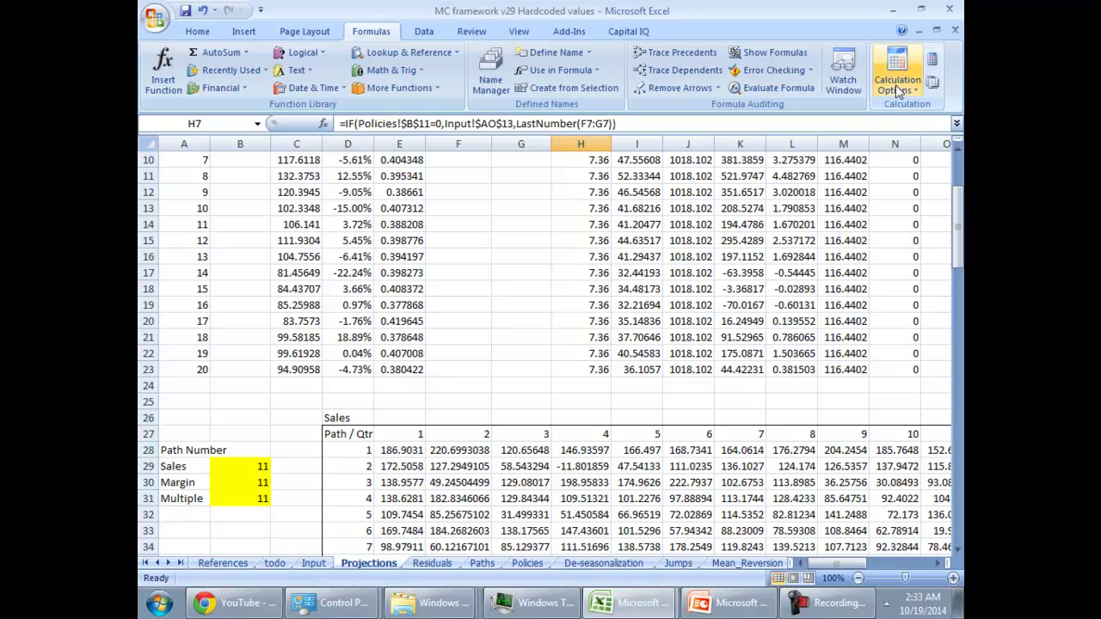
pyautogui.click(898, 91)
pyautogui.click(896, 104)
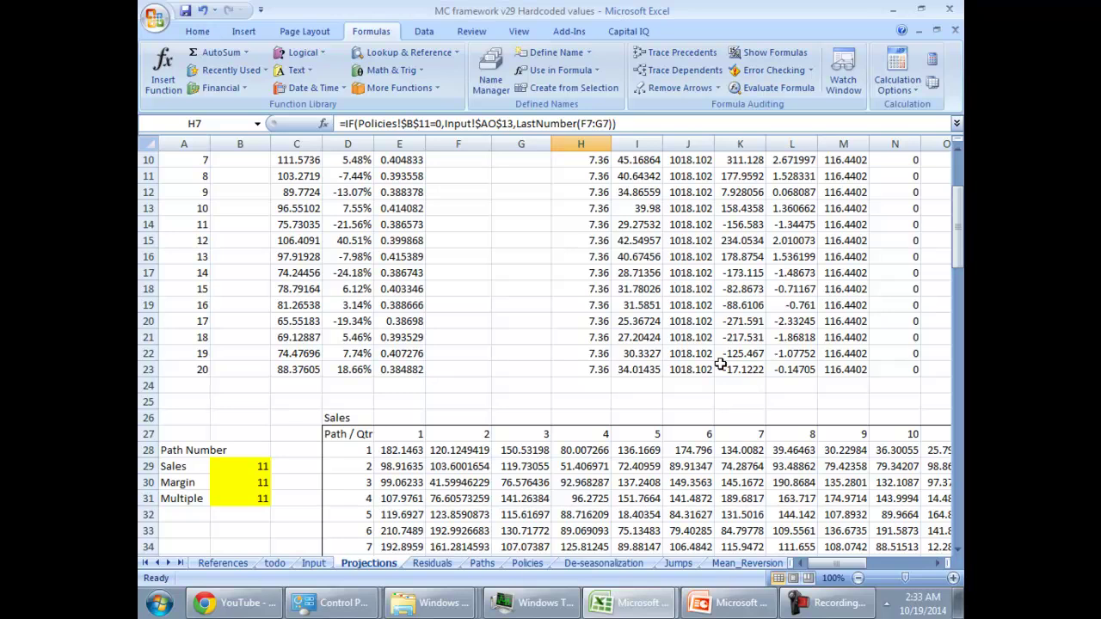
# Examine the simulated path tables and the Projected Volatilities table and chart for sales, margins and multiple.
pyautogui.scroll(-2, 653, 364)
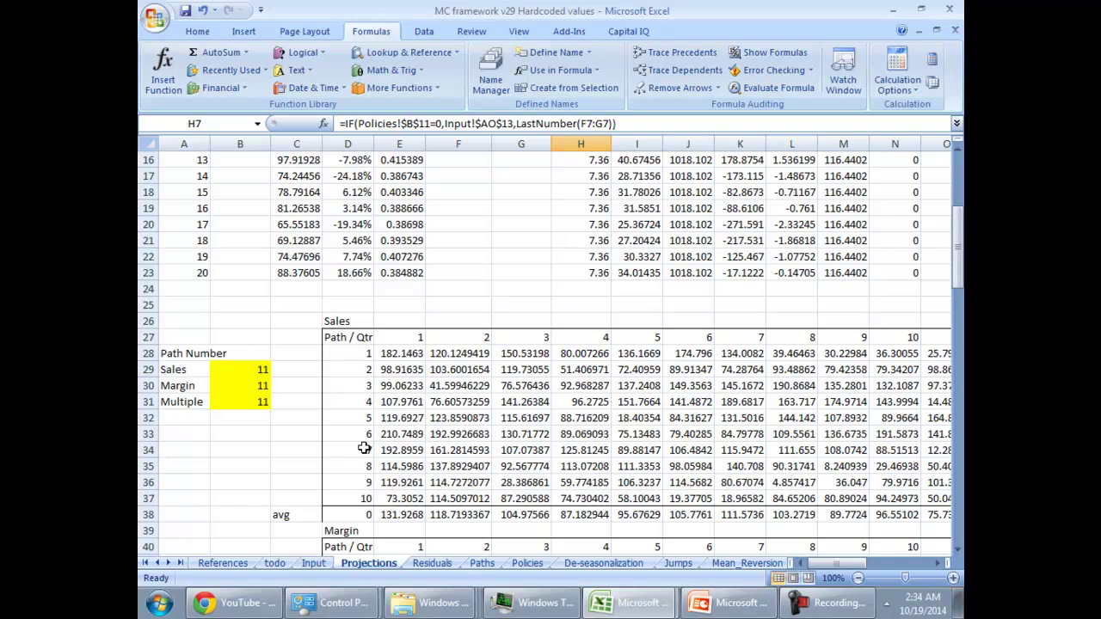
pyautogui.scroll(-7, 701, 425)
pyautogui.scroll(-7, 701, 425)
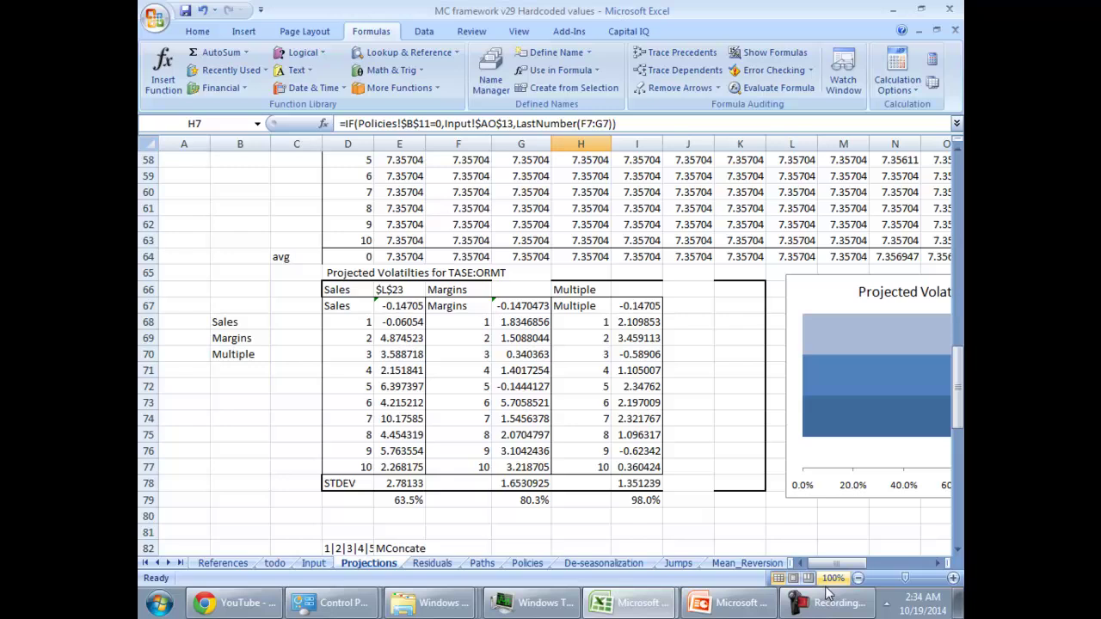
pyautogui.moveTo(822, 565)
pyautogui.mouseDown()
pyautogui.moveTo(851, 568)
pyautogui.moveTo(834, 561)
pyautogui.mouseUp()
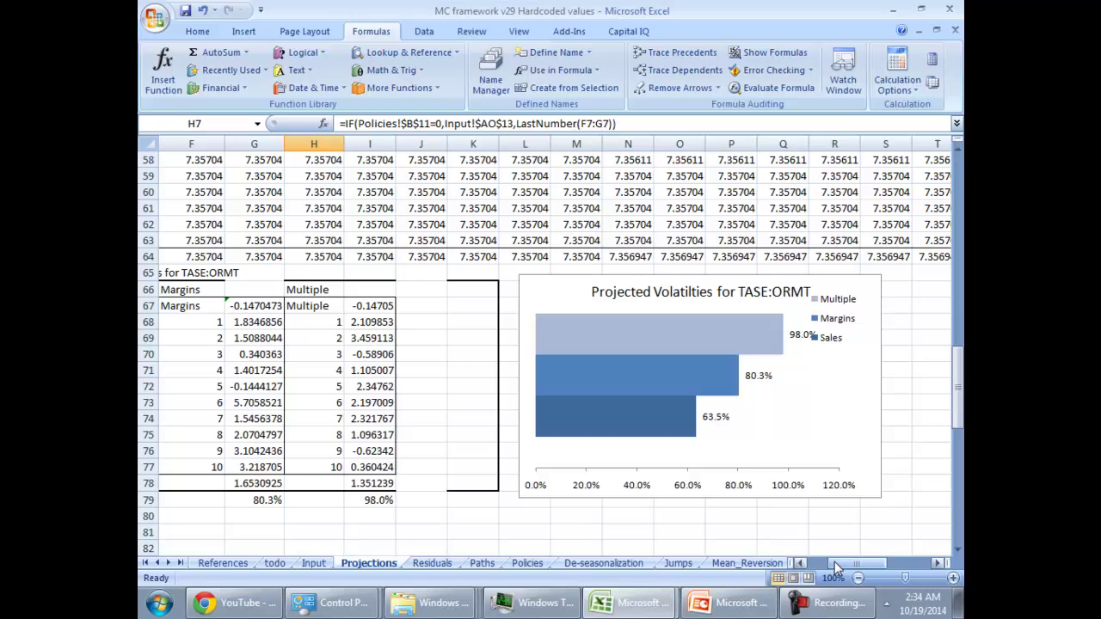
# Inspect the Histograms section on the Projections sheet, including its chart, summary statistics, bin formulas and frequency counts.
pyautogui.scroll(-8, 705, 434)
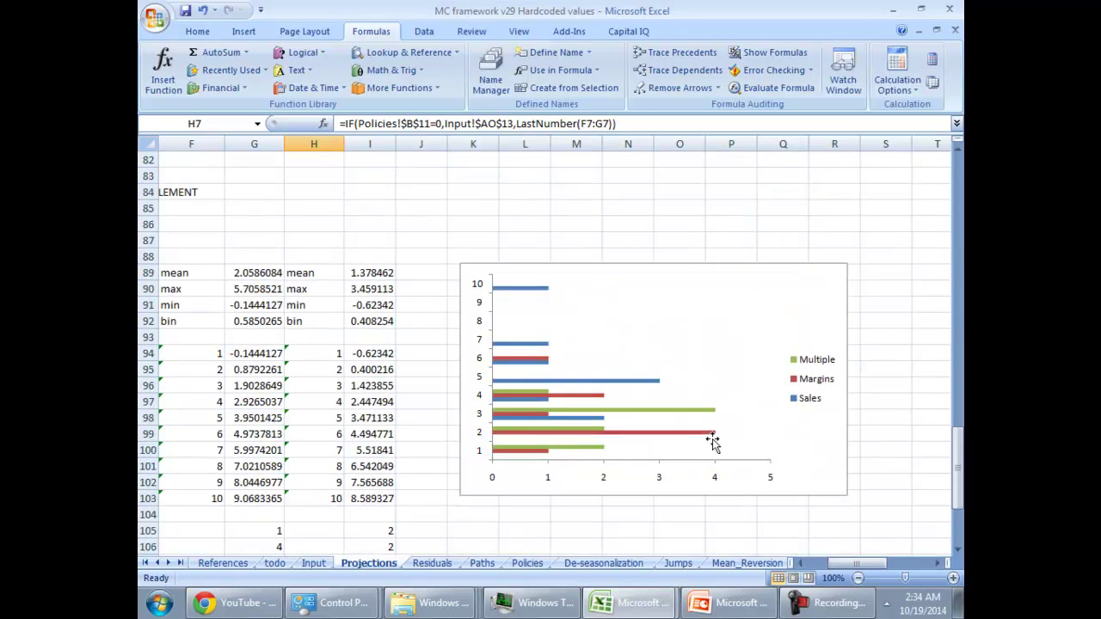
pyautogui.scroll(-3, 712, 441)
pyautogui.moveTo(856, 562); pyautogui.dragTo(825, 562)
pyautogui.click(400, 353)
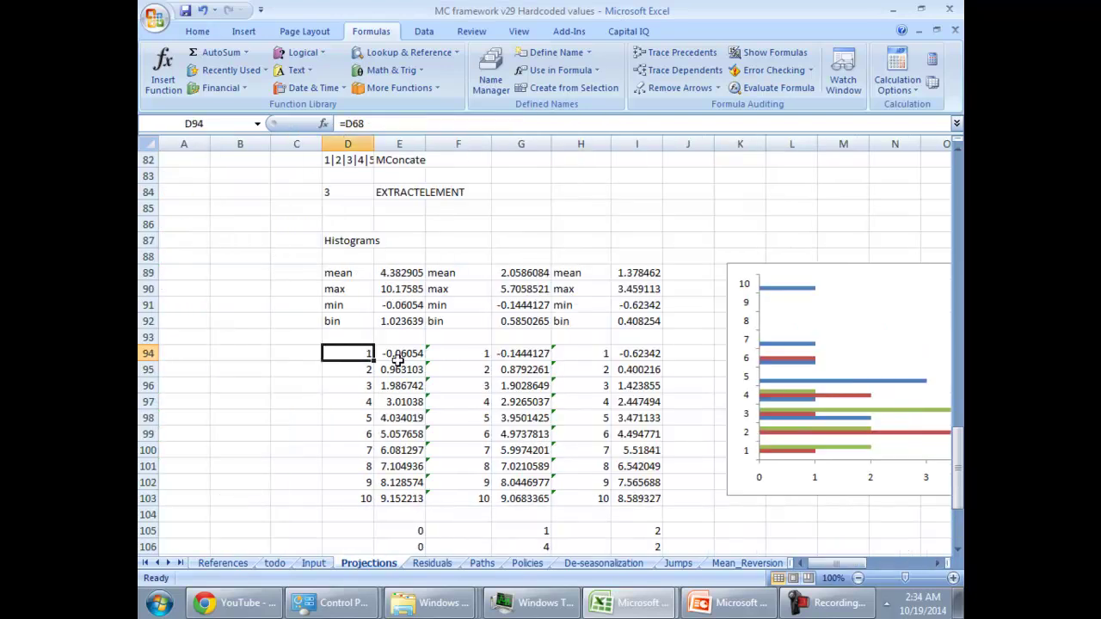
pyautogui.click(400, 306)
pyautogui.press('Up')
pyautogui.press('Up')
pyautogui.press('Right')
pyautogui.press('Right')
pyautogui.press('Right')
pyautogui.click(524, 383)
pyautogui.click(382, 417)
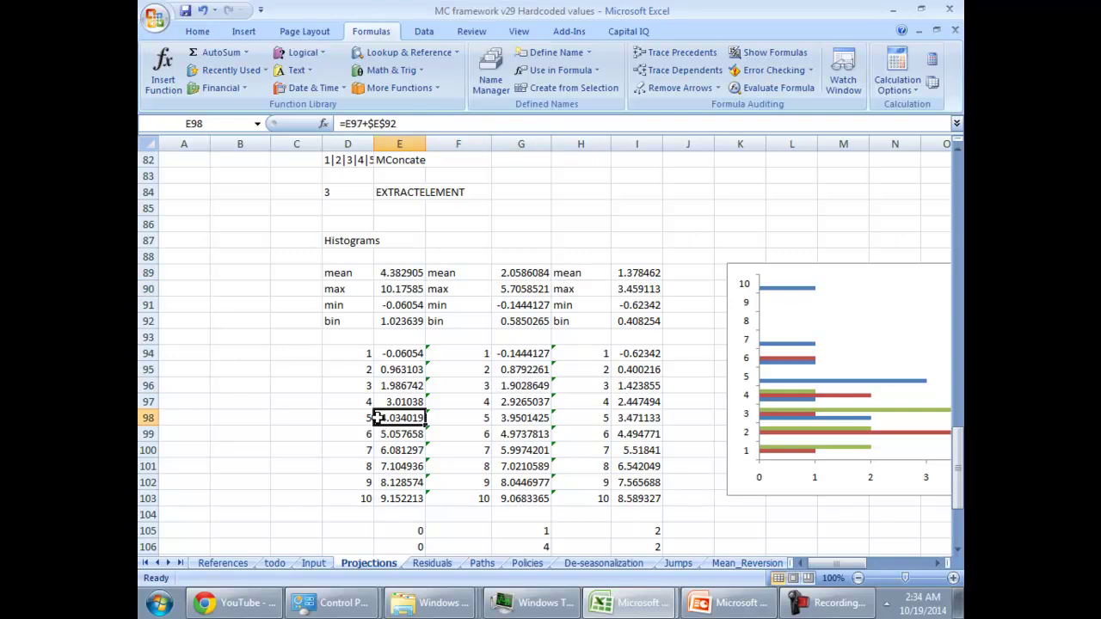
pyautogui.click(398, 449)
pyautogui.scroll(-1, 398, 451)
pyautogui.click(418, 497)
pyautogui.scroll(-2, 417, 492)
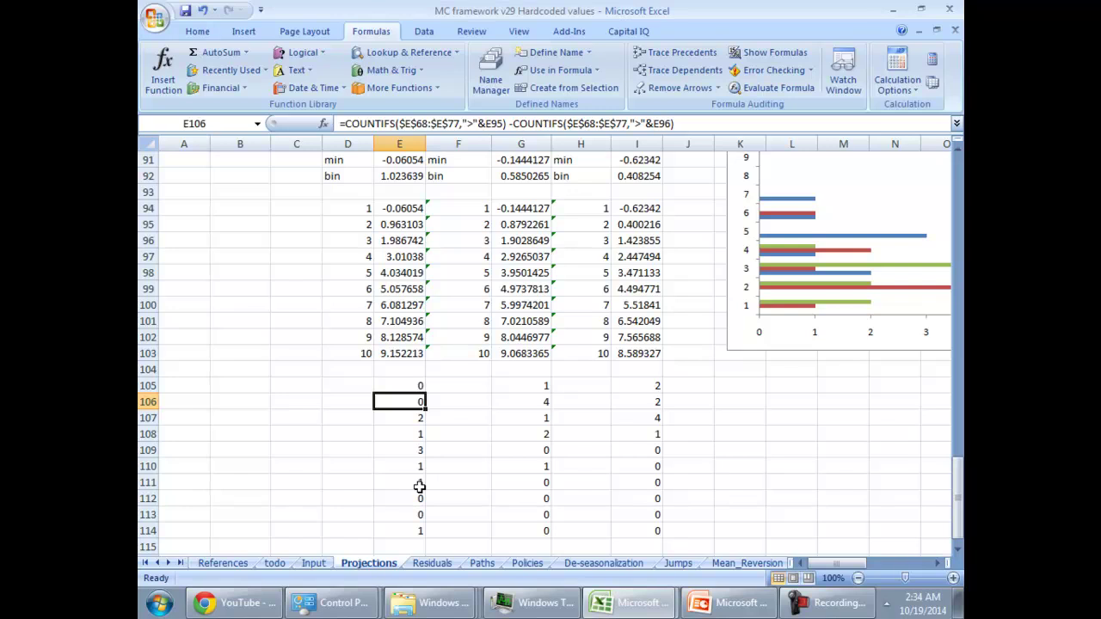
# Return to the main projection table and review the regression analysis and projected residuals on the Residuals sheet.
pyautogui.scroll(14, 418, 487)
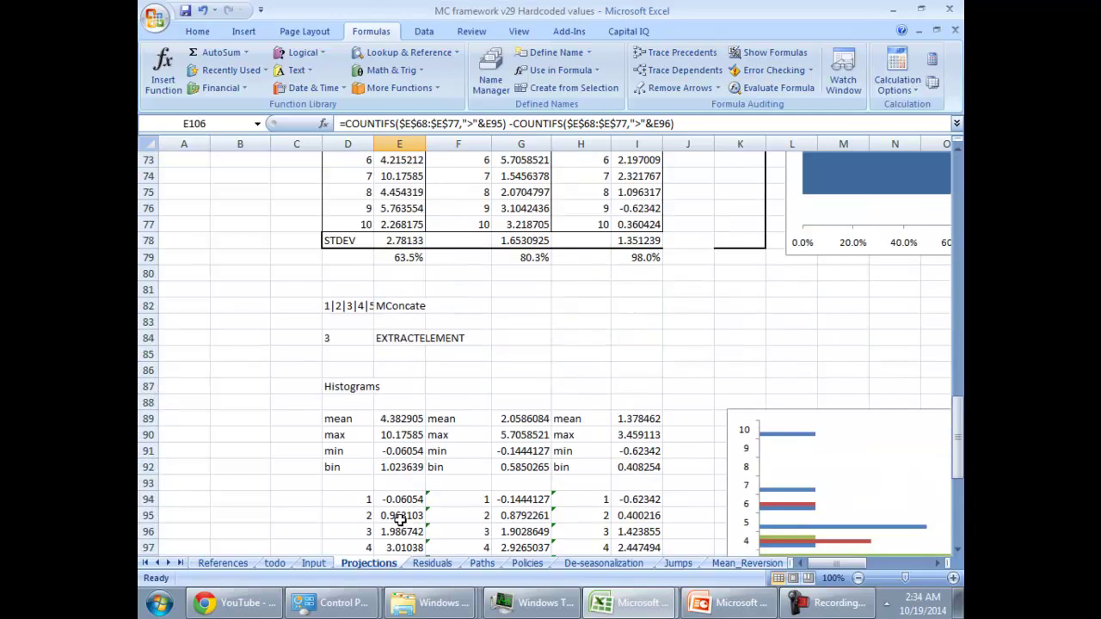
pyautogui.scroll(16, 401, 522)
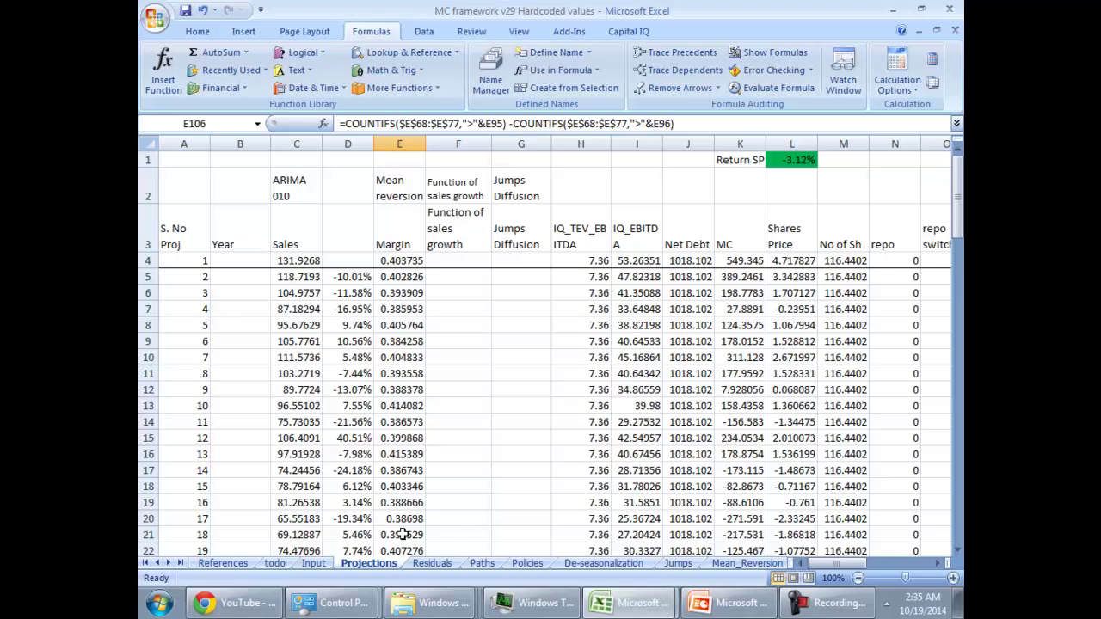
pyautogui.scroll(-4, 401, 528)
pyautogui.click(431, 563)
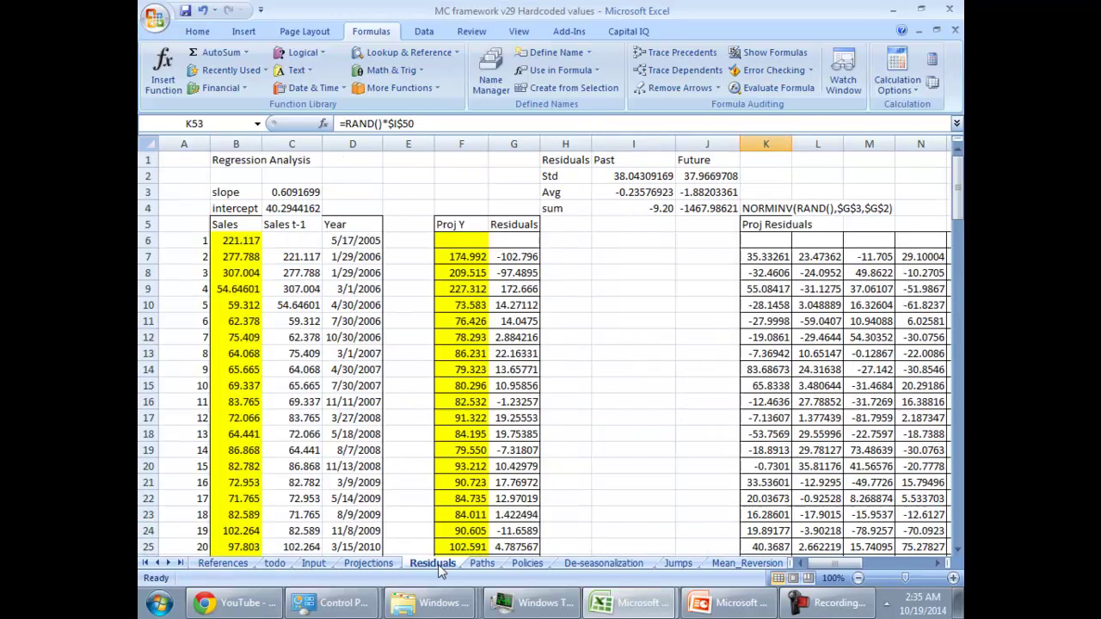
pyautogui.scroll(-10, 662, 533)
pyautogui.scroll(10, 662, 533)
# Open the Paths sheet and review the slope and intercept cells and the Residuals with Normal random table.
pyautogui.click(483, 563)
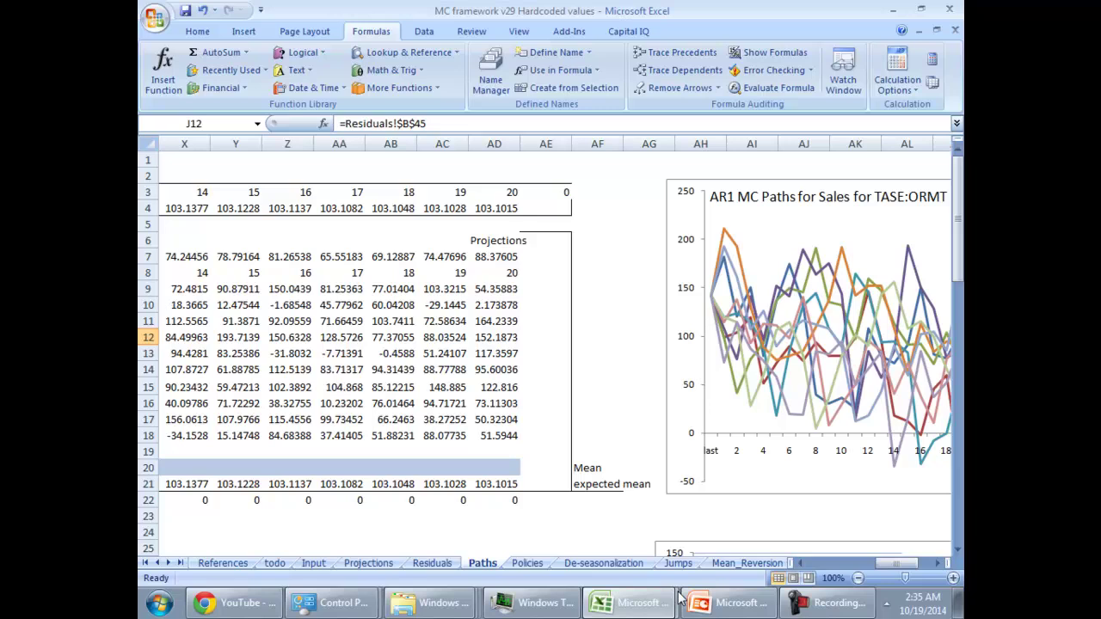
pyautogui.moveTo(894, 563); pyautogui.dragTo(839, 585)
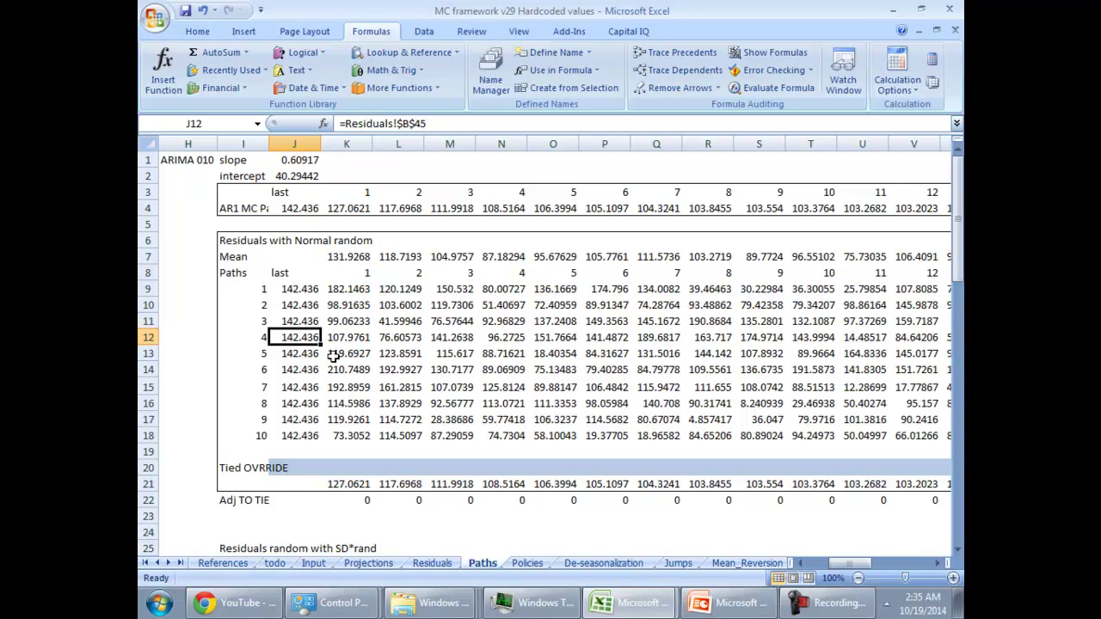
pyautogui.click(280, 175)
pyautogui.click(281, 161)
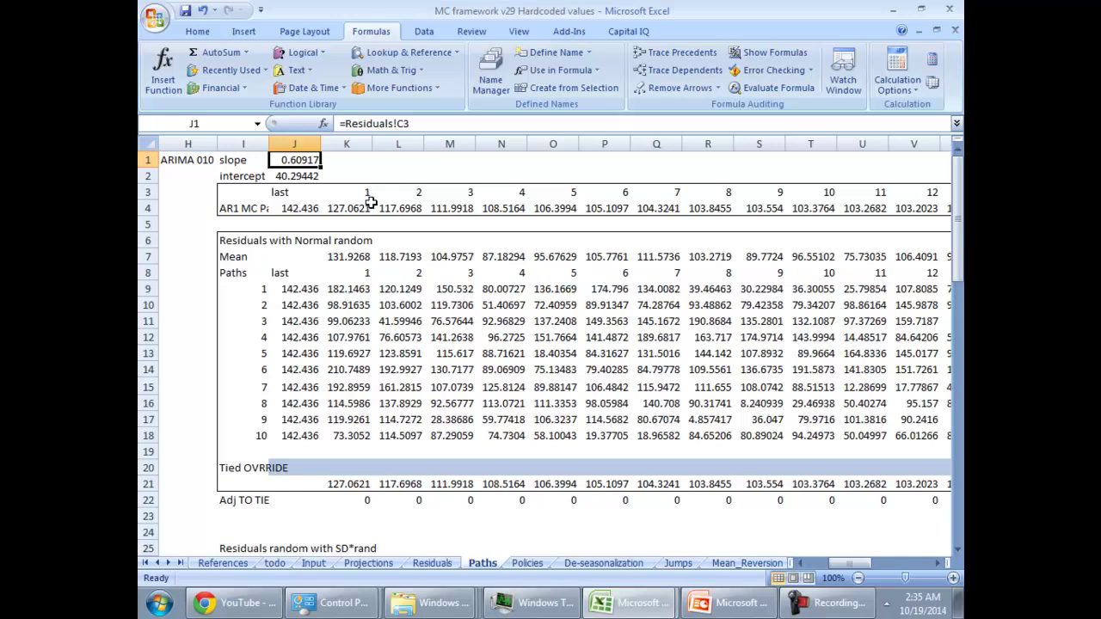
pyautogui.press('Down')
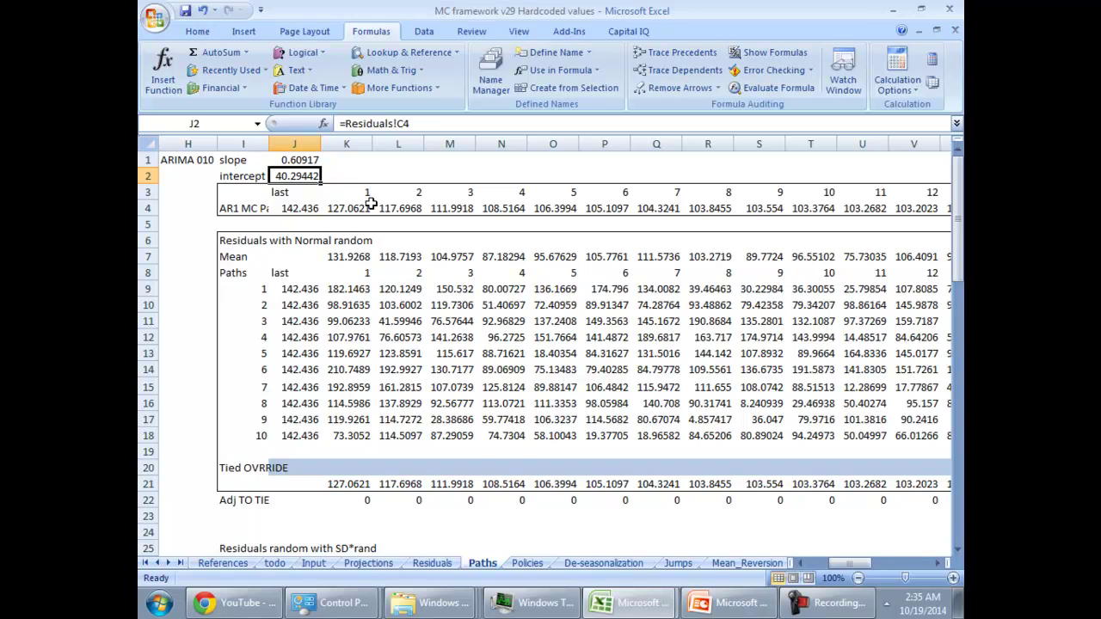
pyautogui.click(235, 245)
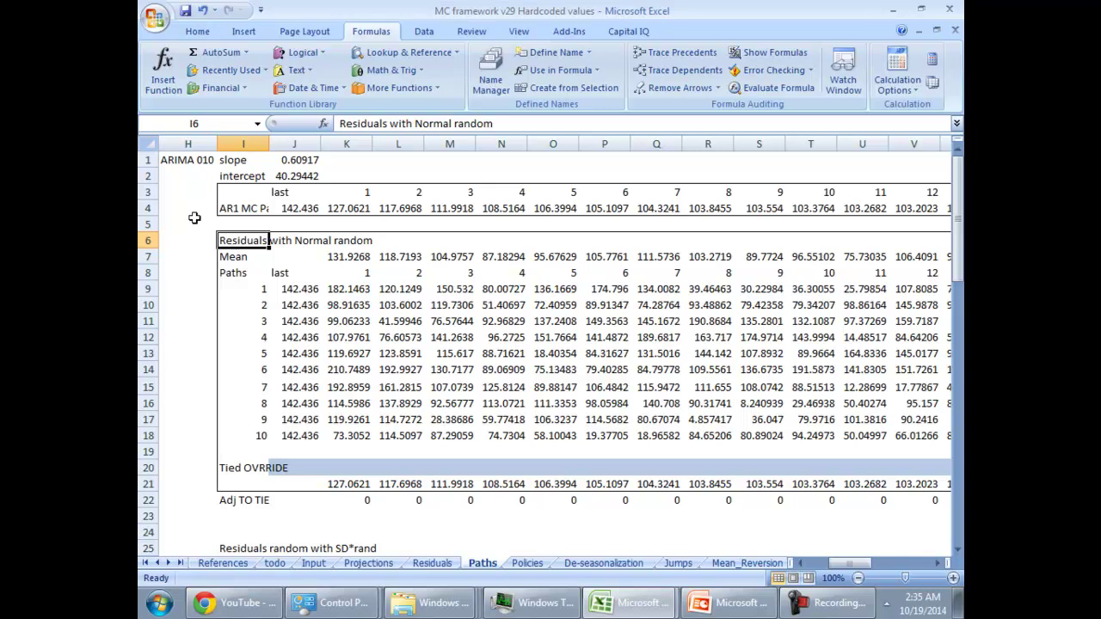
# Inspect the formulas in K9 and L9 that produce the first two quarters of sales path 1.
pyautogui.click(348, 288)
pyautogui.press('F2')
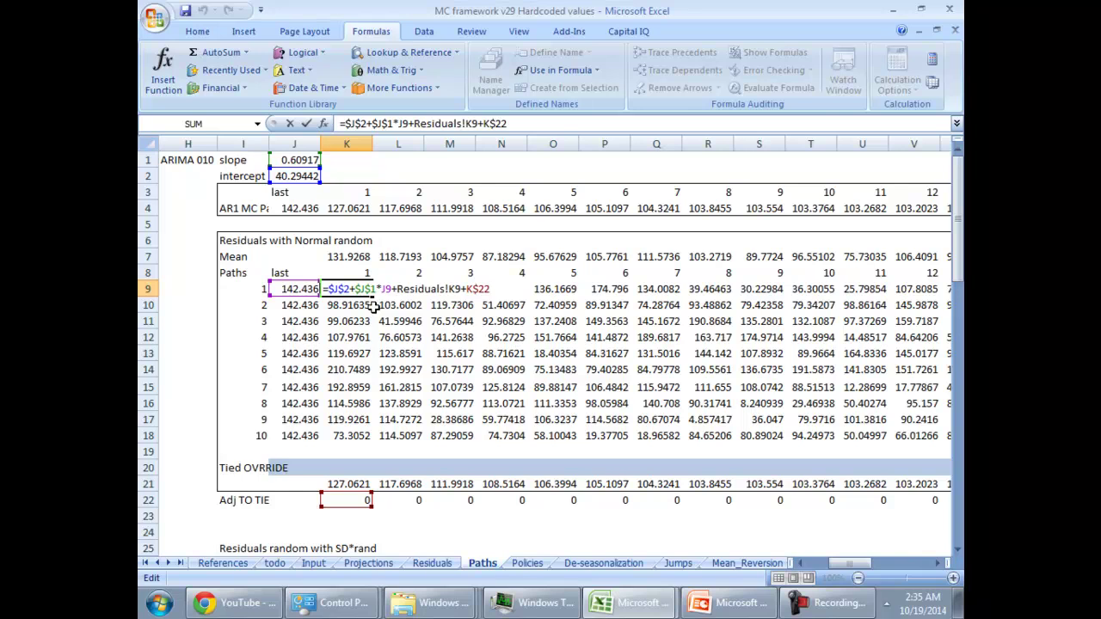
pyautogui.hotkey('ctrl', 'Return')
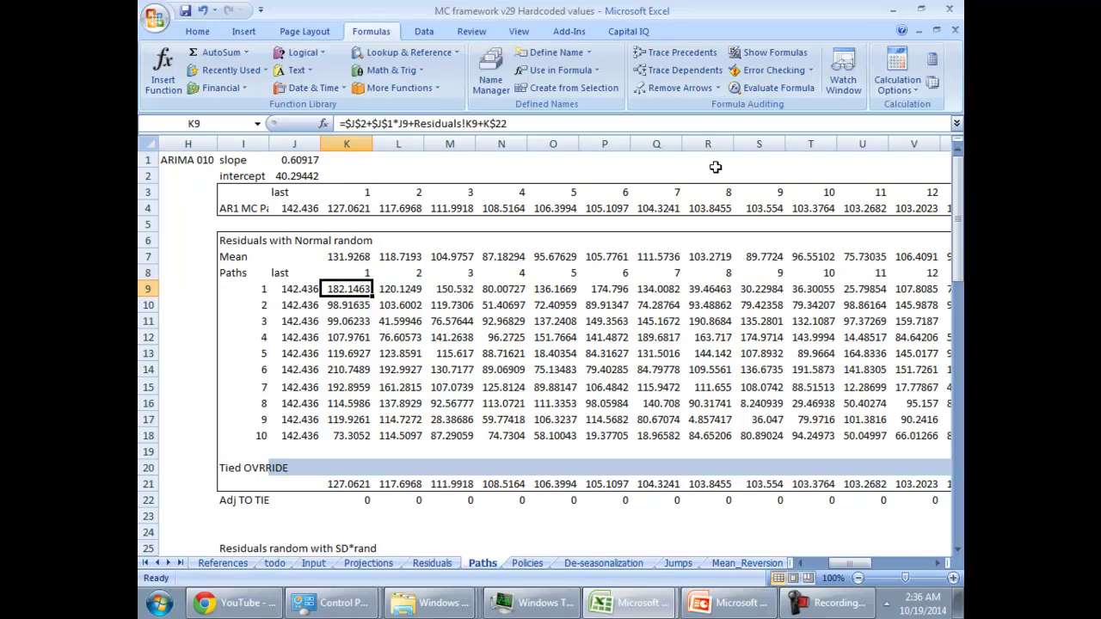
pyautogui.press('Right')
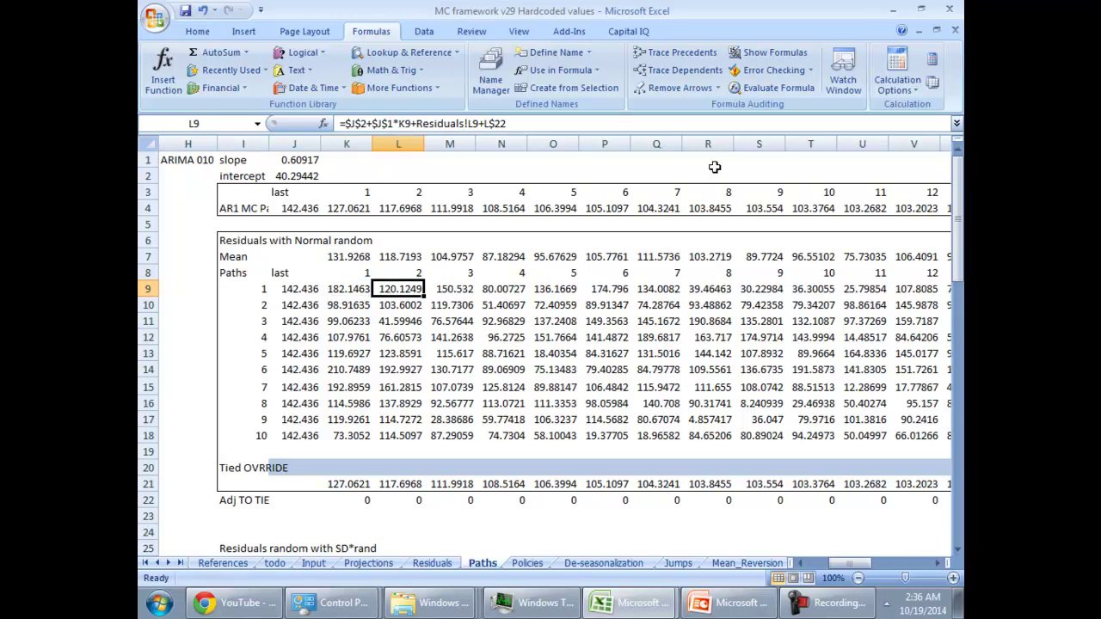
pyautogui.press('F2')
pyautogui.press('Tab')
# Follow row 9 across the Paths sheet to view the AR1 MC Paths for Sales chart.
pyautogui.press('Right')
pyautogui.press('Right')
pyautogui.press('Right')
pyautogui.press('Right')
pyautogui.press('Right')
pyautogui.press('Right')
pyautogui.press('Right')
pyautogui.press('Right')
pyautogui.press('Right')
pyautogui.press('Right')
pyautogui.press('Right')
pyautogui.press('Right')
pyautogui.press('Right')
pyautogui.press('Right')
pyautogui.press('Right')
pyautogui.press('Right')
pyautogui.press('Right')
pyautogui.press('Right')
pyautogui.press('Right')
pyautogui.press('Right')
pyautogui.press('Right')
pyautogui.press('Right')
pyautogui.press('Right')
pyautogui.press('Right')
pyautogui.press('Right')
pyautogui.press('Right')
pyautogui.press('Right')
pyautogui.press('Right')
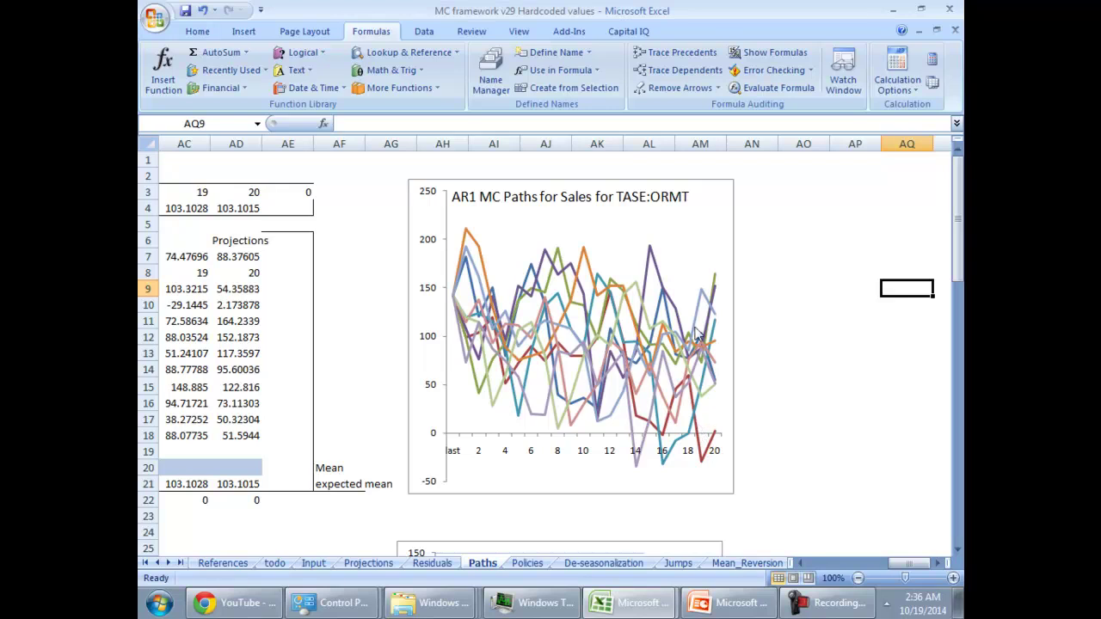
# Look through the remaining charts and path tables on the Paths sheet.
pyautogui.scroll(-5, 697, 331)
pyautogui.scroll(-2, 694, 324)
pyautogui.moveTo(902, 564); pyautogui.dragTo(845, 564)
pyautogui.scroll(7, 817, 207)
# Skim the repo policy and Return IRR tables on the Policies sheet and view the De-seasonalization sheet.
pyautogui.click(527, 562)
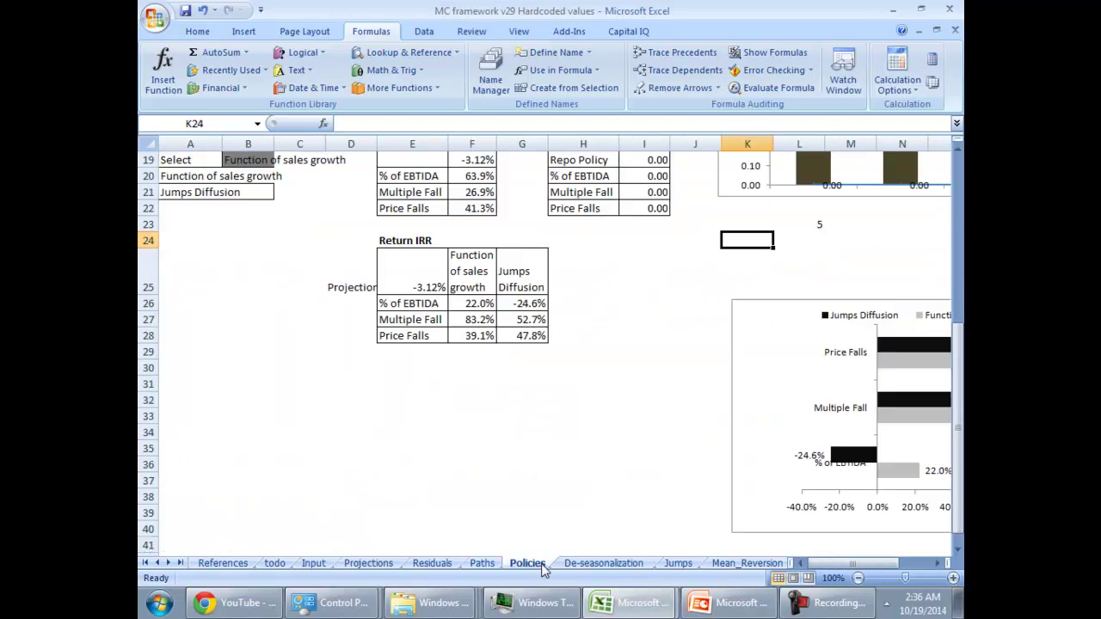
pyautogui.scroll(5, 638, 350)
pyautogui.scroll(1, 638, 350)
pyautogui.scroll(-4, 638, 350)
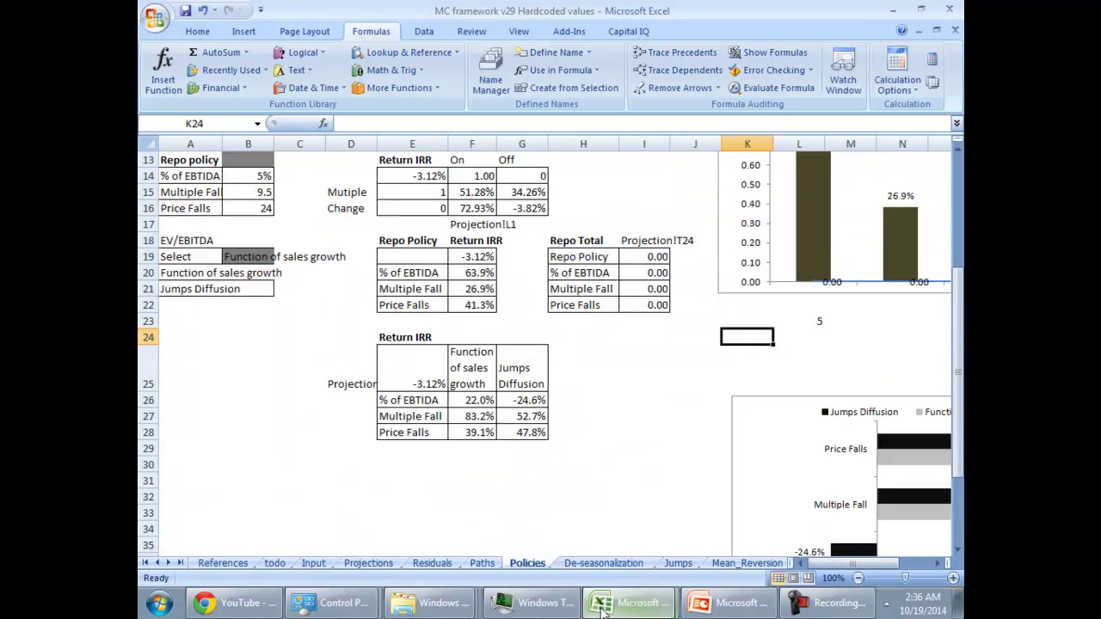
pyautogui.click(602, 563)
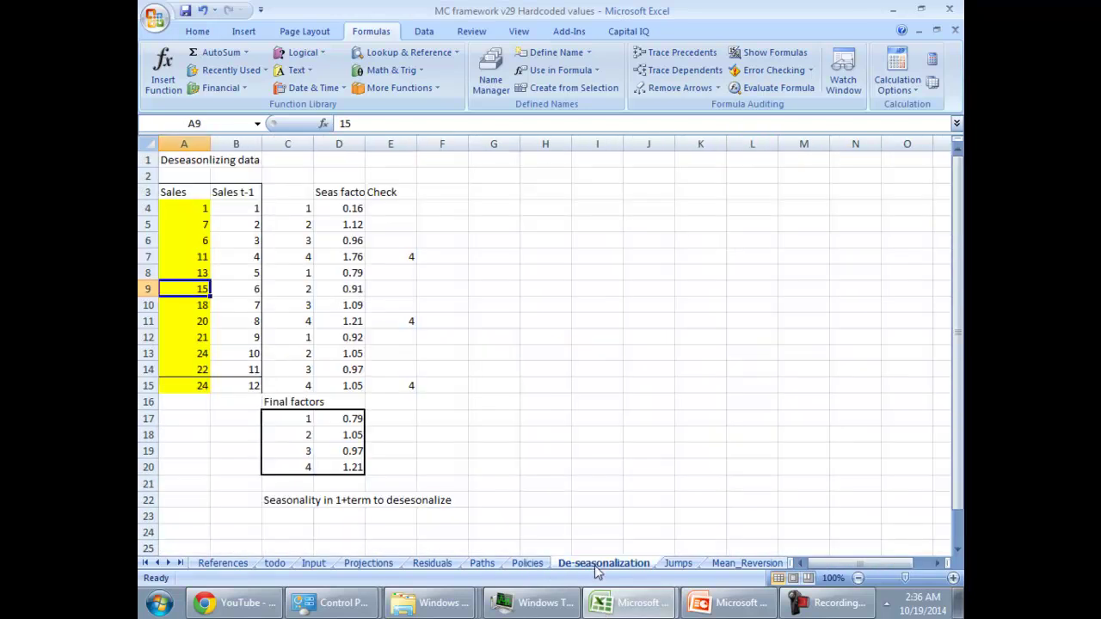
# Open the Jumps sheet and review the Jump Diffusion parameters, formula and path table from its first column.
pyautogui.click(716, 564)
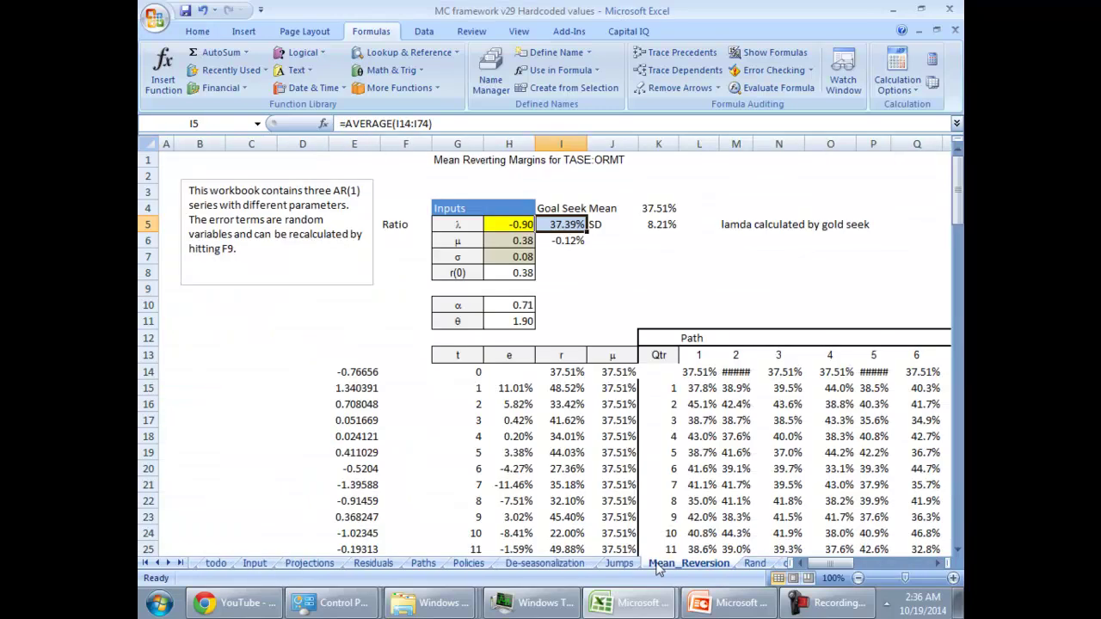
pyautogui.click(637, 565)
pyautogui.scroll(1, 641, 568)
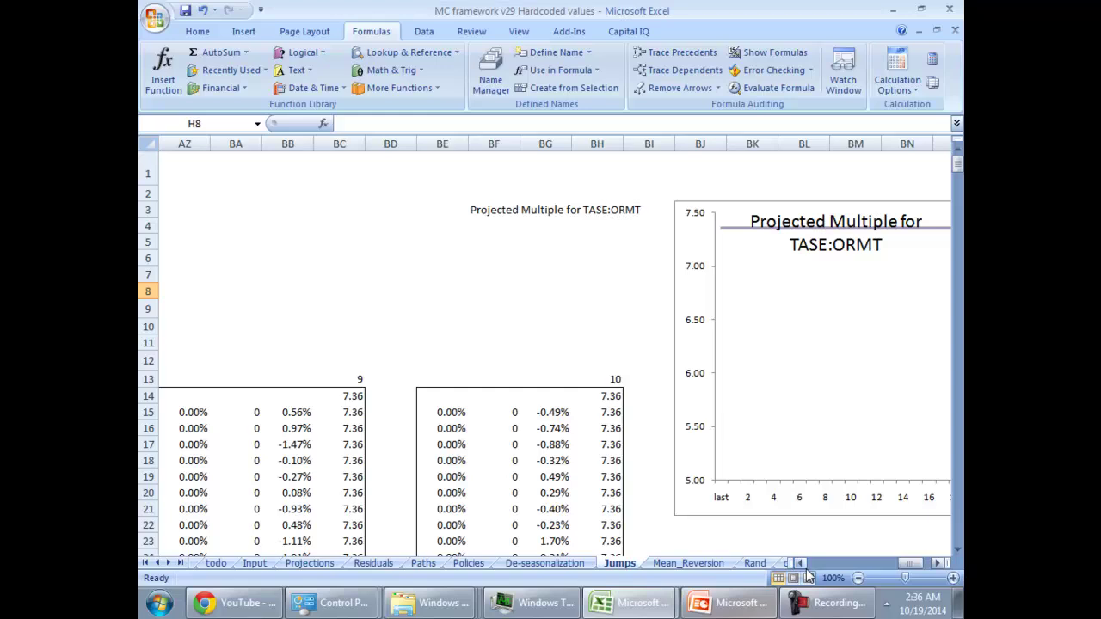
pyautogui.moveTo(907, 567); pyautogui.dragTo(813, 568)
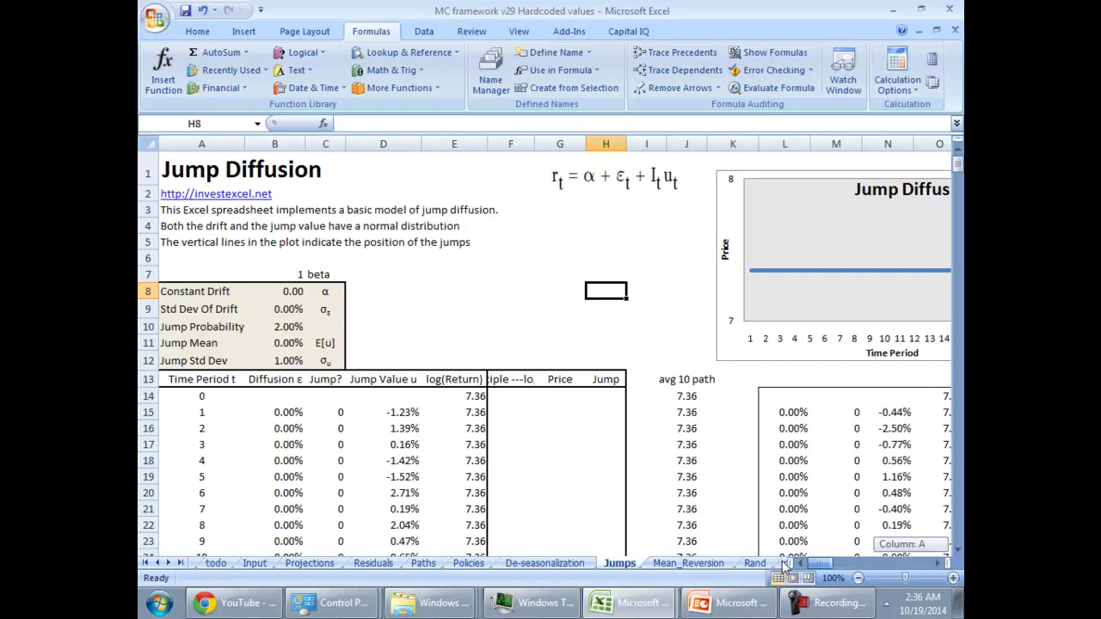
pyautogui.scroll(-2, 691, 475)
pyautogui.scroll(2, 691, 475)
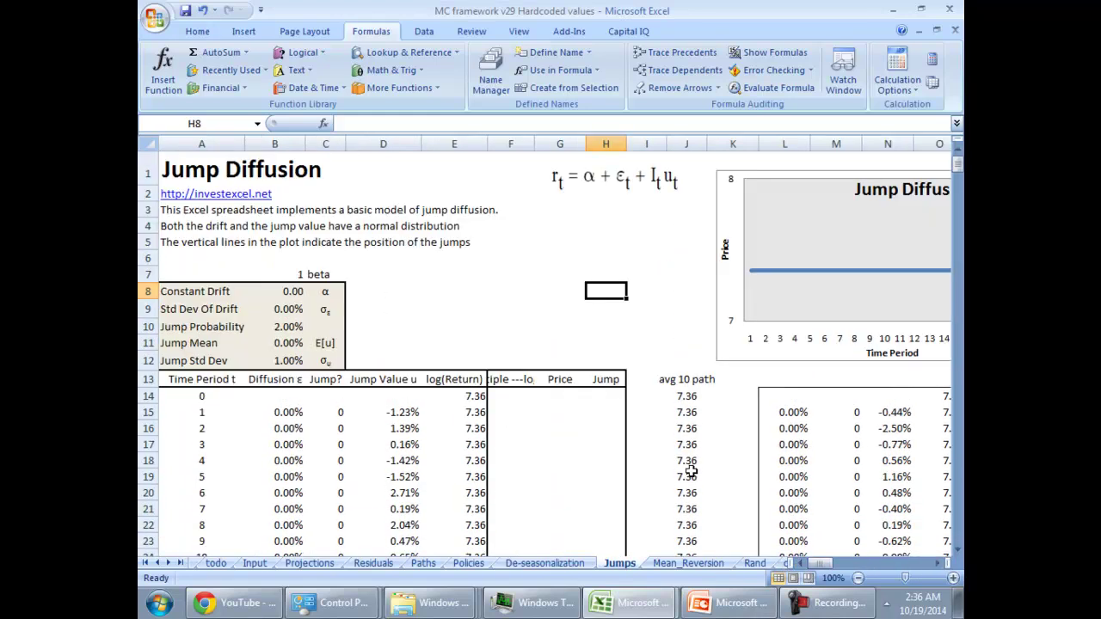
pyautogui.scroll(-3, 690, 472)
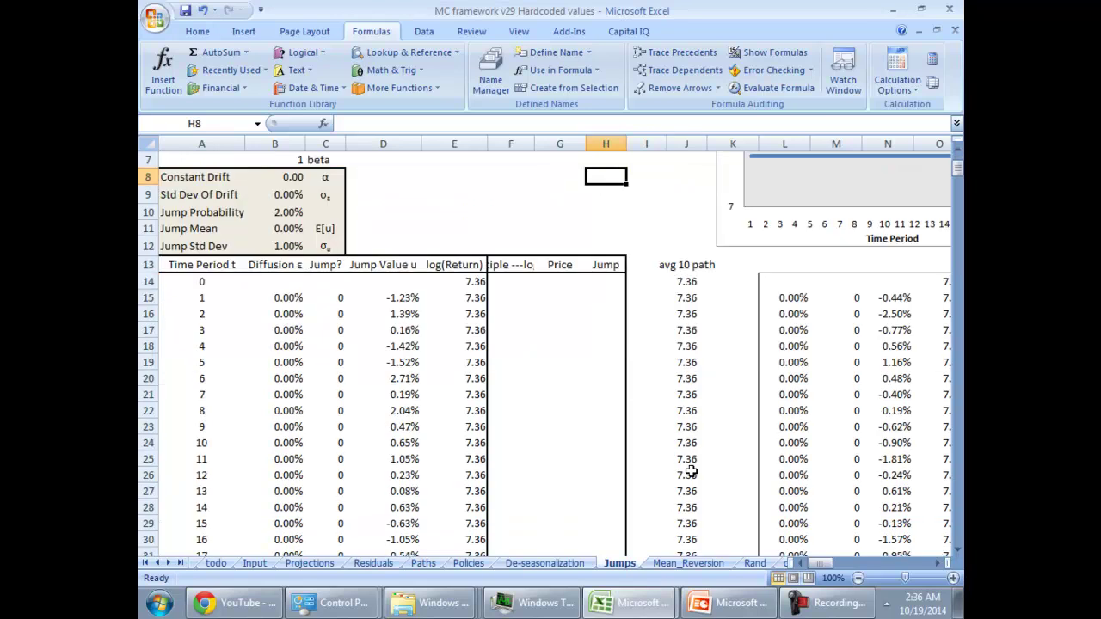
pyautogui.scroll(3, 691, 471)
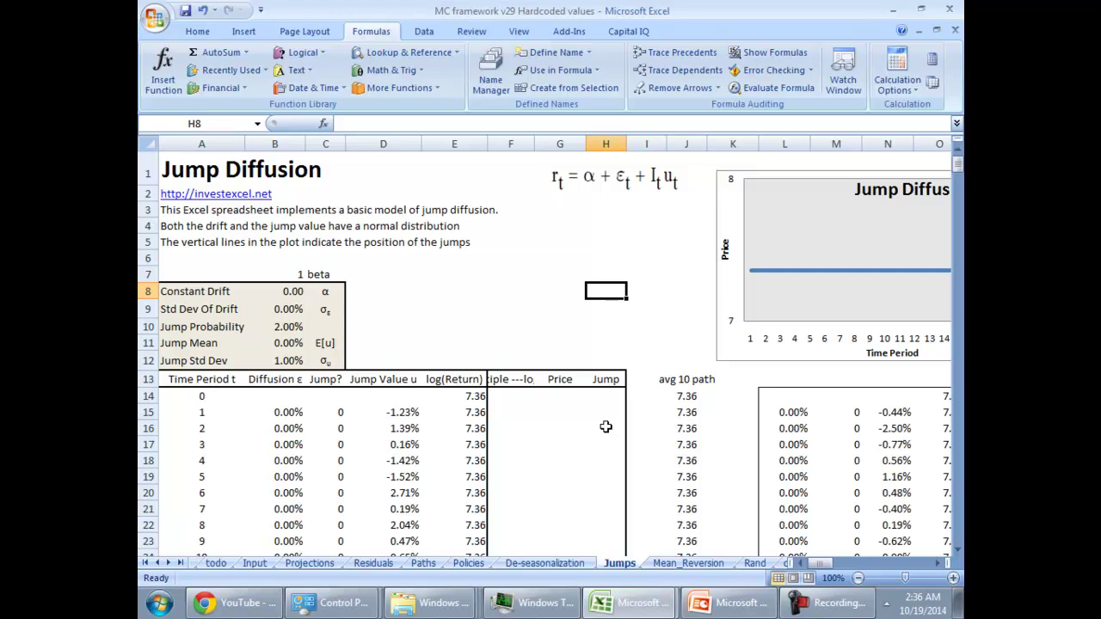
# Revisit the De-seasonalization sheet and review the repo policy and multiple comparison charts on the Policies sheet.
pyautogui.click(550, 563)
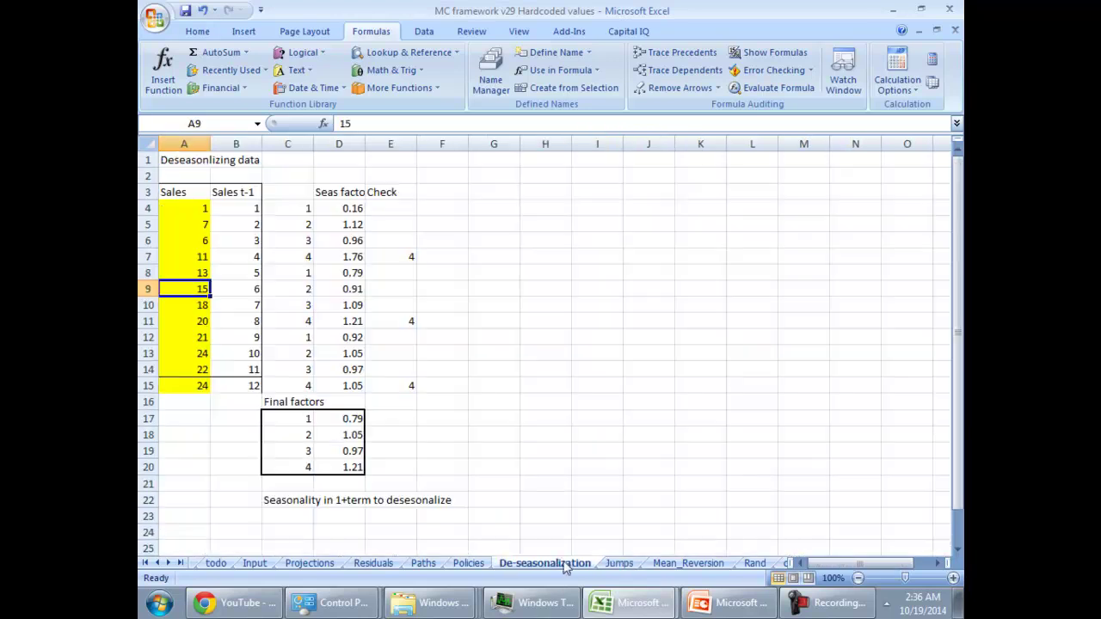
pyautogui.click(469, 563)
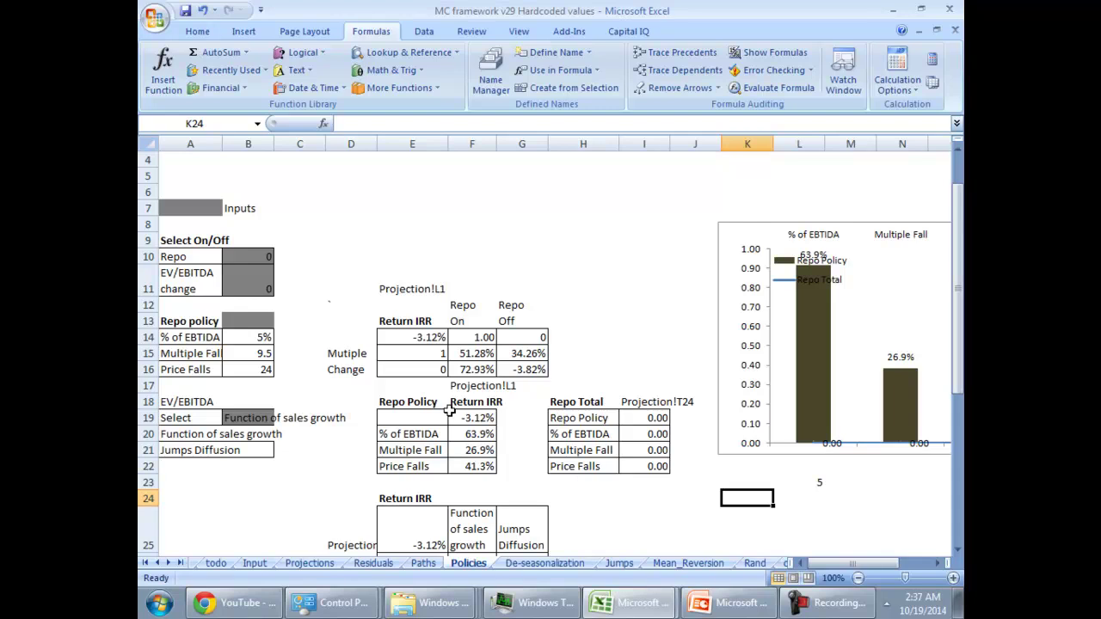
pyautogui.moveTo(870, 564); pyautogui.dragTo(894, 570)
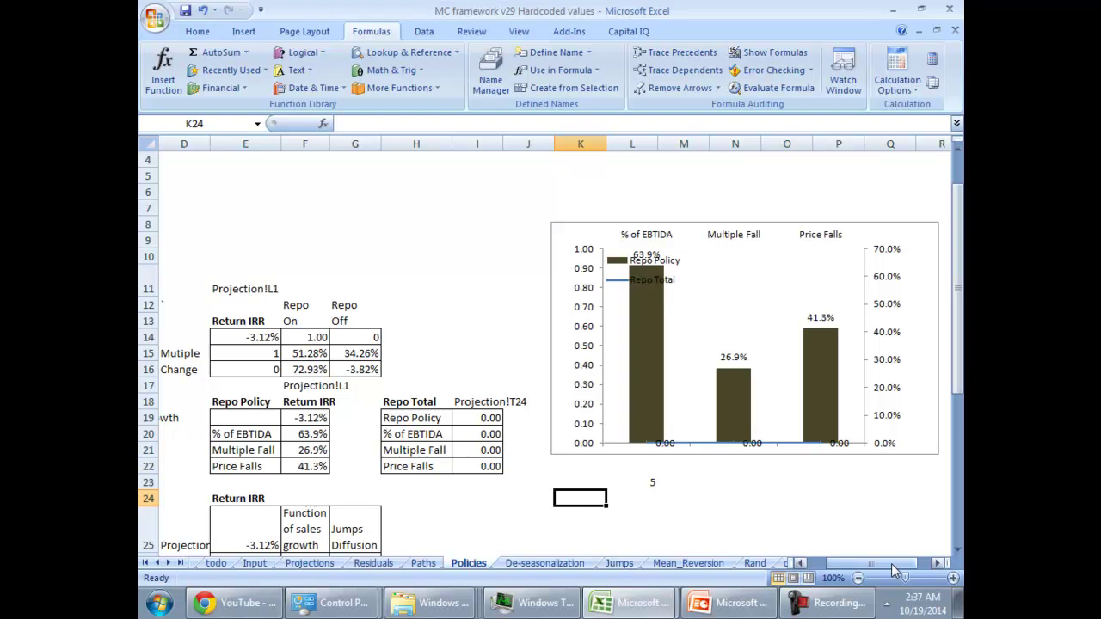
pyautogui.scroll(-6, 895, 570)
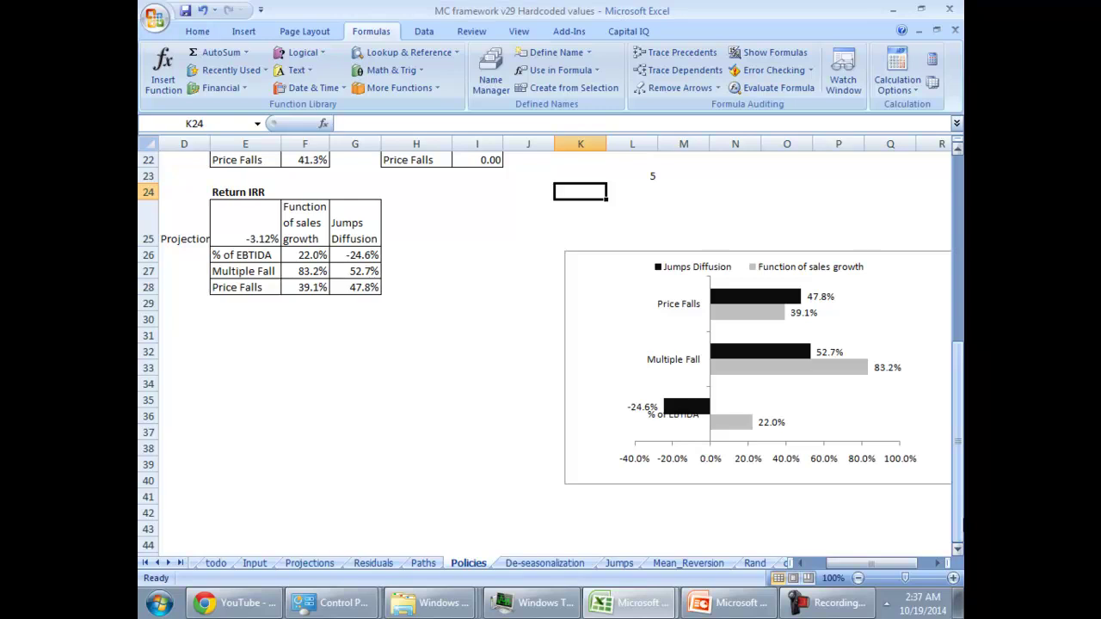
# Inspect cells E25 and E26 of the lower Return IRR table on the Policies sheet and review the tables above it.
pyautogui.click(745, 469)
pyautogui.click(481, 430)
pyautogui.press('Left')
pyautogui.press('Left')
pyautogui.press('Home')
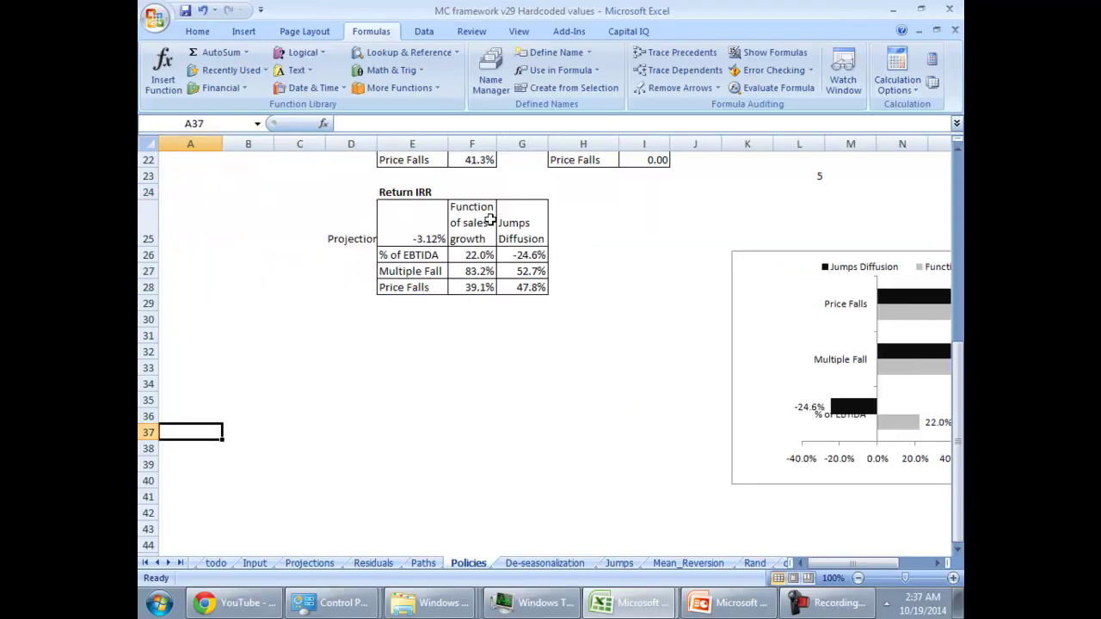
pyautogui.click(430, 237)
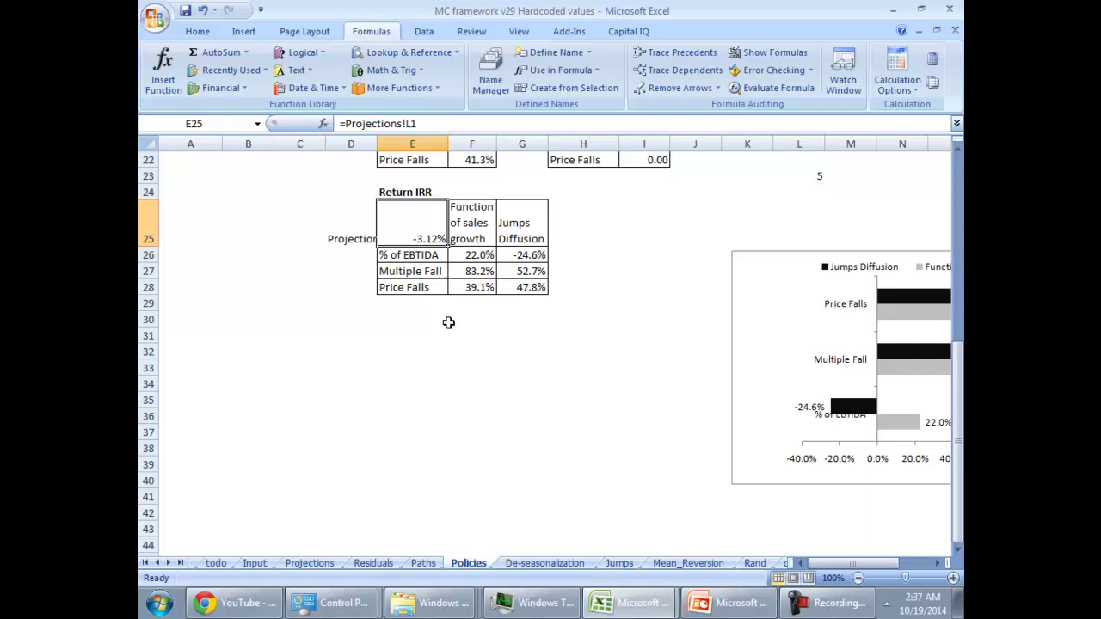
pyautogui.scroll(2, 447, 323)
pyautogui.click(434, 353)
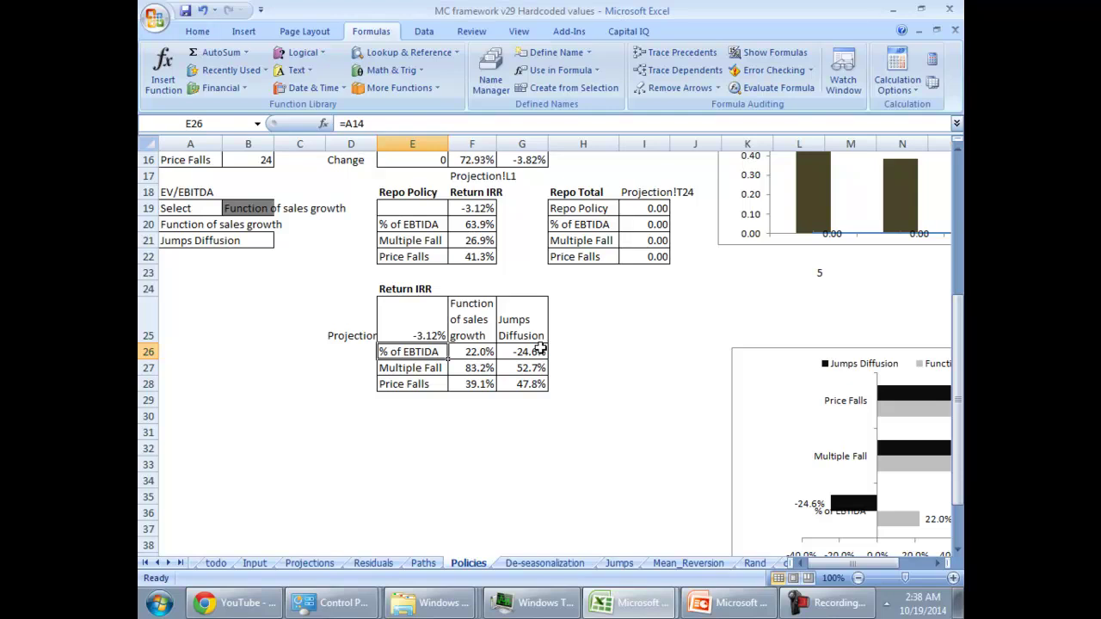
pyautogui.scroll(4, 407, 351)
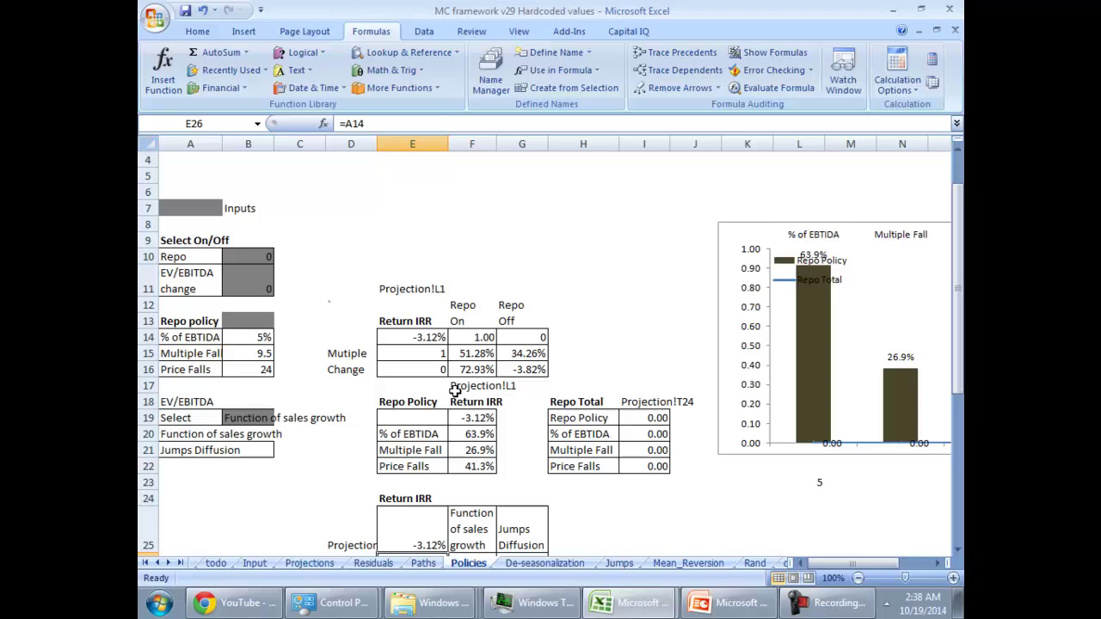
# Revisit the Jumps sheet and examine the inputs and mean reverting margin charts on the Mean_Reversion sheet.
pyautogui.click(634, 556)
pyautogui.click(619, 563)
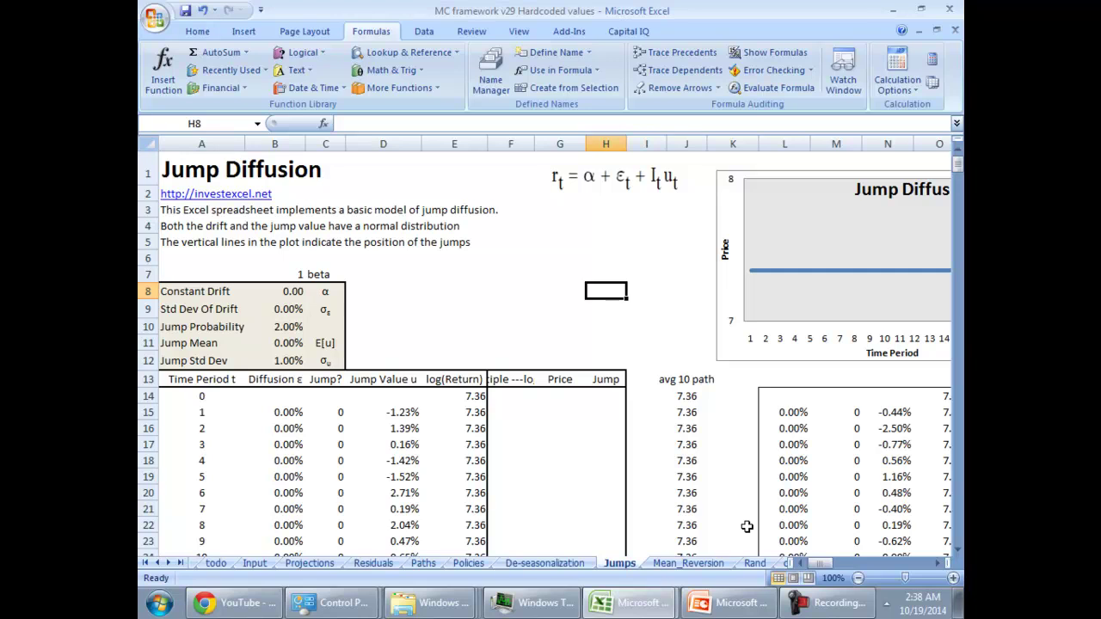
pyautogui.click(686, 562)
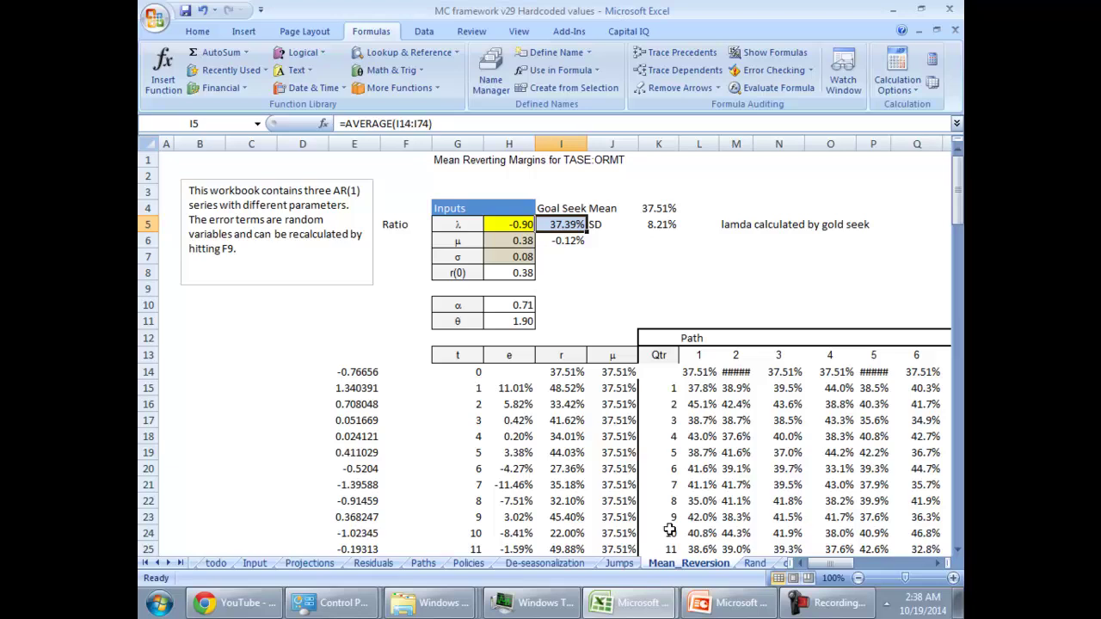
pyautogui.scroll(-3, 669, 529)
pyautogui.moveTo(841, 563); pyautogui.dragTo(905, 563)
pyautogui.scroll(2, 751, 471)
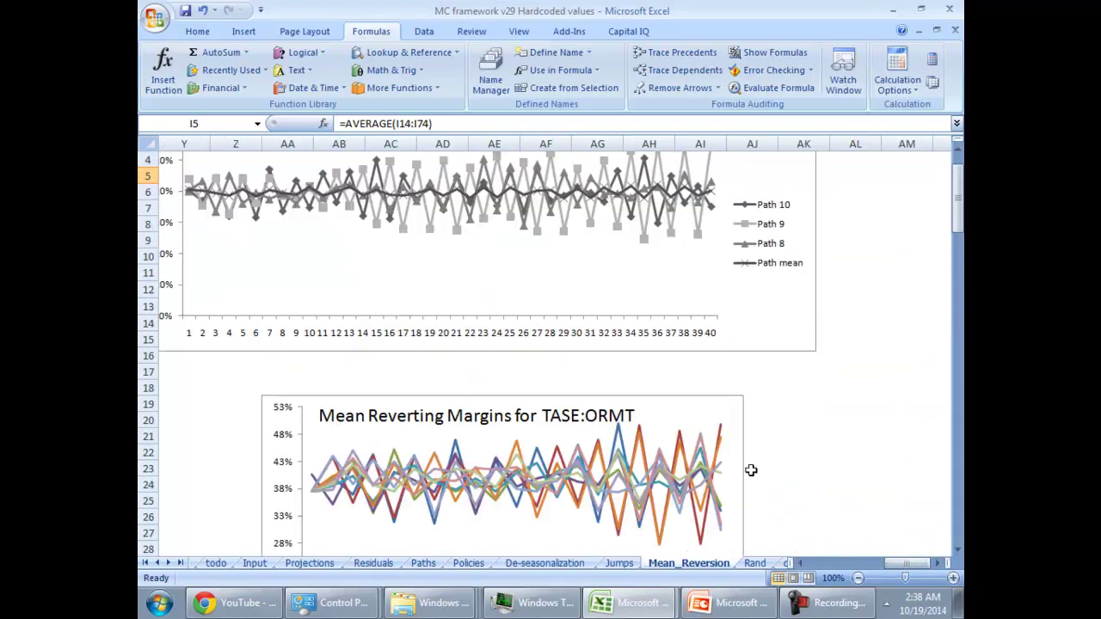
pyautogui.scroll(1, 750, 471)
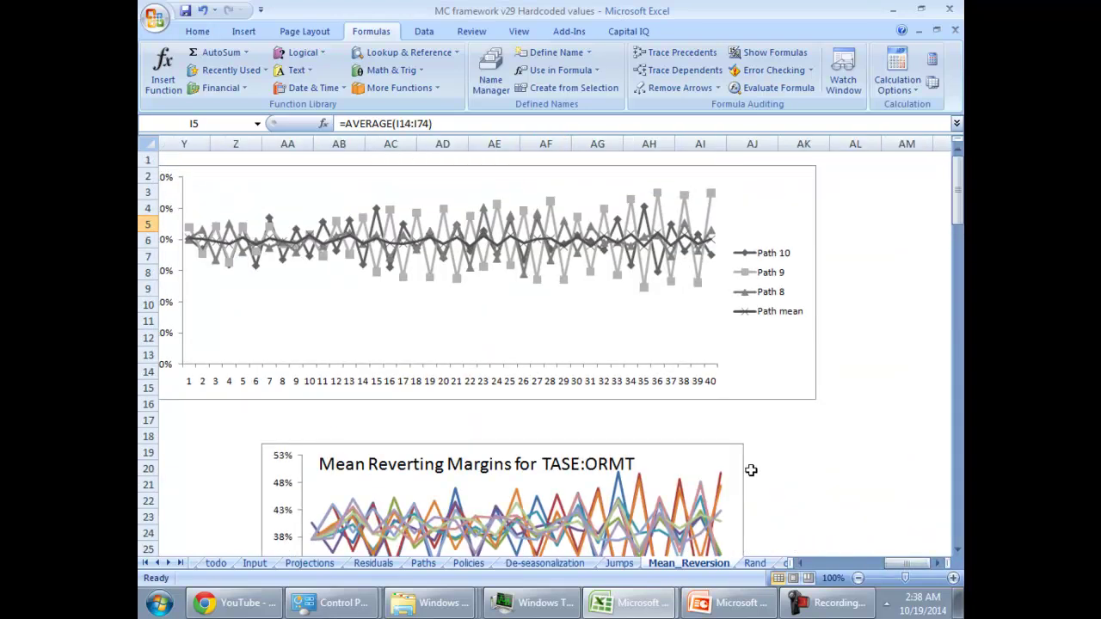
pyautogui.scroll(-7, 750, 471)
pyautogui.scroll(3, 751, 471)
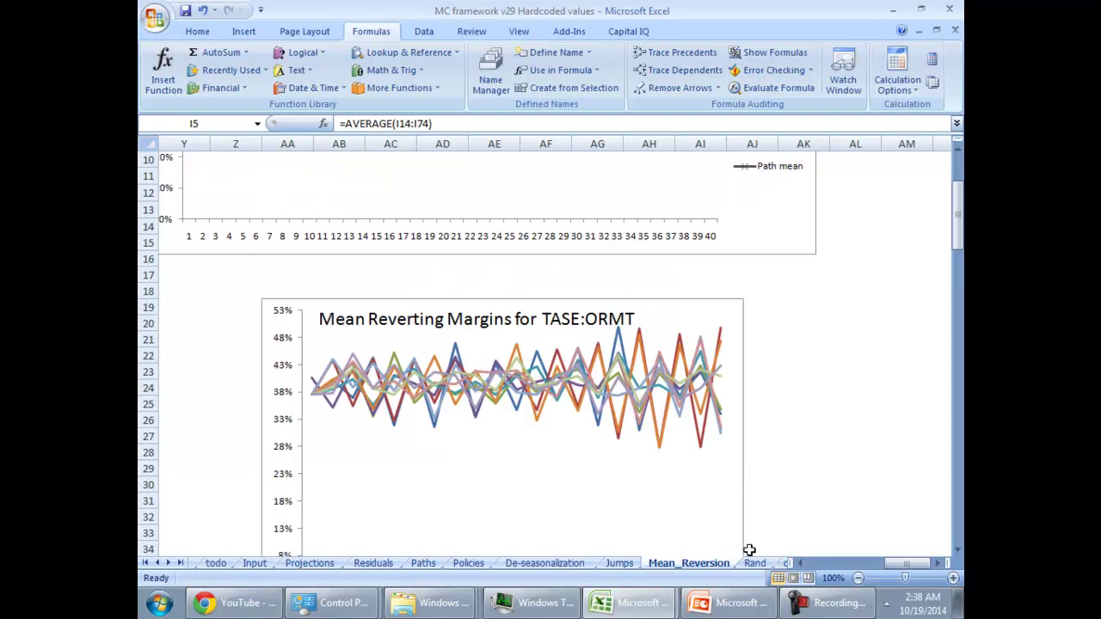
# Go through the Rand, convert and Riskfactors sheets to the Transform sheet and review its slope, intercept and residual rows.
pyautogui.click(756, 564)
pyautogui.click(787, 563)
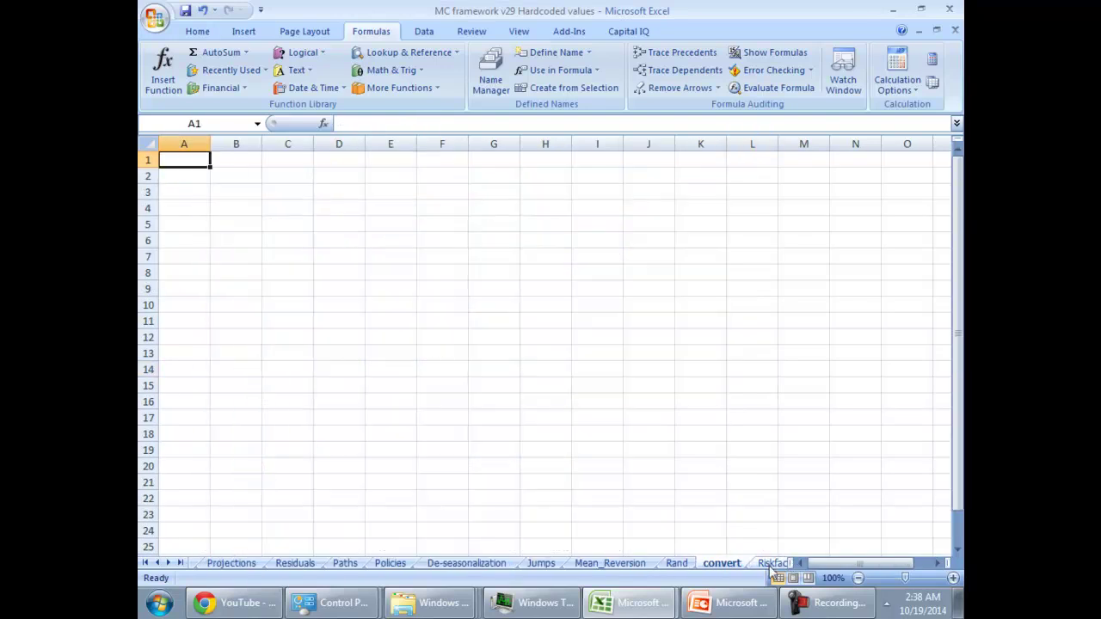
pyautogui.click(774, 563)
pyautogui.click(773, 563)
pyautogui.scroll(-5, 688, 420)
pyautogui.scroll(-2, 688, 420)
pyautogui.scroll(4, 688, 420)
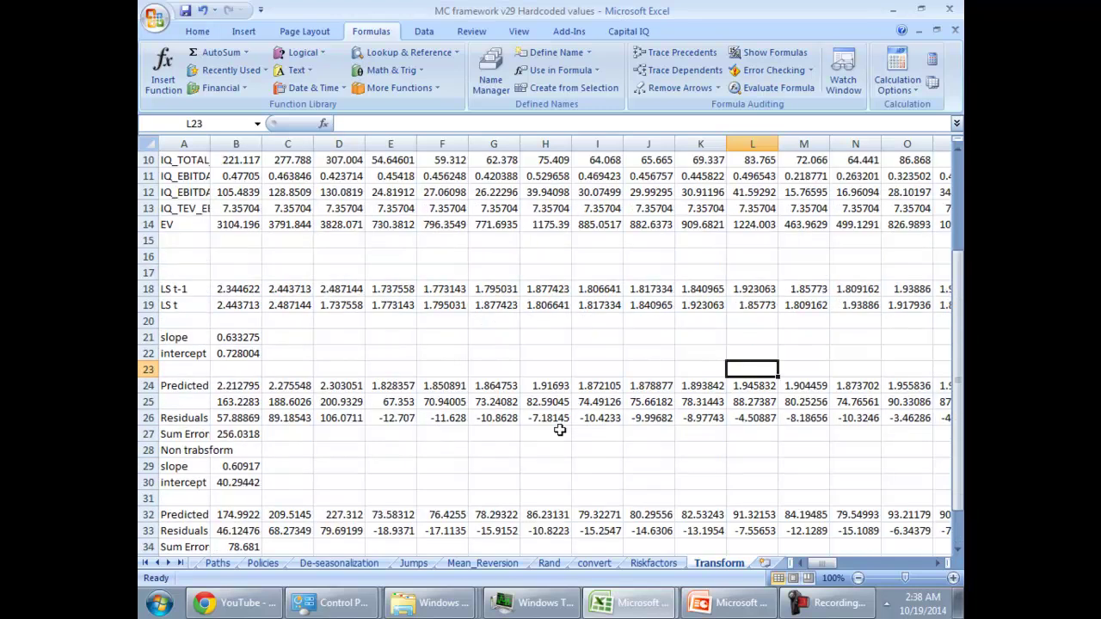
# Inspect the source data on the Transform sheet, including the Input sheet reference in C10.
pyautogui.click(559, 432)
pyautogui.click(391, 401)
pyautogui.scroll(2, 378, 408)
pyautogui.click(338, 289)
pyautogui.click(270, 257)
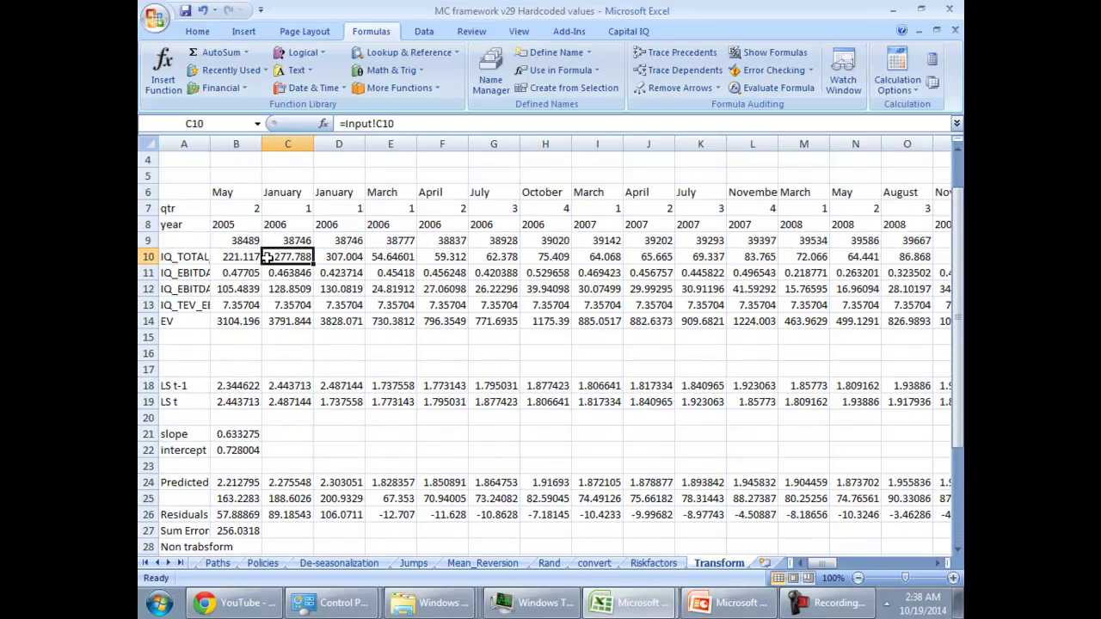
# View the three changing factors on the Riskfactors sheet and open the convert sheet.
pyautogui.click(648, 547)
pyautogui.click(654, 564)
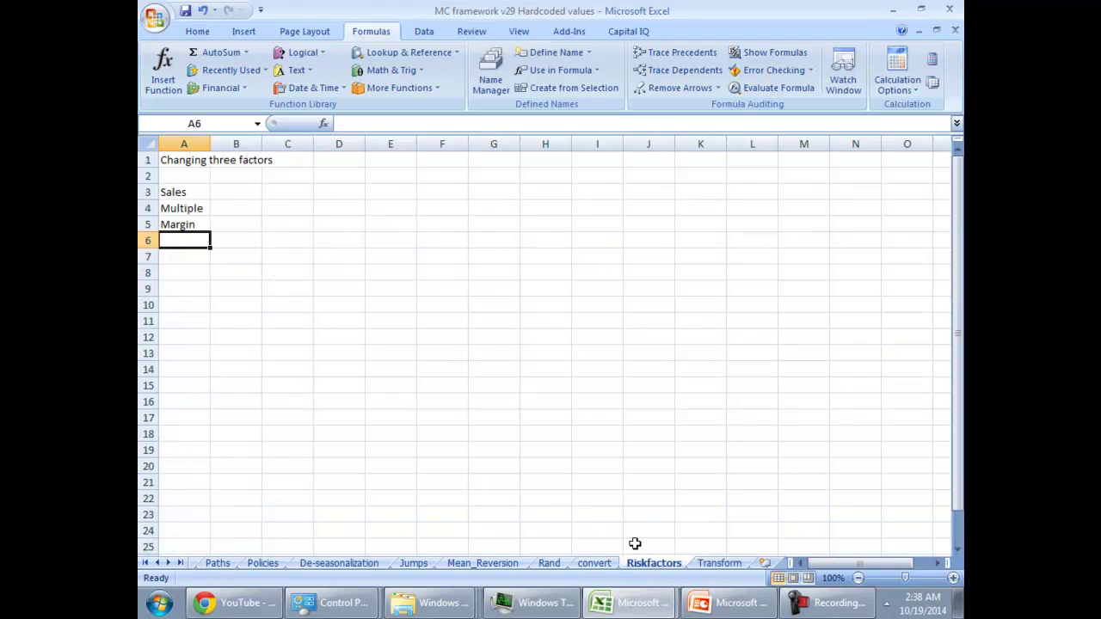
pyautogui.click(586, 564)
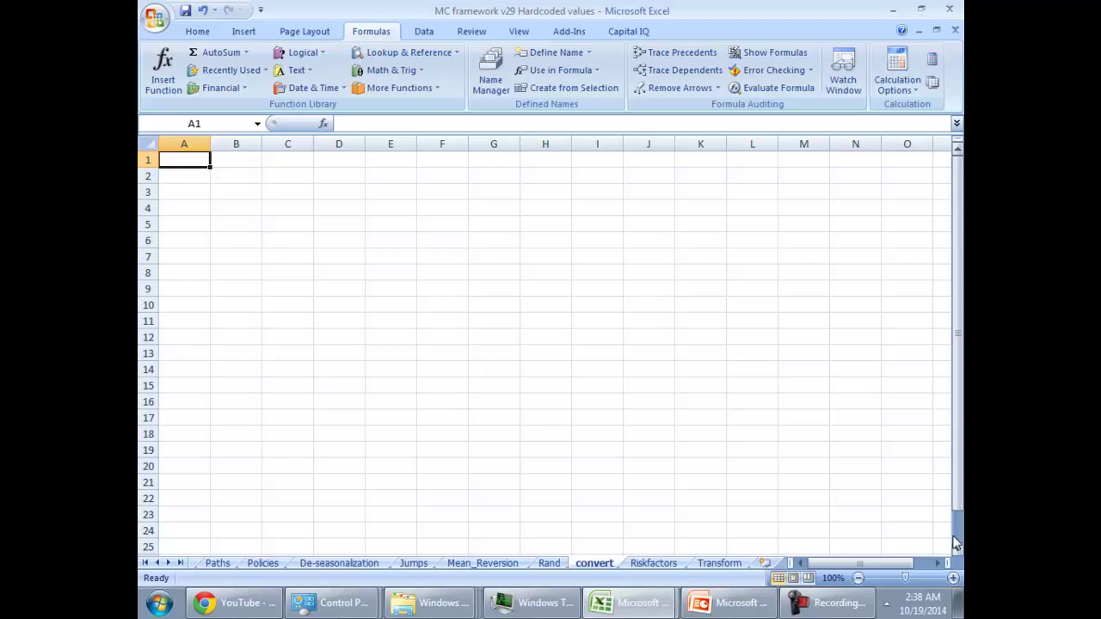
# Return to the Projections sheet and inspect the share price formula in L6 and the number of shares formula in M5.
pyautogui.click(145, 562)
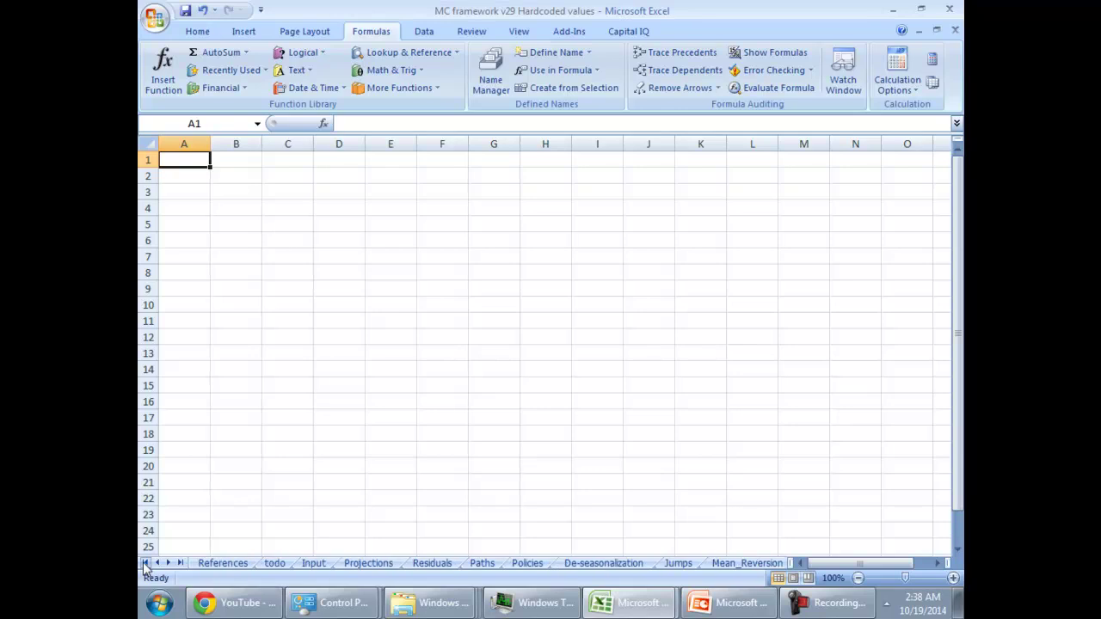
pyautogui.click(314, 563)
pyautogui.click(353, 564)
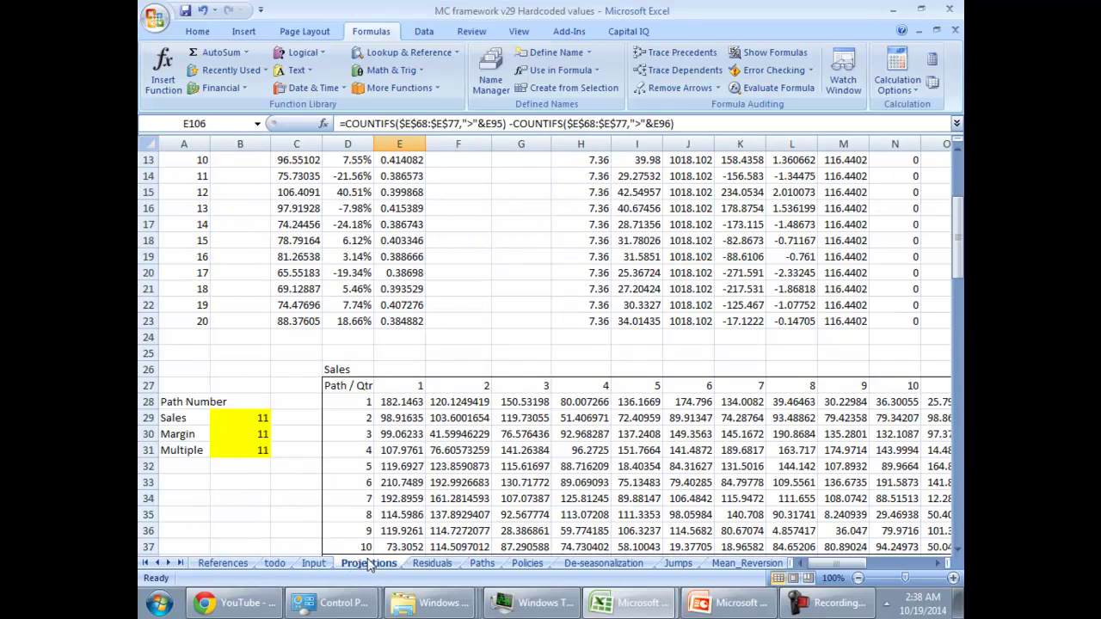
pyautogui.scroll(4, 430, 499)
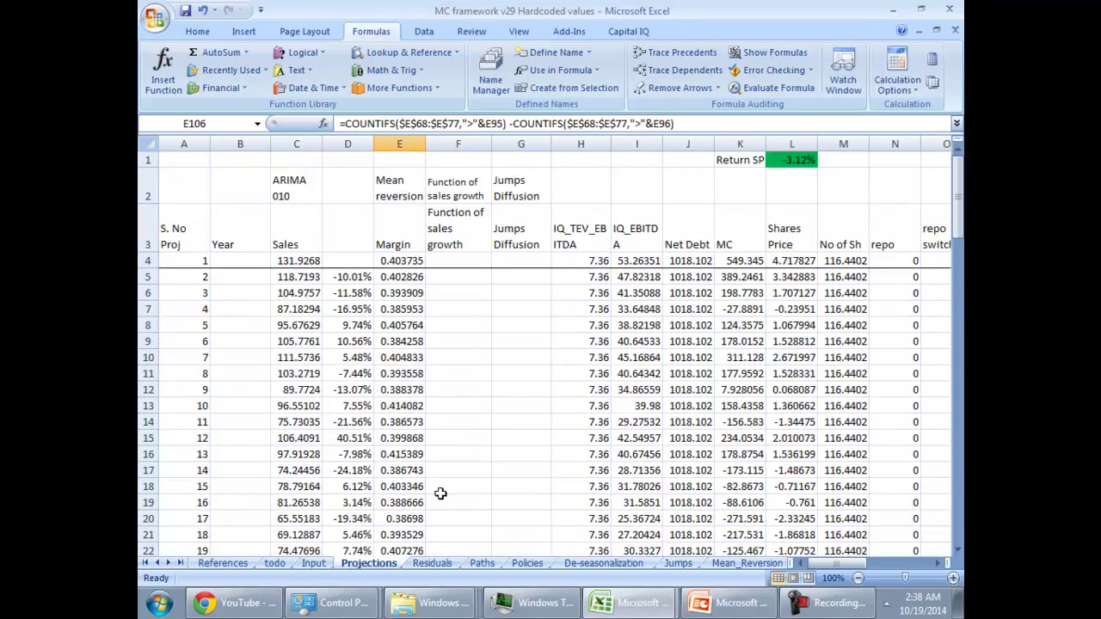
pyautogui.click(832, 309)
pyautogui.click(802, 295)
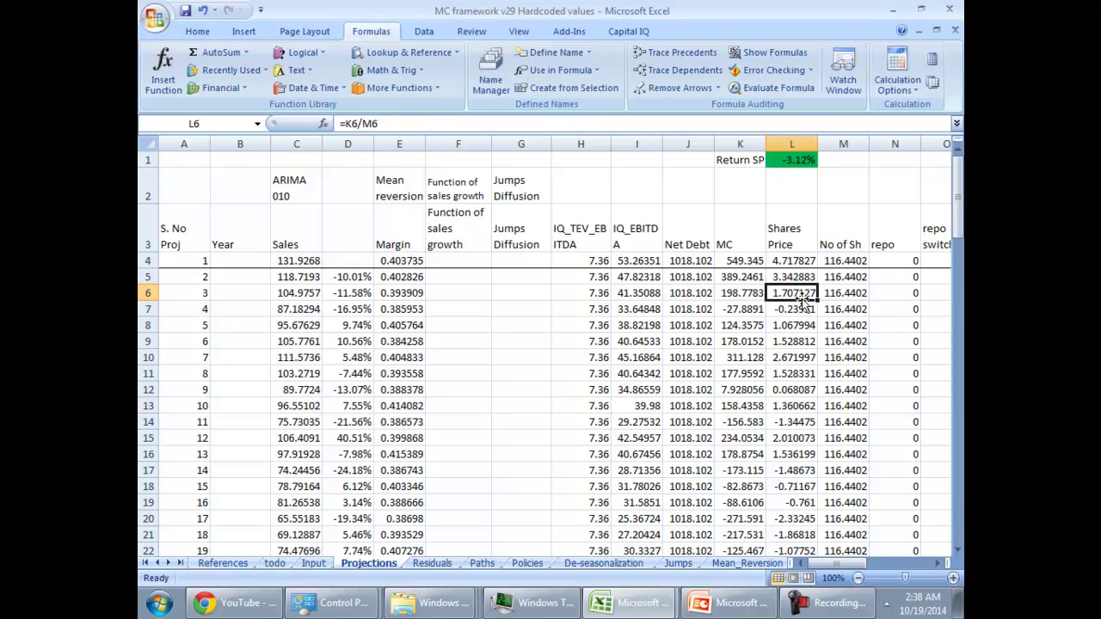
pyautogui.click(845, 277)
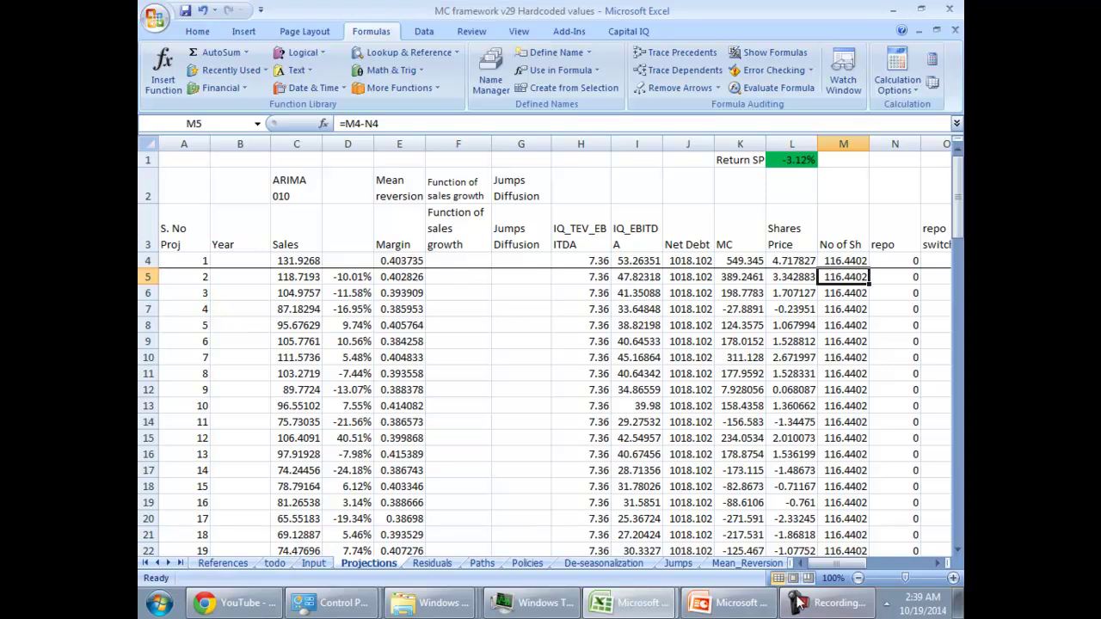
# Inspect the Jumps Diffusion formula in G5 and compare it with the path number selectors and Sales path table below.
pyautogui.click(520, 276)
pyautogui.scroll(-1, 523, 289)
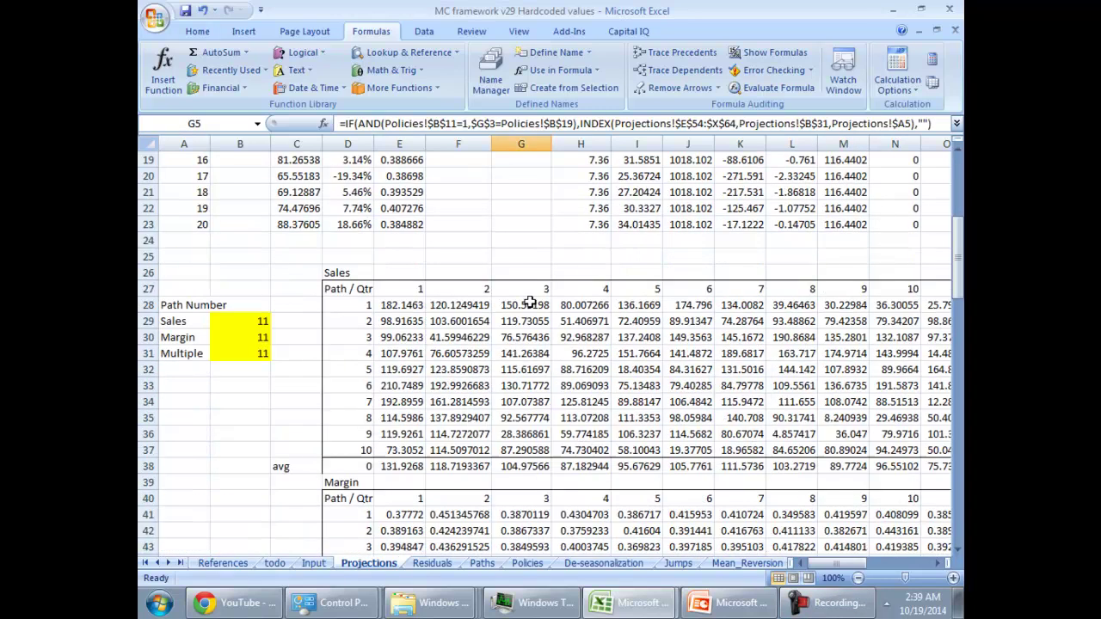
pyautogui.scroll(1, 548, 316)
pyautogui.scroll(-2, 547, 311)
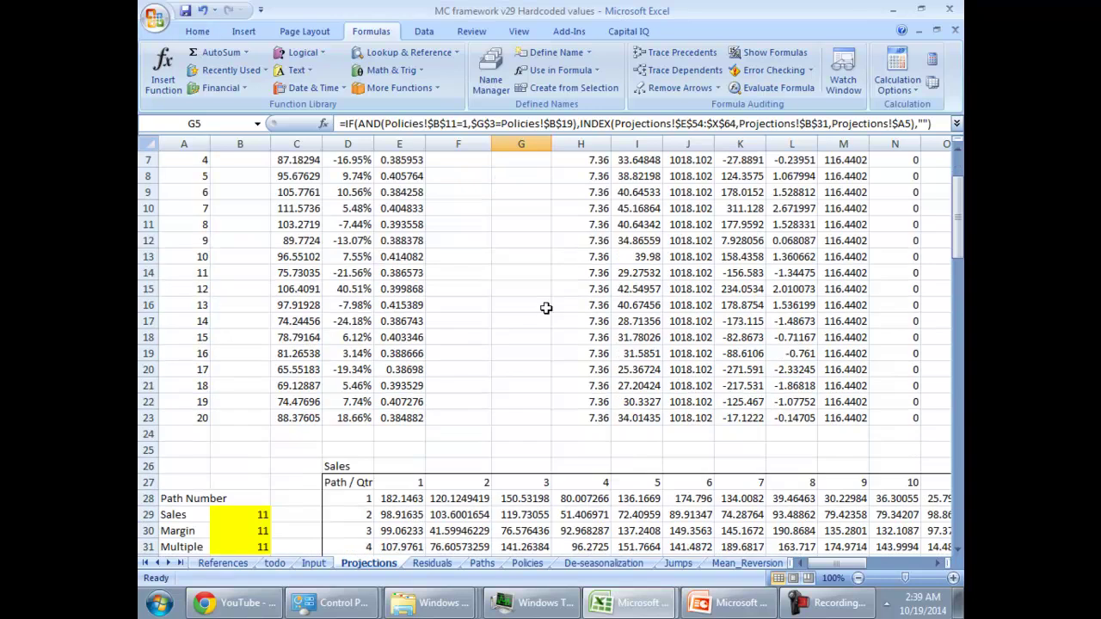
pyautogui.scroll(2, 545, 308)
pyautogui.scroll(-2, 545, 308)
pyautogui.scroll(2, 546, 308)
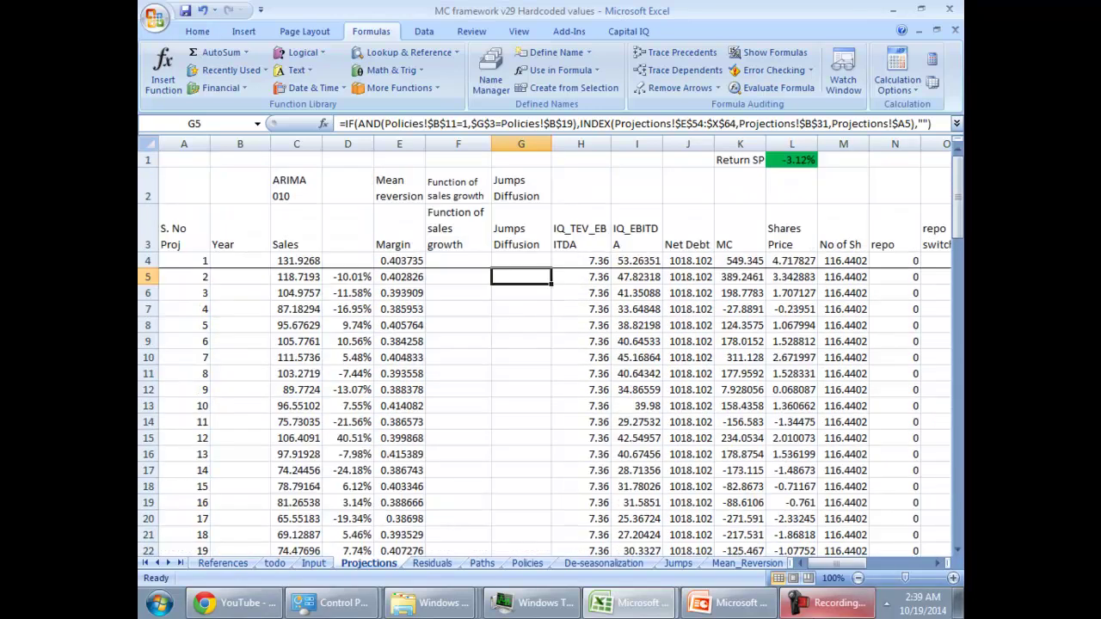